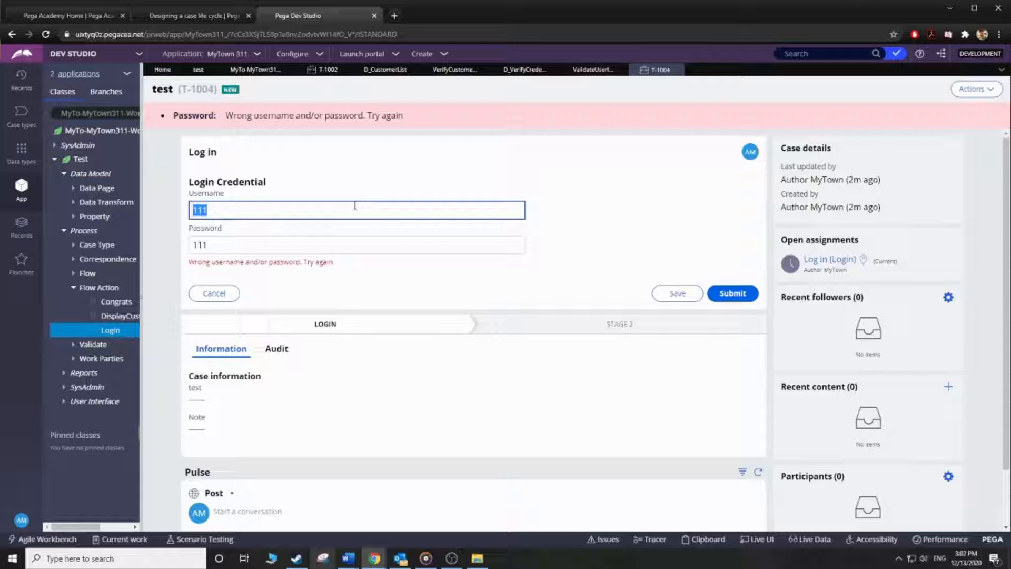
Replace the username with AAA, enter the matching password, and submit the Log in form of the test case
type("A")
type("AA")
left_click(338, 244)
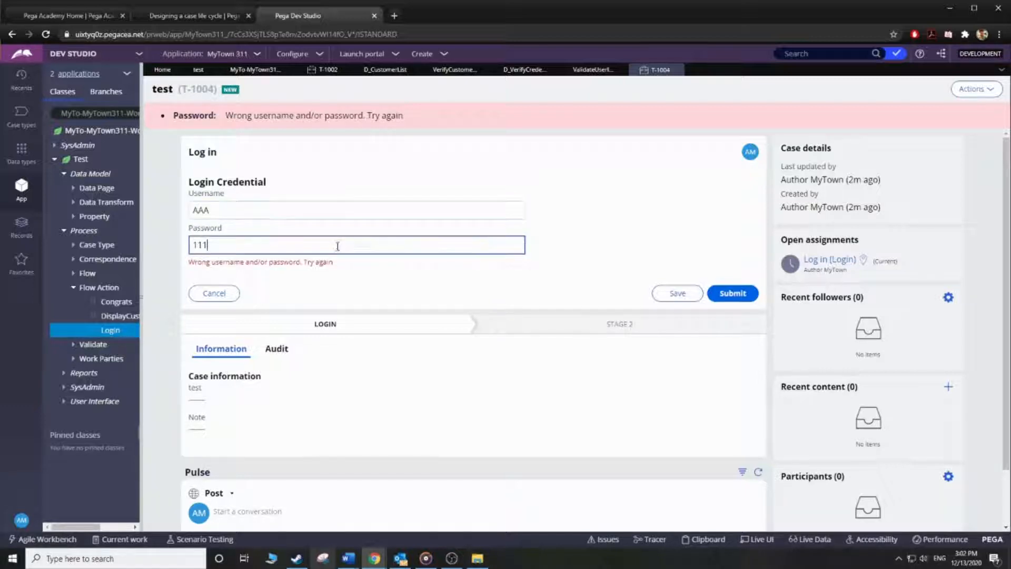
double_click(338, 244)
type("BBB")
left_click(733, 293)
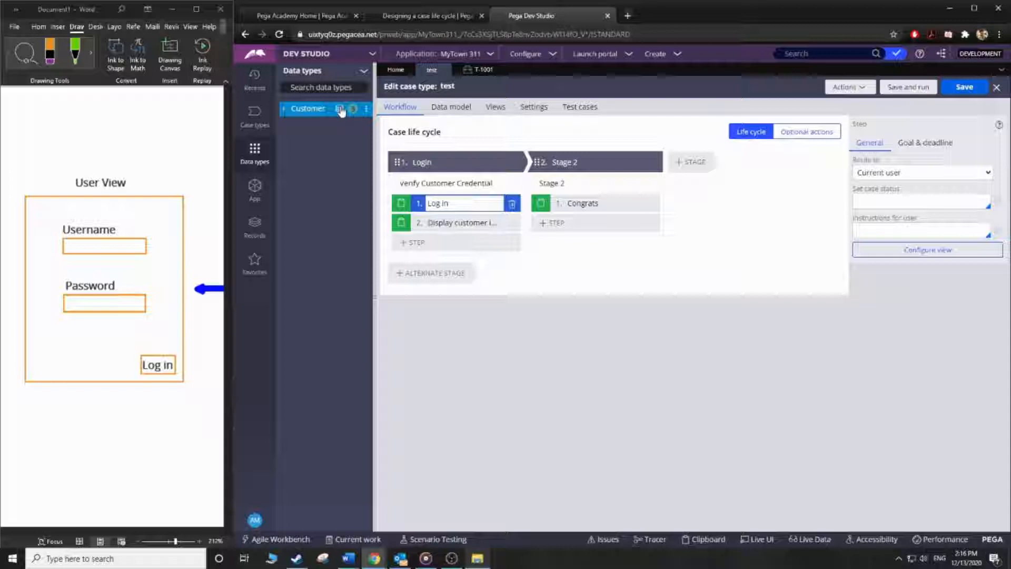
View the records stored in the Customer data type and return to the test case type
left_click(340, 109)
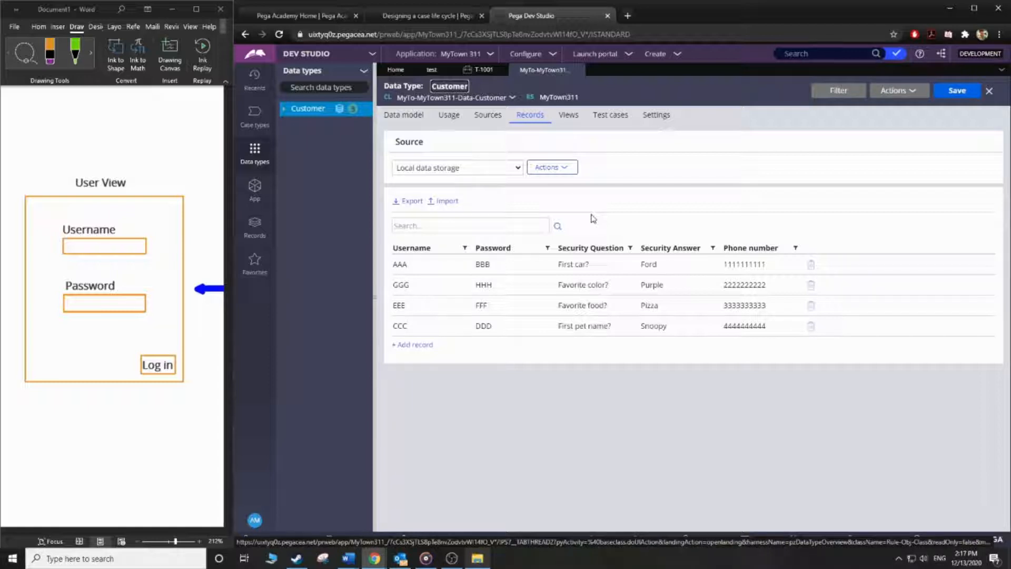
left_click(431, 71)
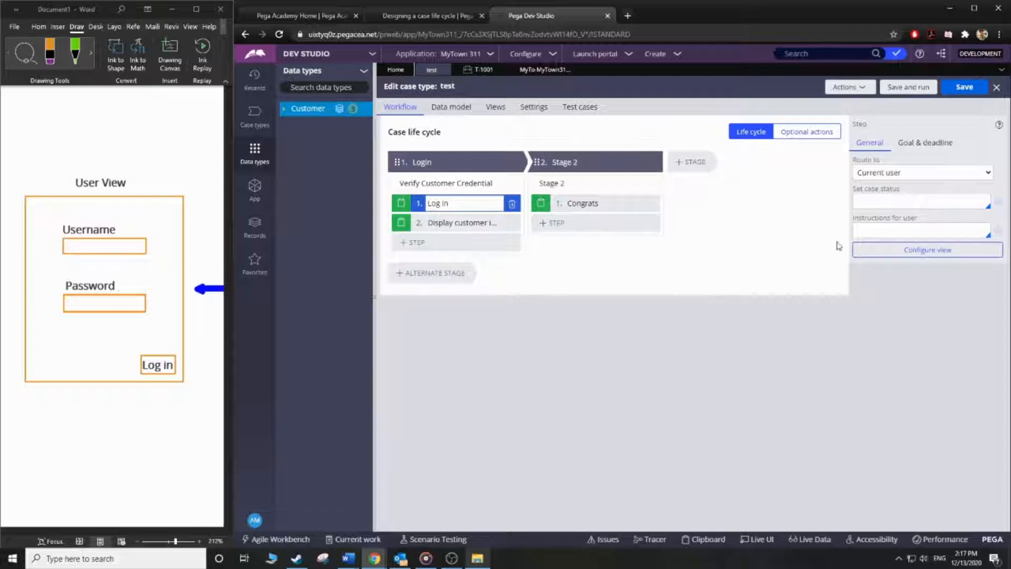
Add a field group named Login Credential, referencing the Customer data type, to the Log in step's view
left_click(913, 251)
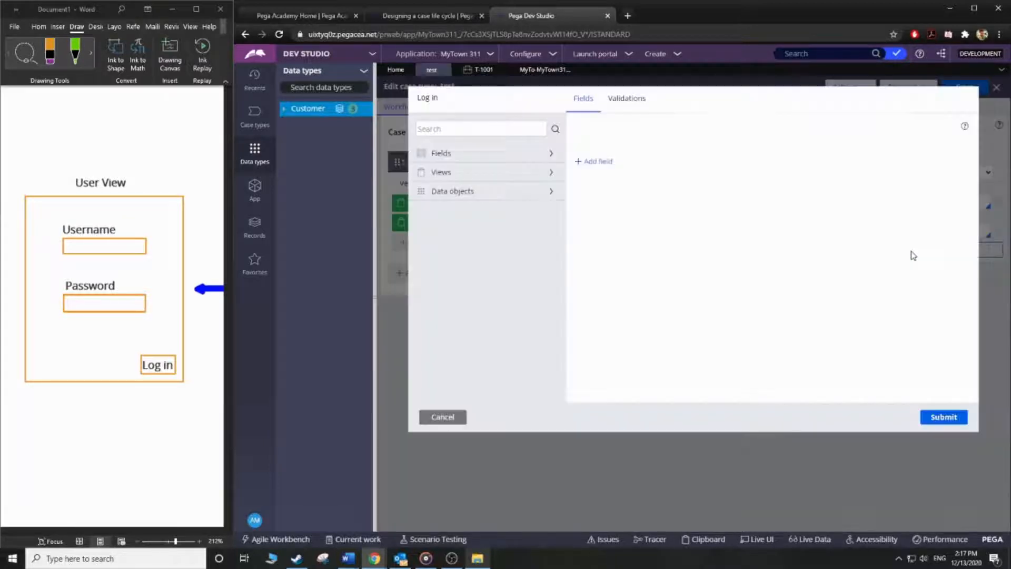
left_click(603, 164)
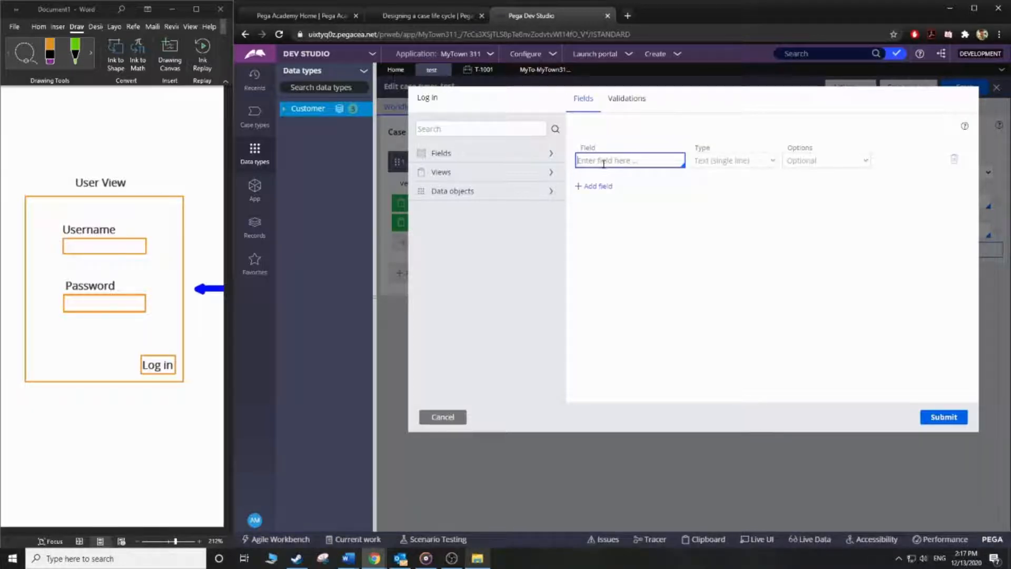
type("Login Credential")
left_click(771, 161)
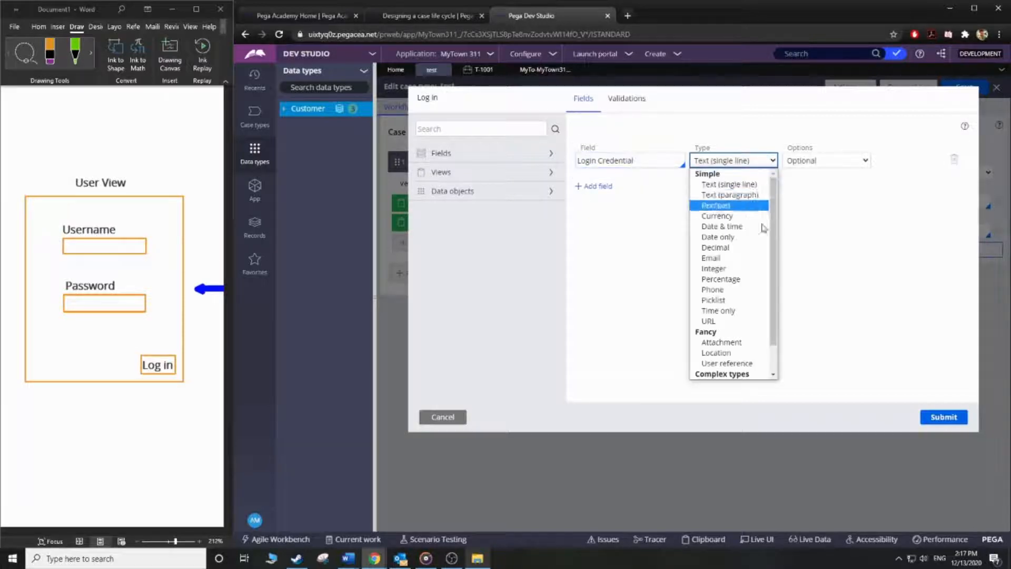
scroll(757, 342, "down", 1)
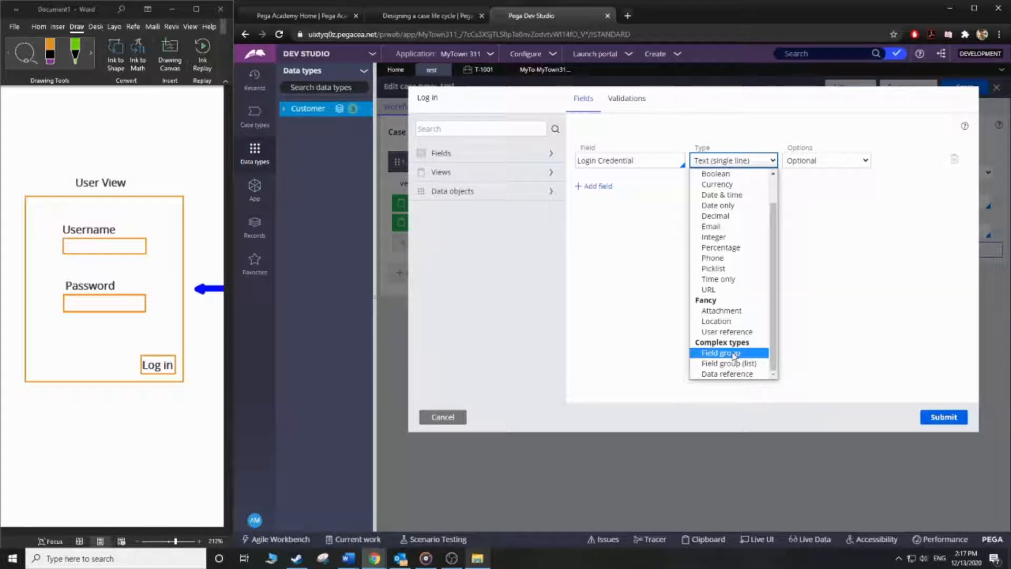
left_click(734, 353)
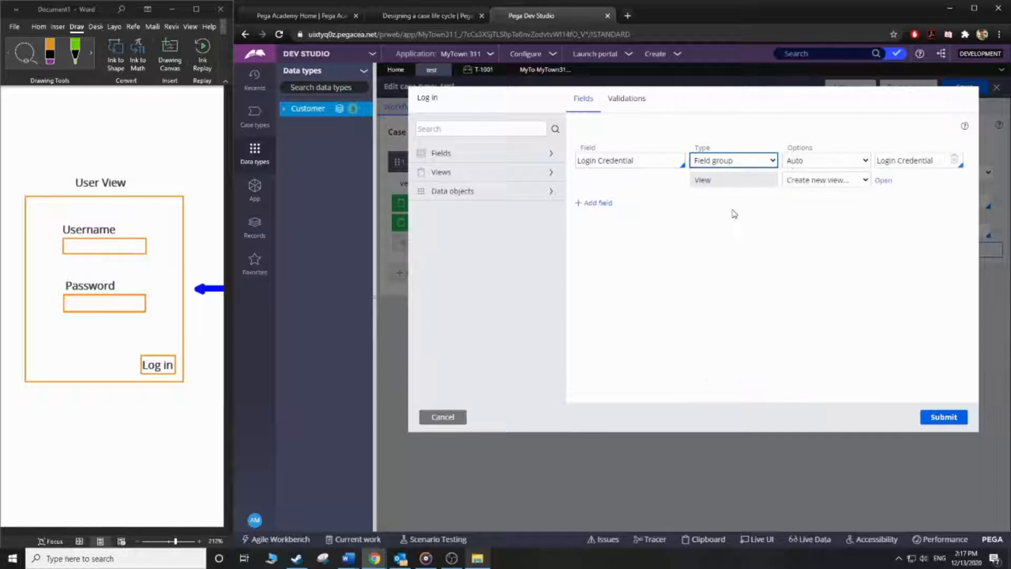
triple_click(920, 162)
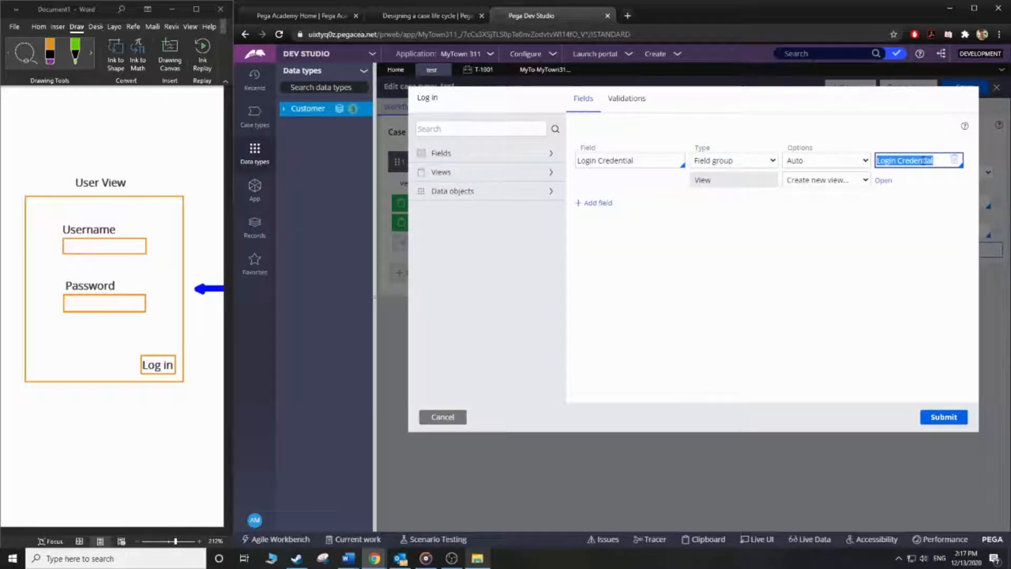
key("BackSpace")
type("Customer")
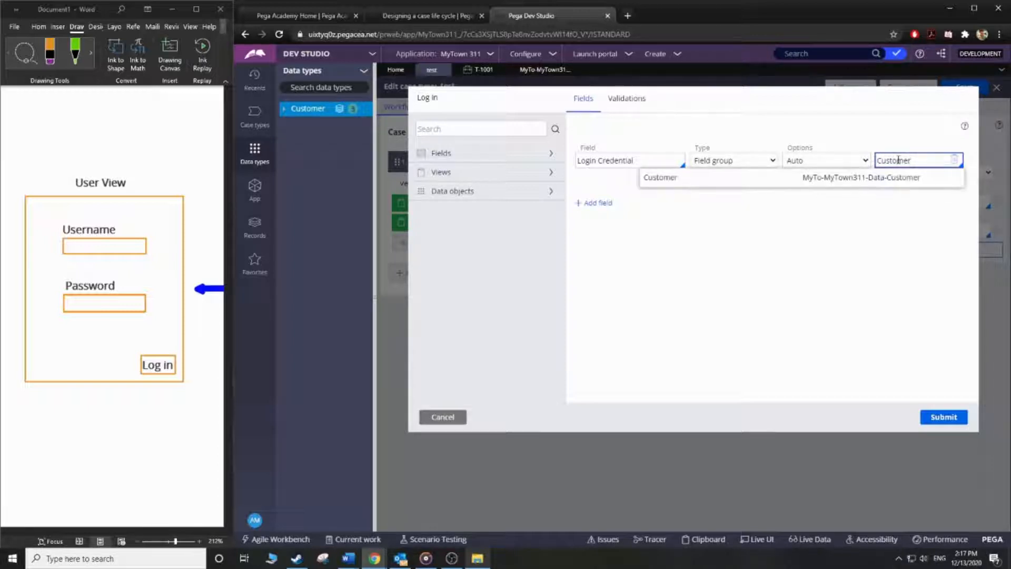
left_click(894, 180)
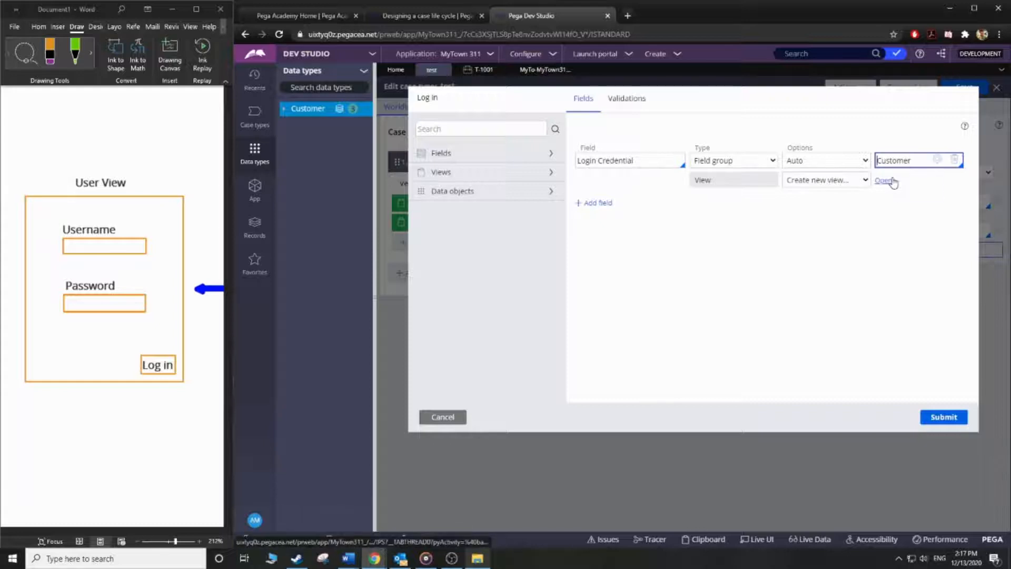
Create a new view named Login Credential for the field group
left_click(884, 181)
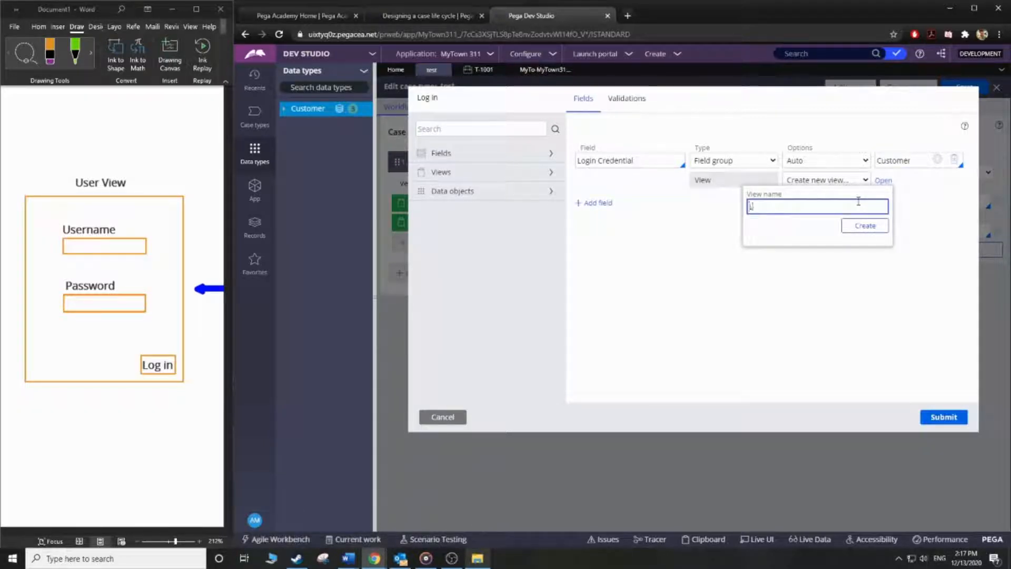
type("Login Cre")
type("redential")
left_click(861, 226)
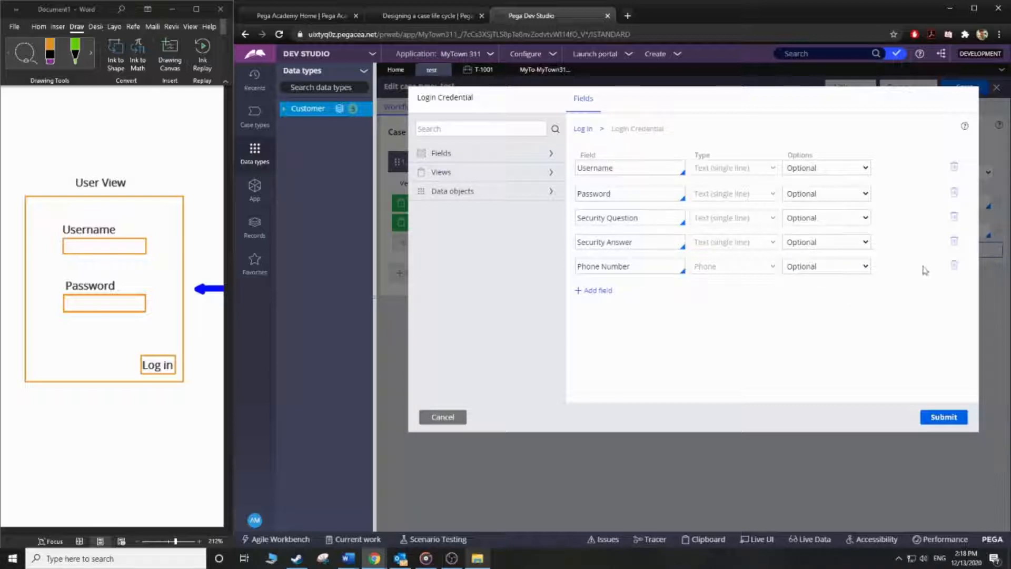
Remove the Security Question, Security Answer and Phone Number fields from the Login Credential view
left_click(959, 221)
left_click(958, 221)
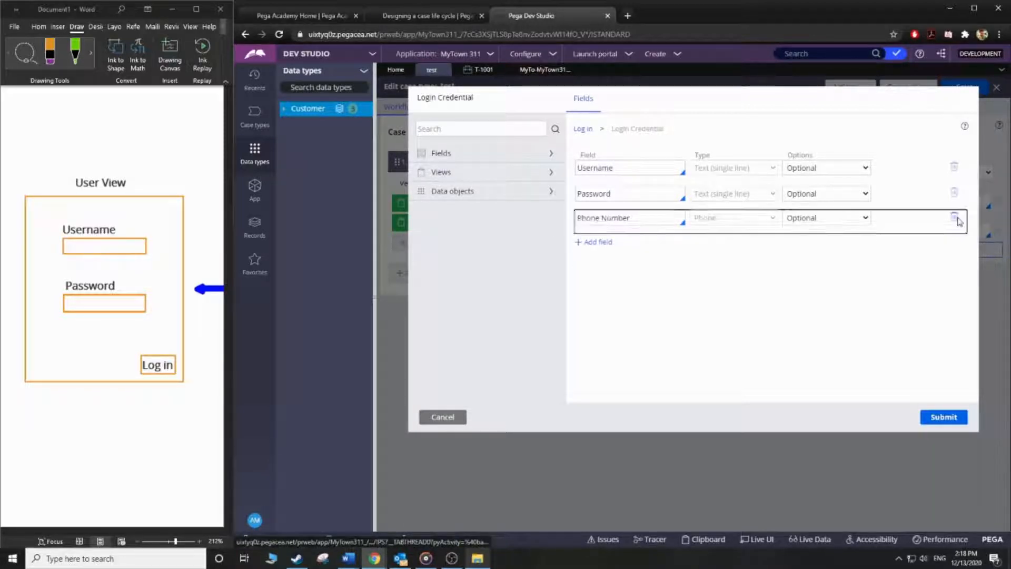
left_click(959, 221)
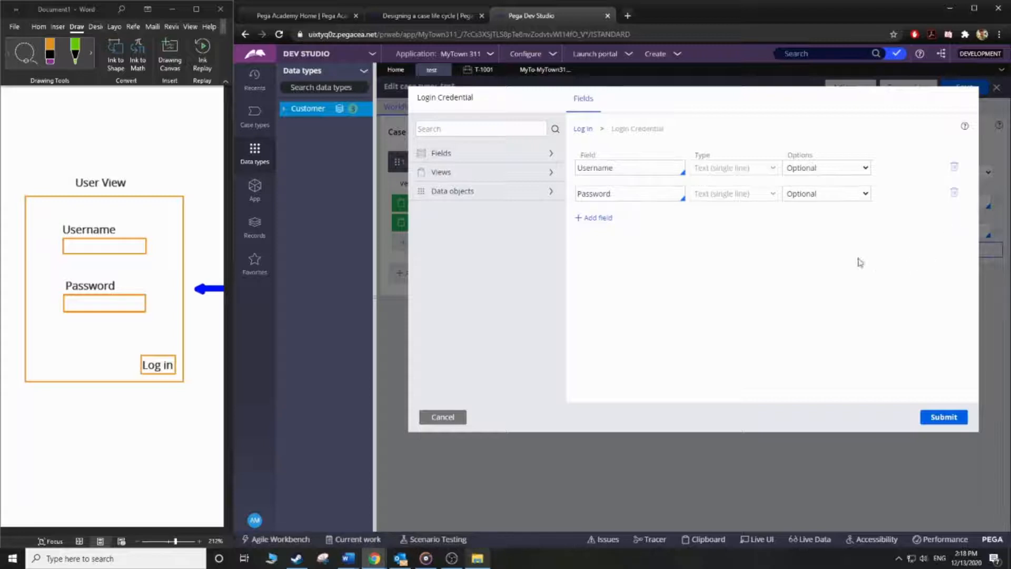
Submit the view configuration, then save and run the test case type
left_click(928, 418)
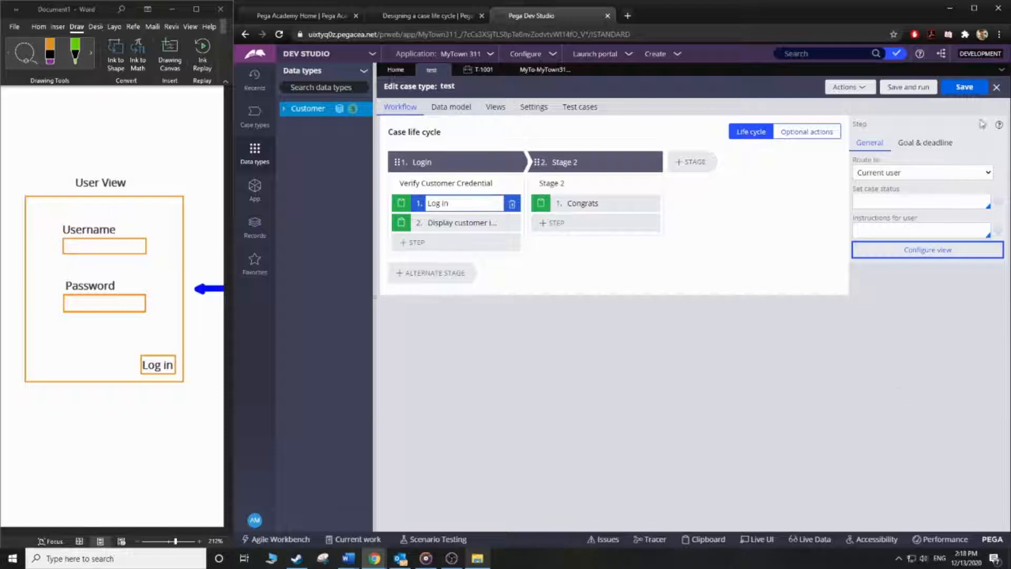
left_click(966, 91)
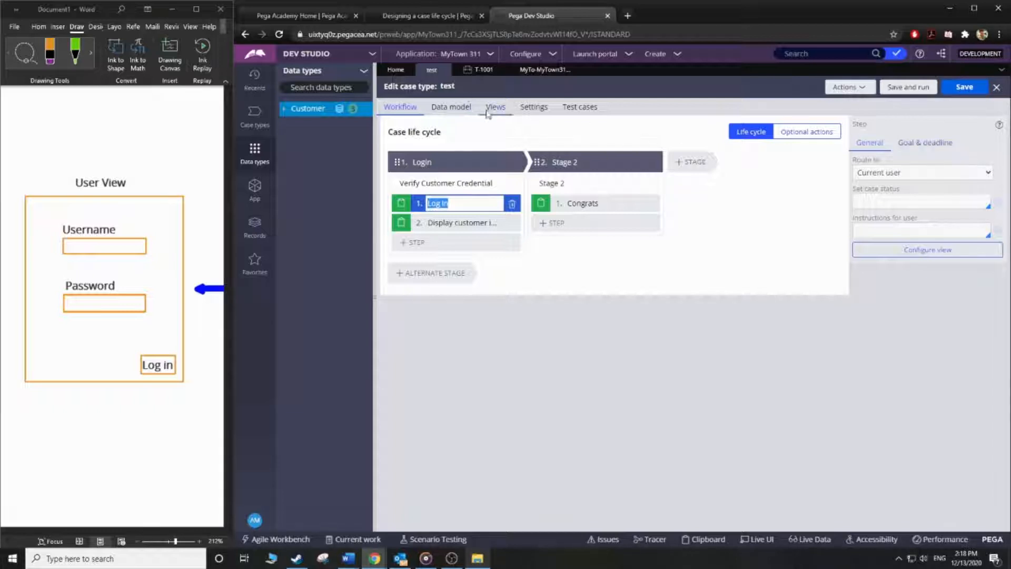
left_click(908, 88)
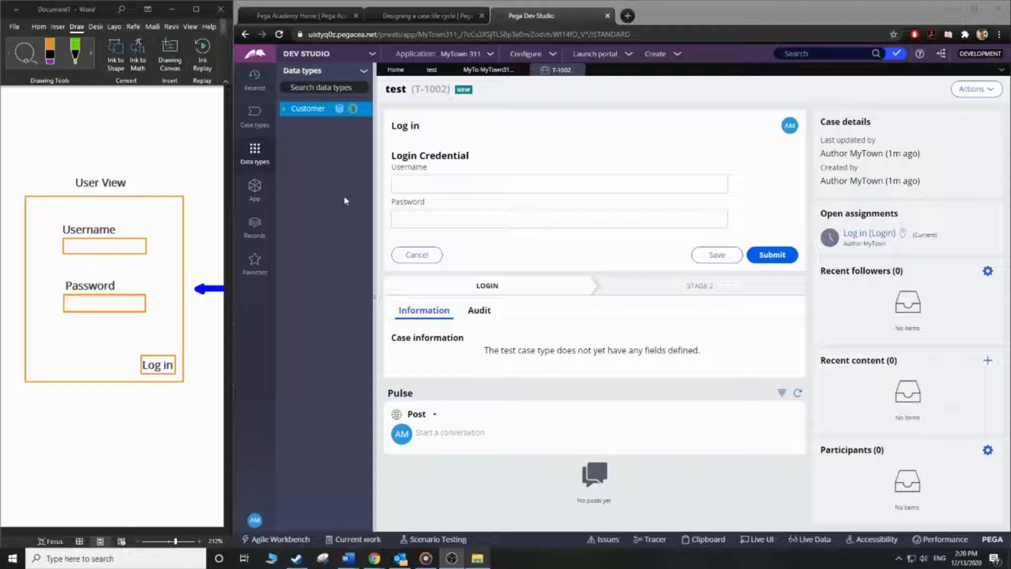
Enter 111 as the username and fill in a trial password in the Log in form
left_click(420, 181)
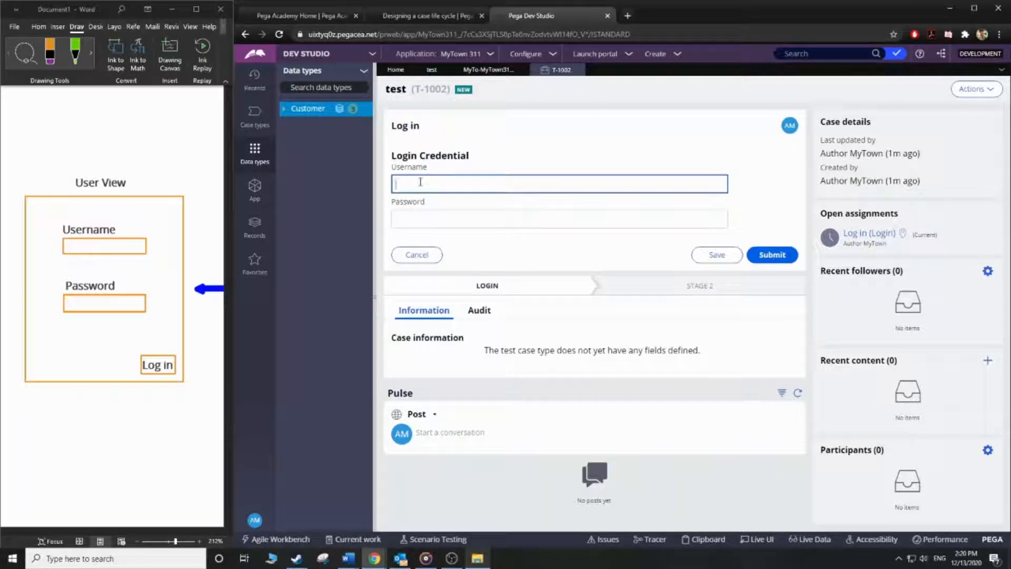
type("111")
left_click(414, 218)
type("2222")
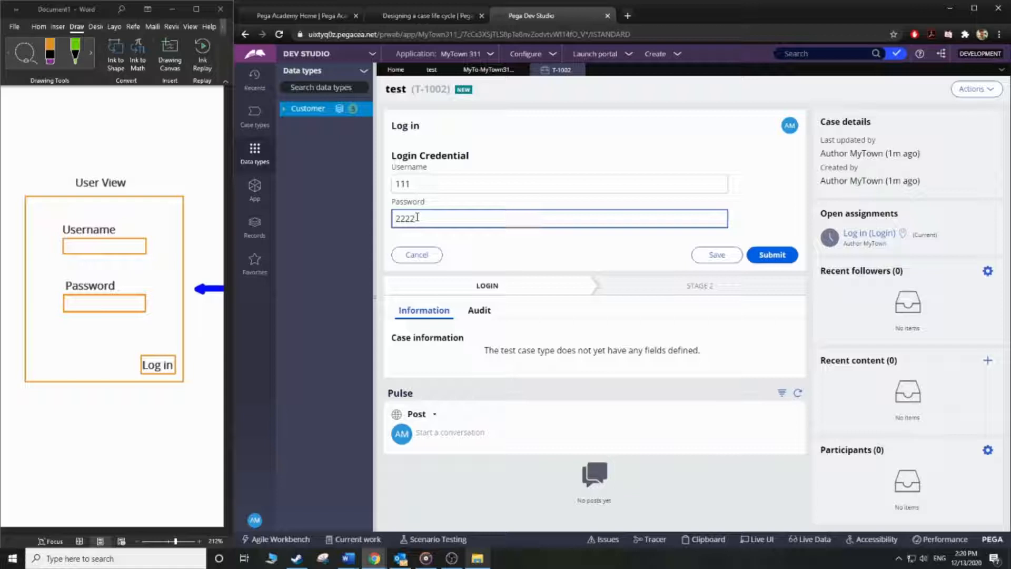
key("BackSpace")
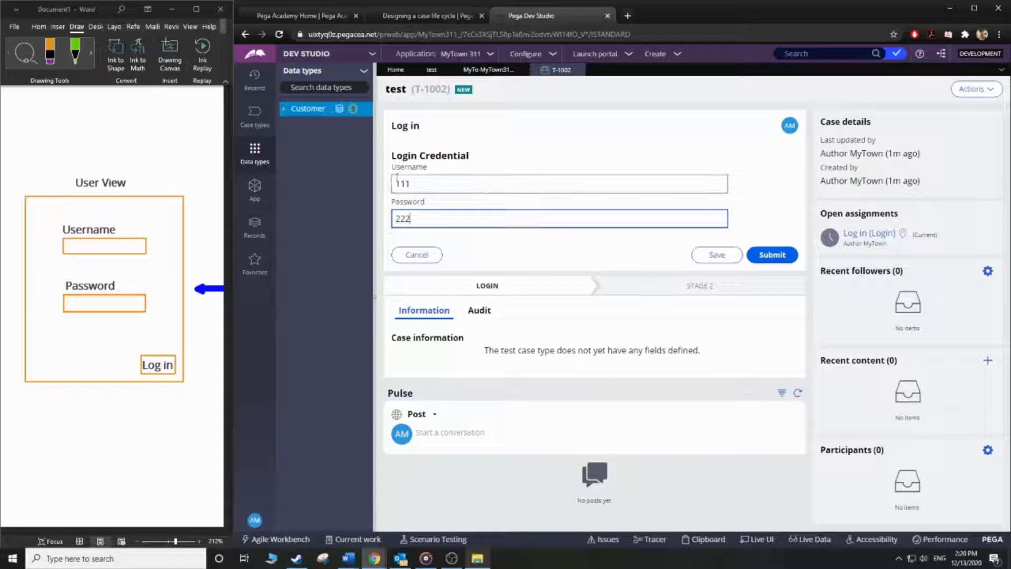
Show the Customer records and examine the whole Word diagram comparing the login view with the data type records
left_click(485, 71)
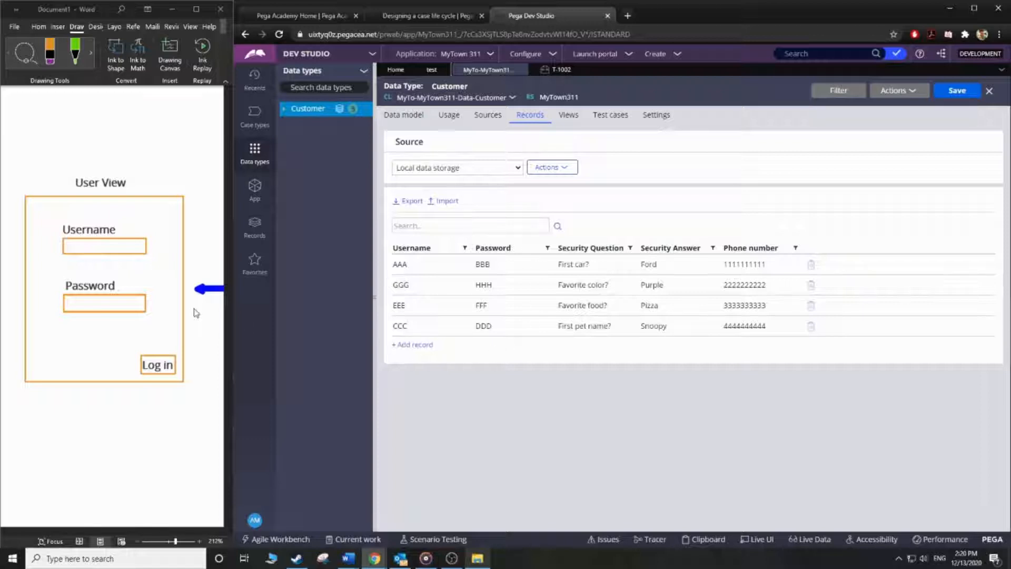
left_click_drag(230, 298, 486, 301)
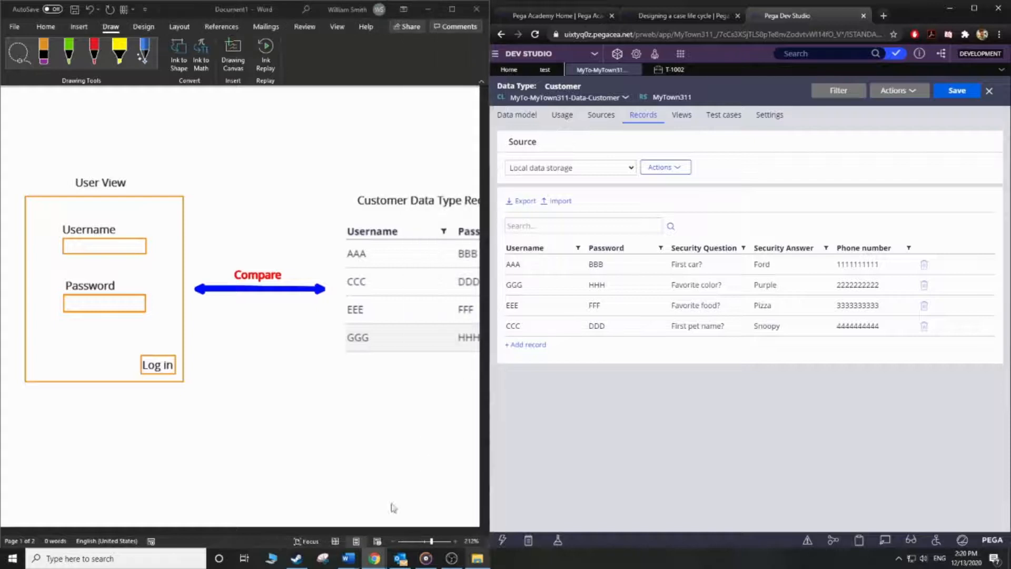
left_click(393, 544)
left_click(394, 541)
left_click(394, 541)
left_click(393, 542)
left_click(393, 541)
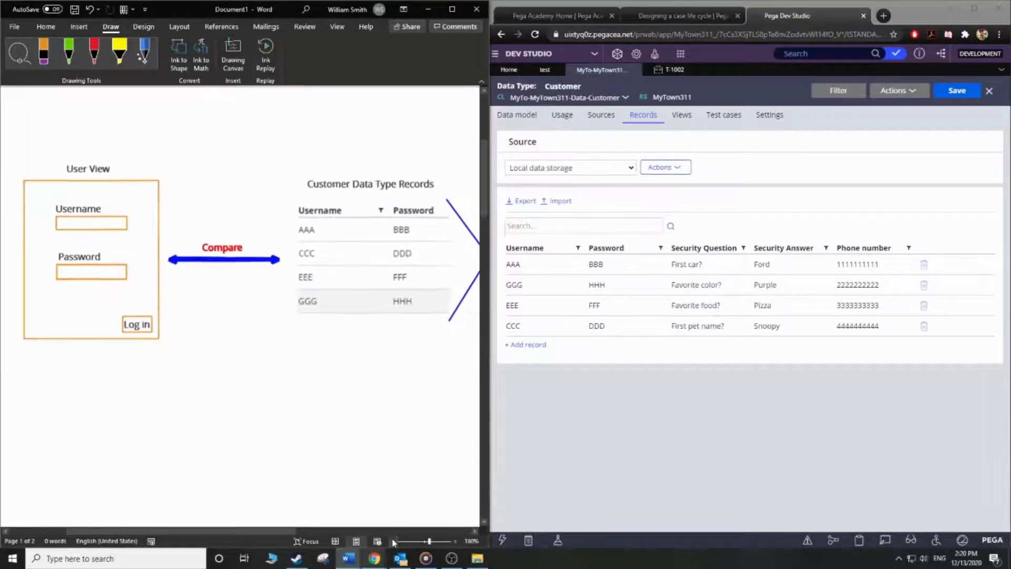
left_click(394, 541)
left_click(394, 541)
left_click(394, 541)
left_click(394, 541)
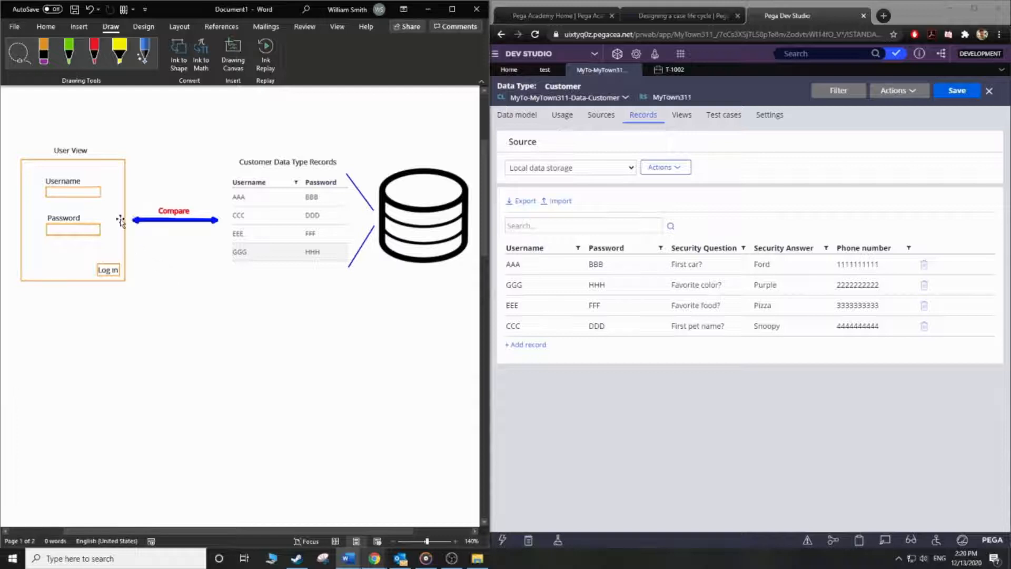
scroll(120, 221, "up", 3)
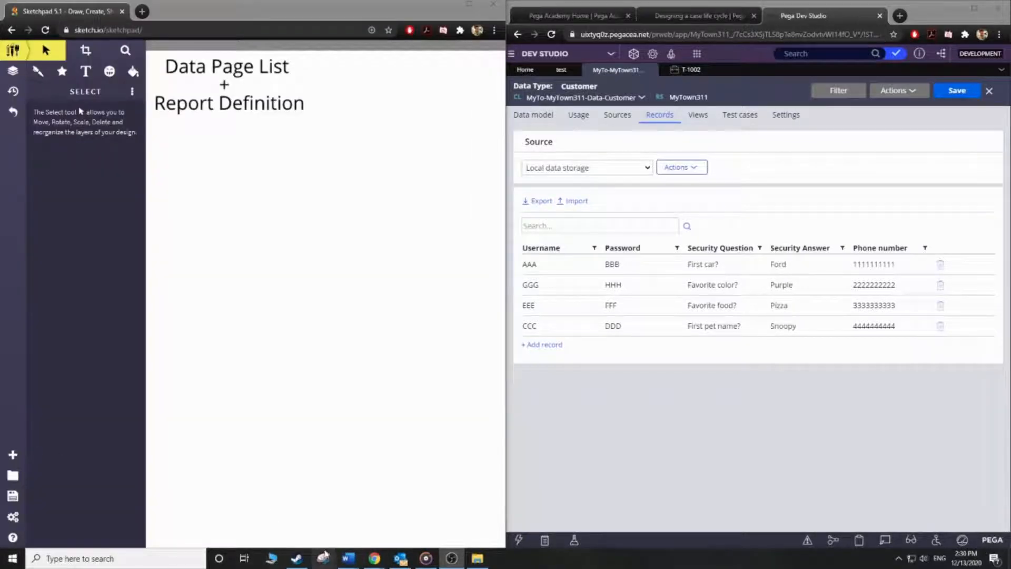
Switch to the Word document containing the login comparison diagram
mouse_move(349, 561)
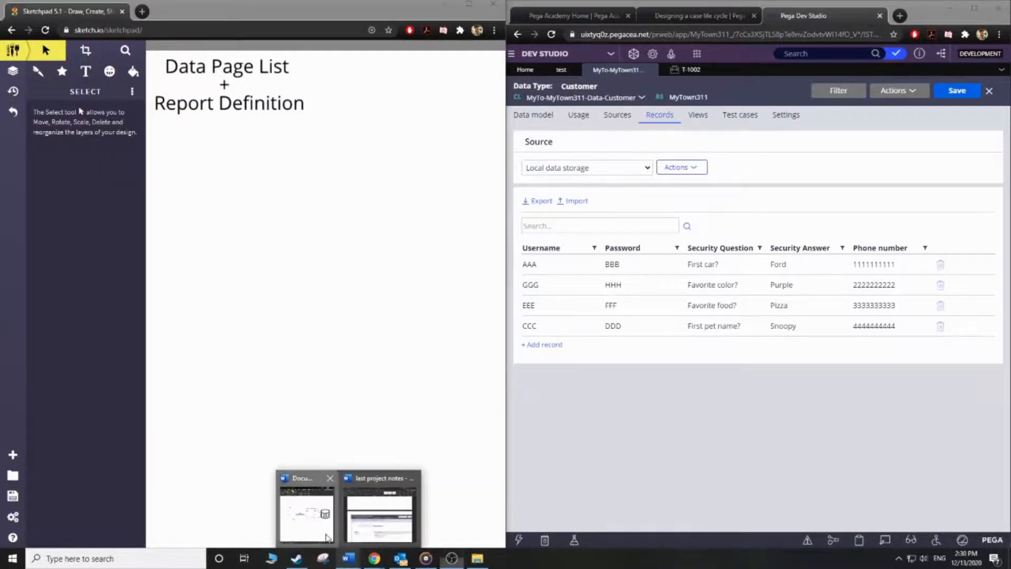
left_click(326, 531)
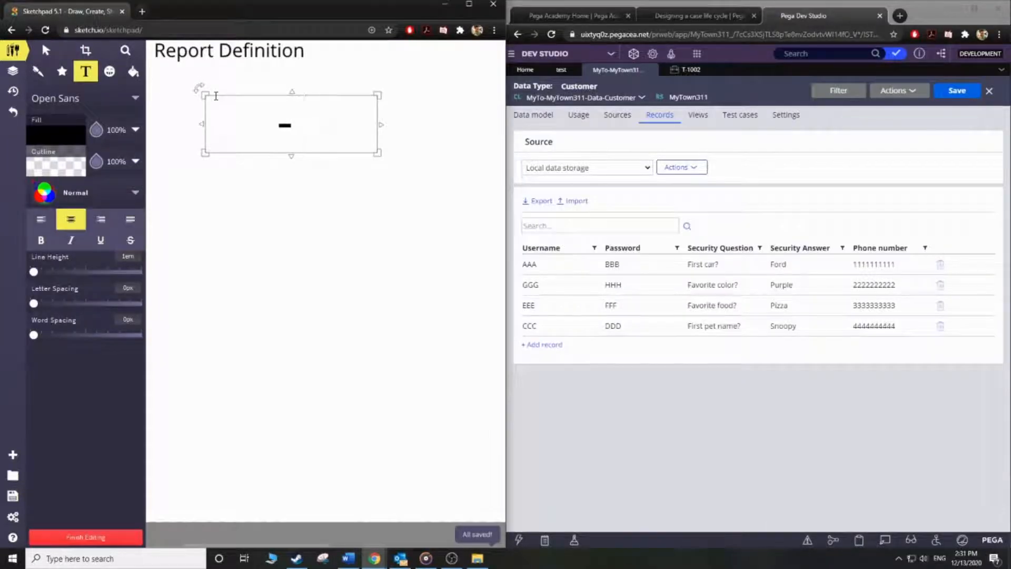
In Sketchpad, write the note "SQL: SELECT ____ FROM ____ WHERE ______ (Condition) (e.g. A=B)" under Report Definition
type("SQL:")
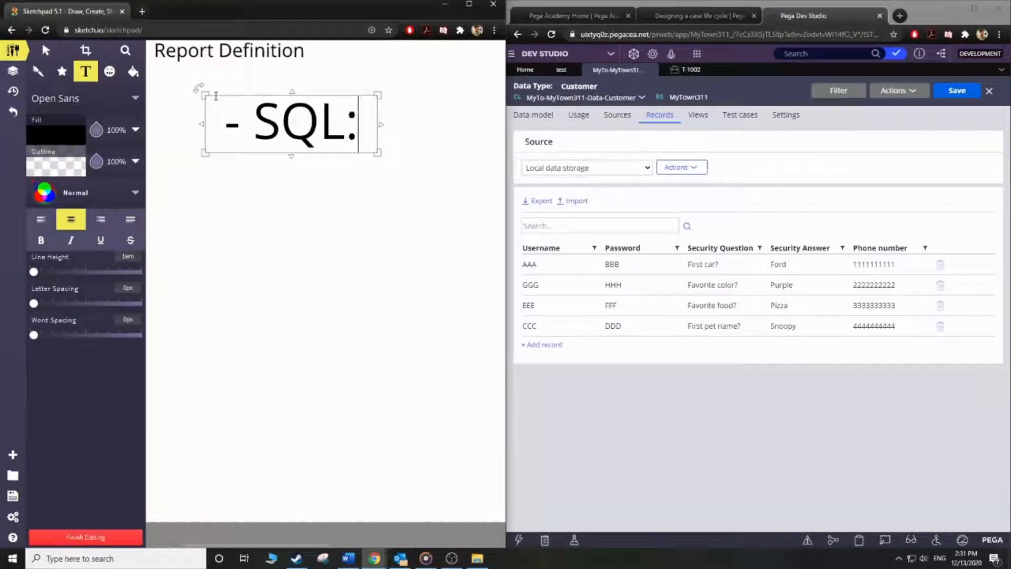
type(" SELECT")
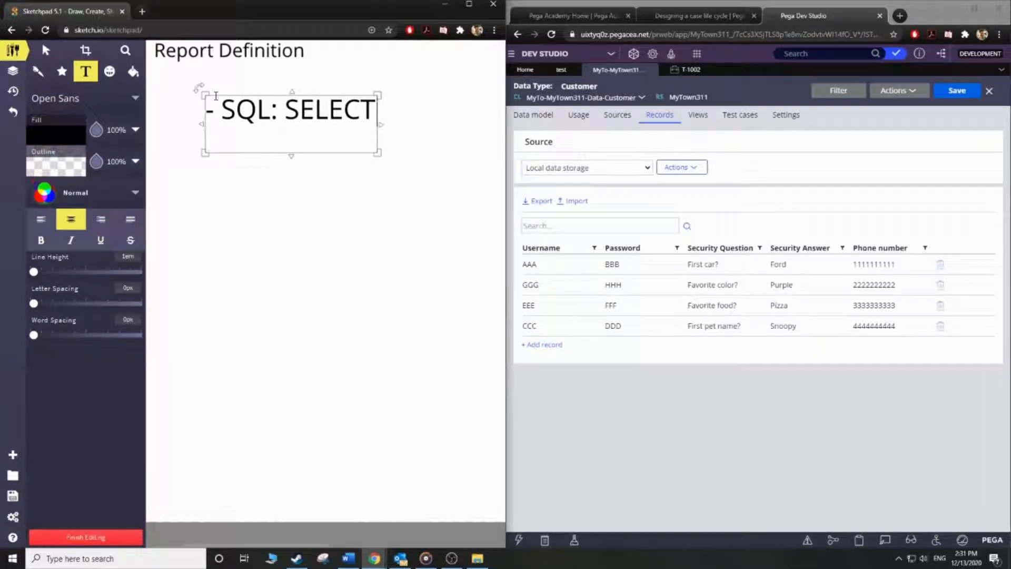
key("Return")
type("____ FROM ____")
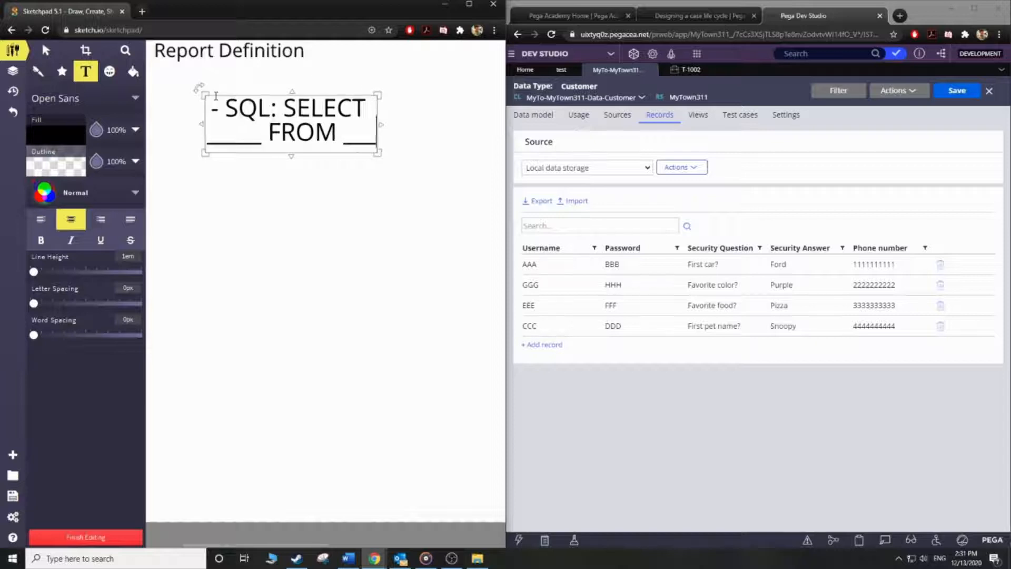
type(" WHERE ______ (Condition)(e.g. A=")
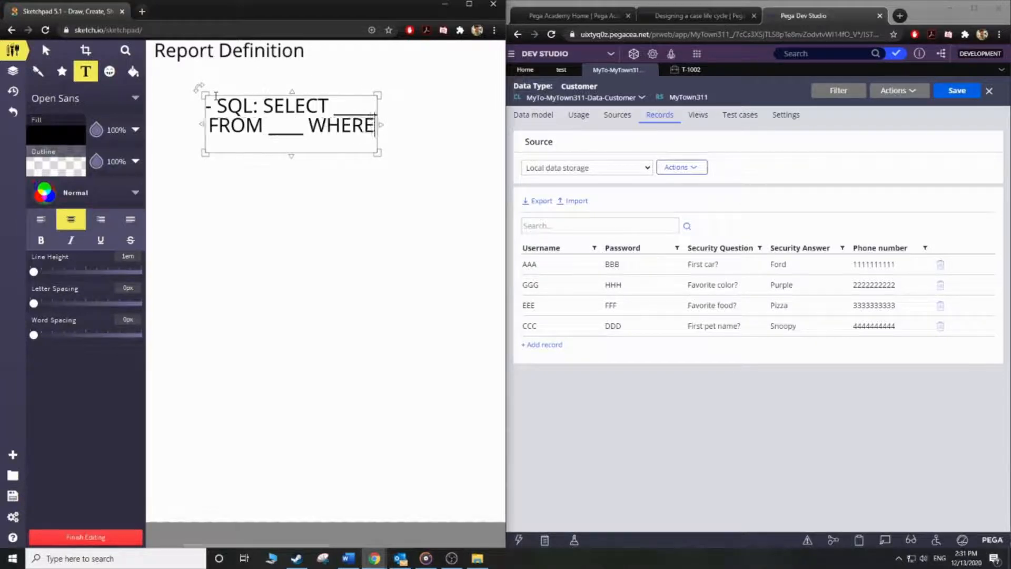
type("B)")
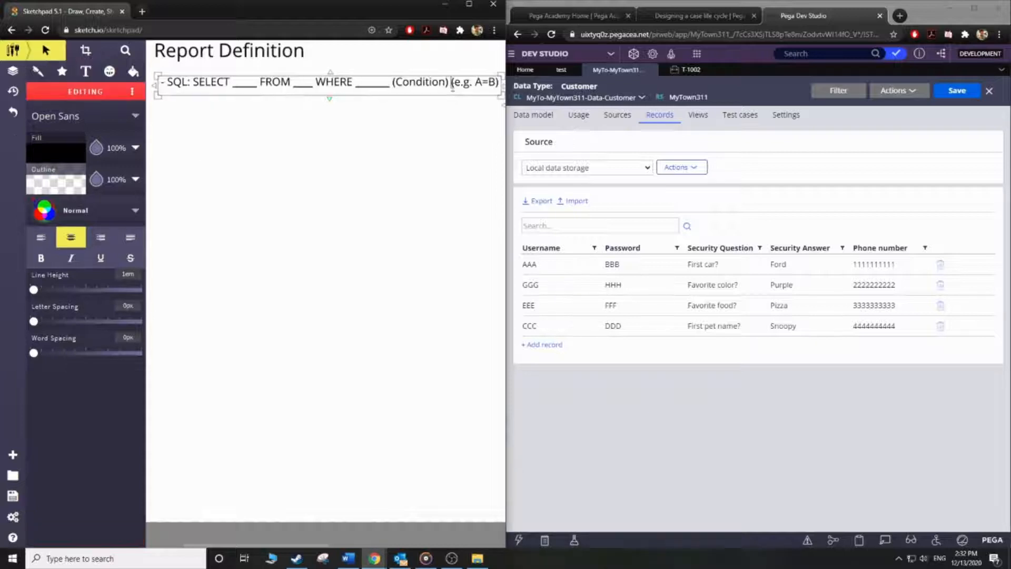
left_click(444, 125)
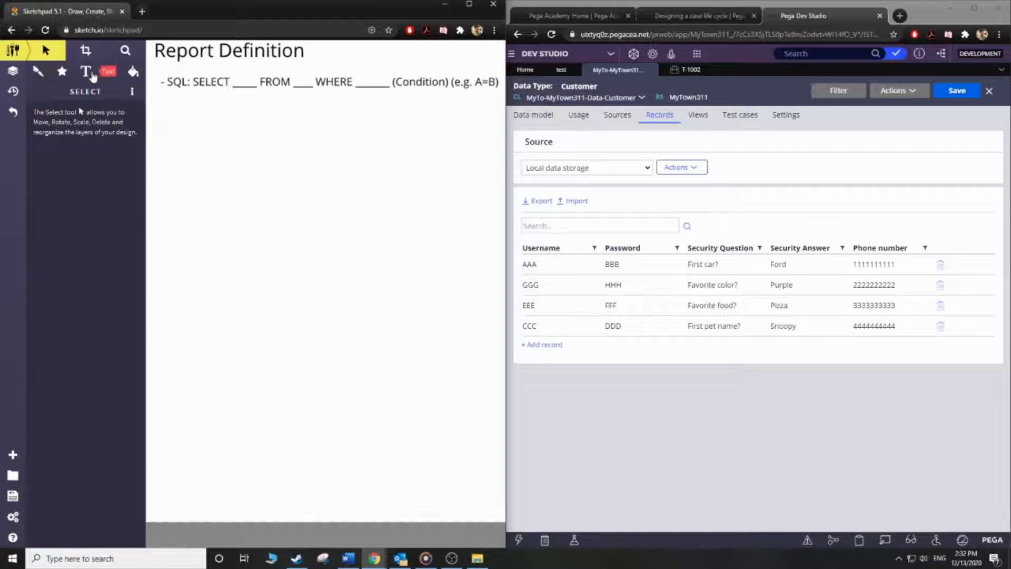
With the Pen, circle "(Condition) (e.g. A=B)", underline the WHERE clause and draw an arrow to it from the Report Definition heading
left_click(38, 71)
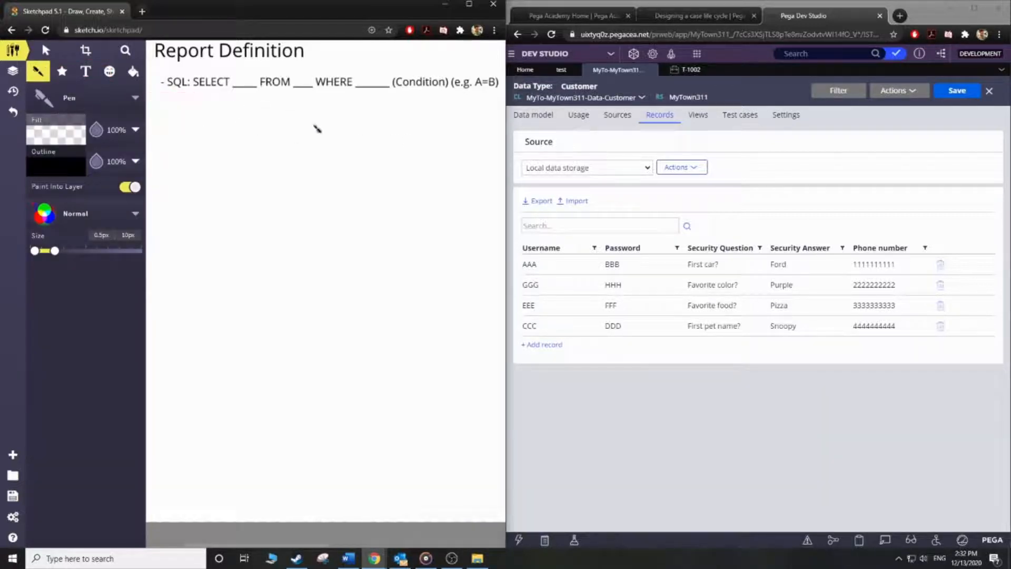
mouse_move(392, 96)
left_mouse_down()
mouse_move(501, 99)
mouse_move(503, 80)
mouse_move(441, 59)
mouse_move(389, 79)
mouse_move(385, 95)
mouse_move(398, 104)
mouse_move(432, 102)
left_mouse_up()
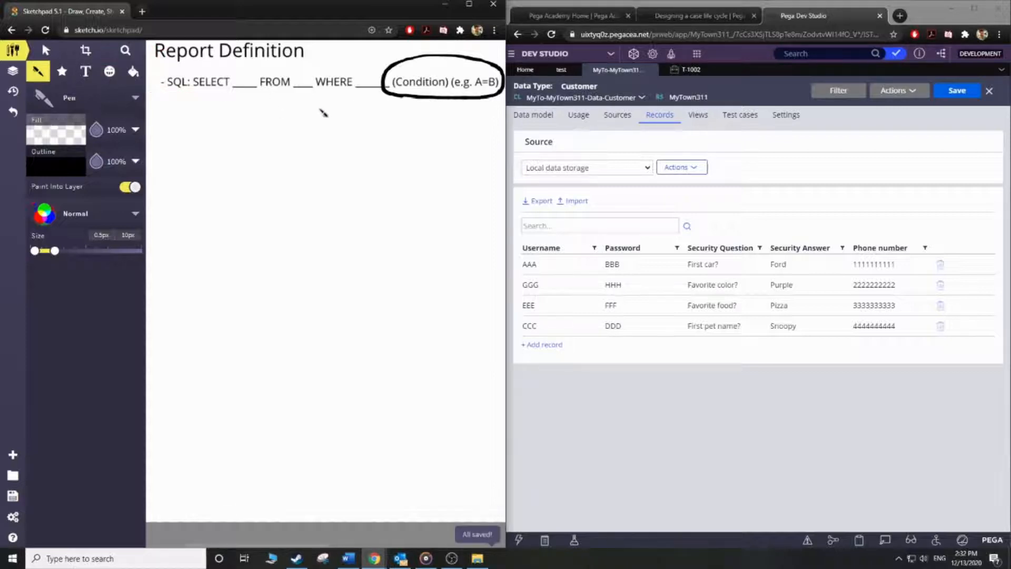
mouse_move(316, 98)
left_mouse_down()
mouse_move(467, 106)
mouse_move(311, 103)
mouse_move(369, 105)
left_mouse_up()
left_click_drag(304, 46, 343, 70)
left_click_drag(343, 70, 346, 59)
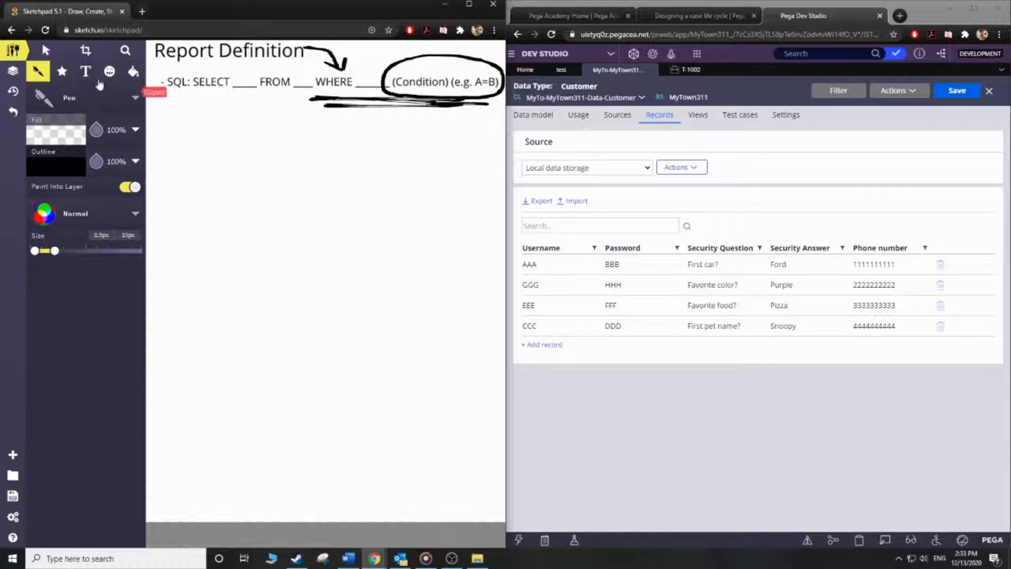
Add the text note "- Condition: user input = records" below the SQL line
left_click(86, 71)
left_click(223, 180)
type(":")
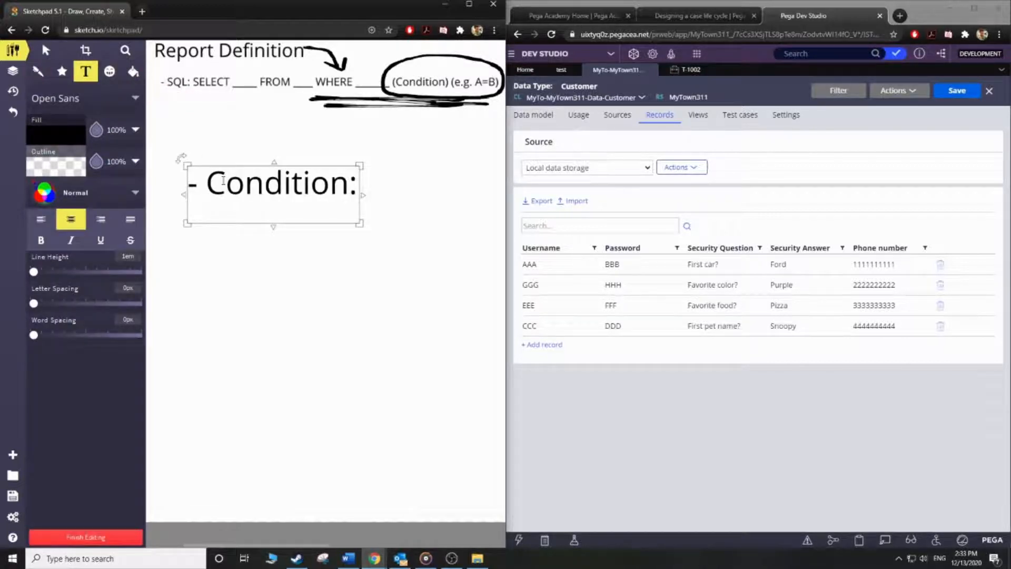
type(" userin")
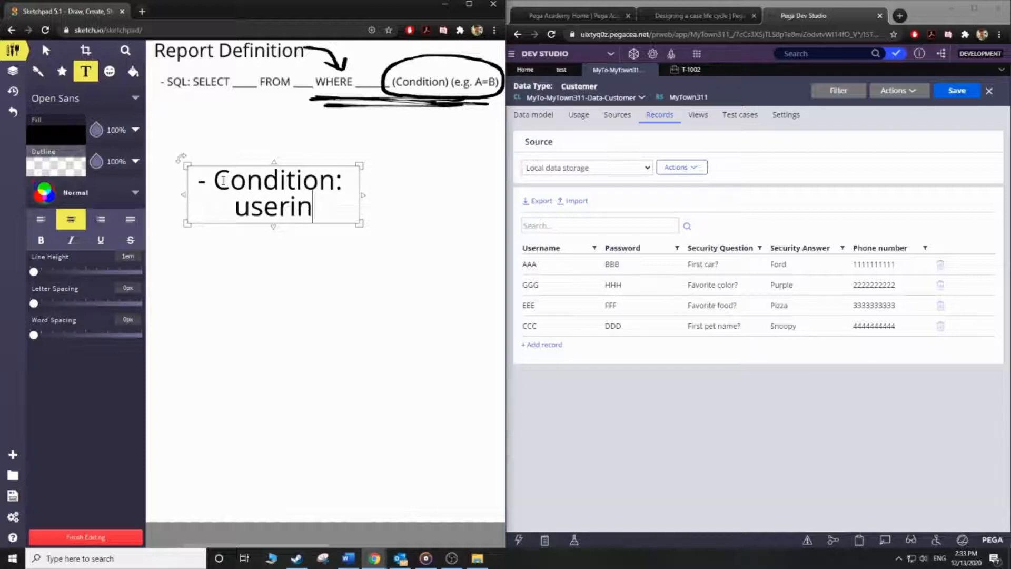
key("BackSpace")
key("BackSpace")
type("input ")
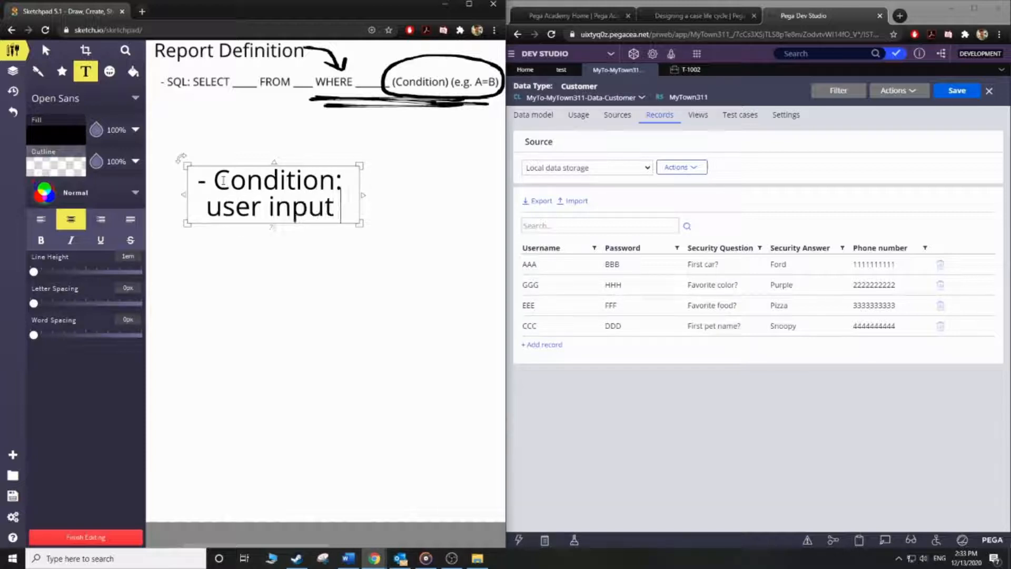
type("==")
key("BackSpace")
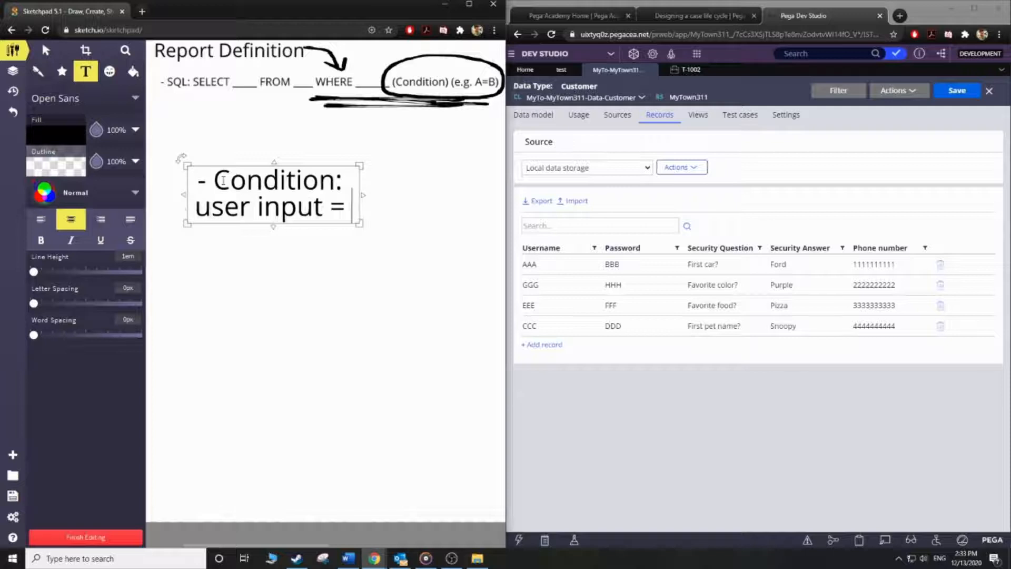
type("records")
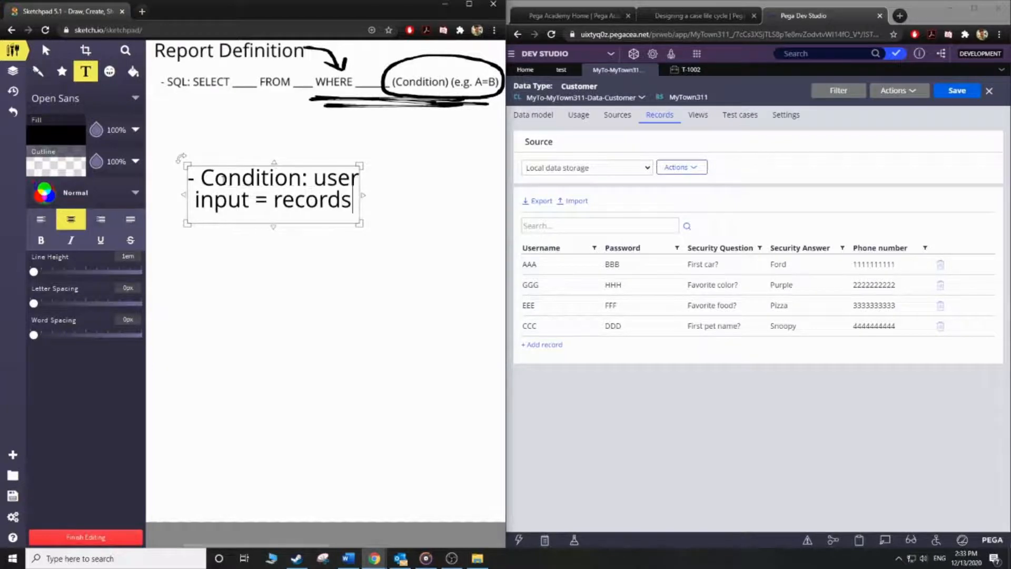
Resize the condition note to a small single line and align it beneath the start of the SQL line
left_click_drag(360, 223, 445, 187)
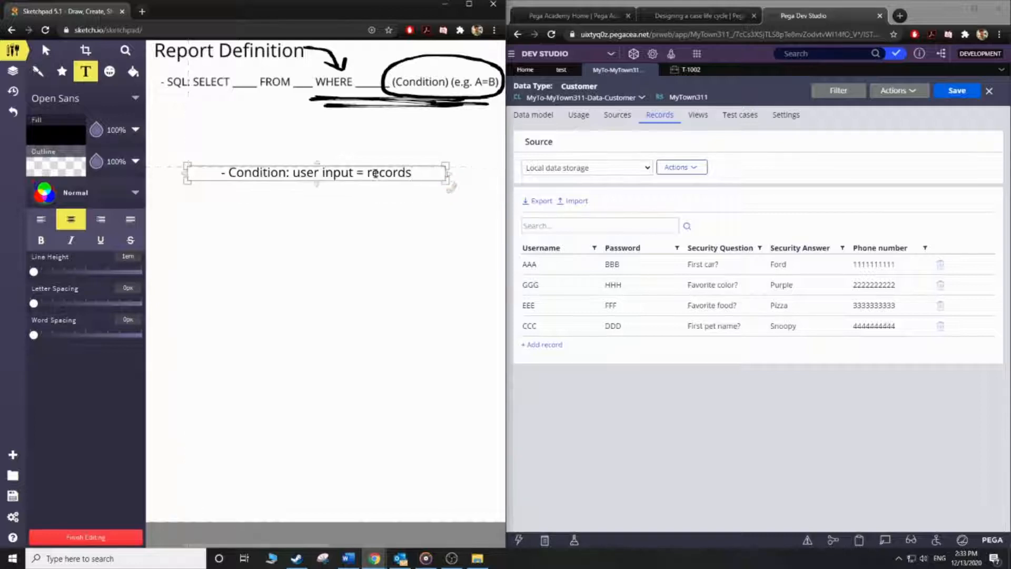
left_click(46, 50)
left_click_drag(248, 171, 190, 134)
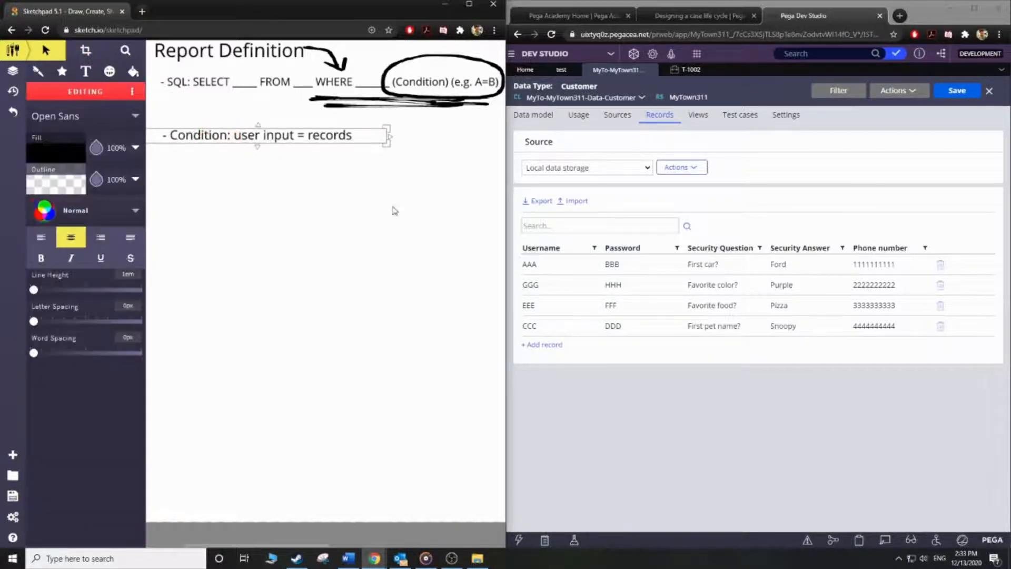
left_click(394, 211)
Sketch a large square box titled "Report dfn" below the condition note, with an arrow pointing into its upper left side
key("p")
mouse_move(235, 192)
left_mouse_down()
mouse_move(227, 360)
mouse_move(396, 396)
mouse_move(405, 213)
mouse_move(240, 194)
left_mouse_up()
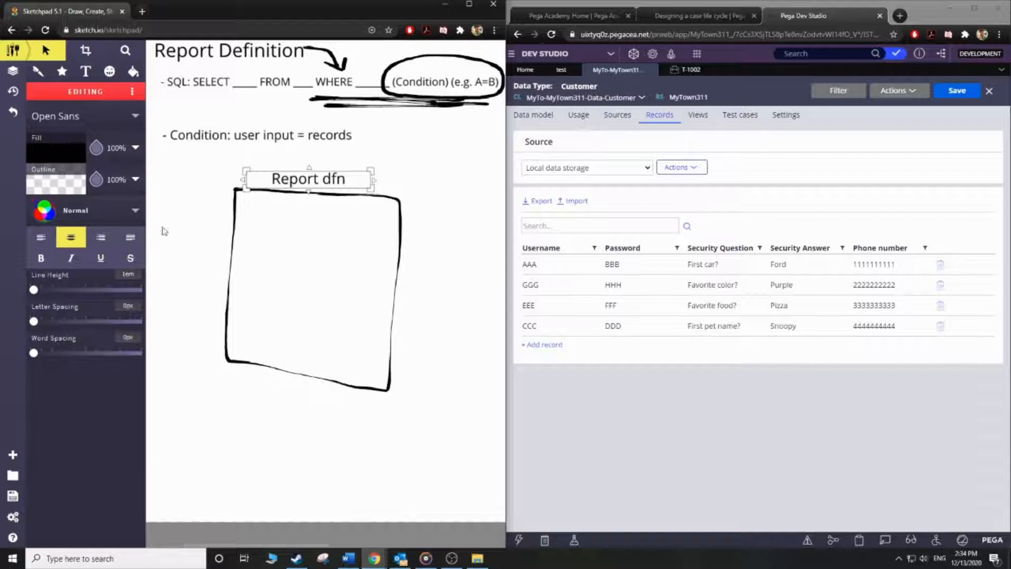
left_click(38, 71)
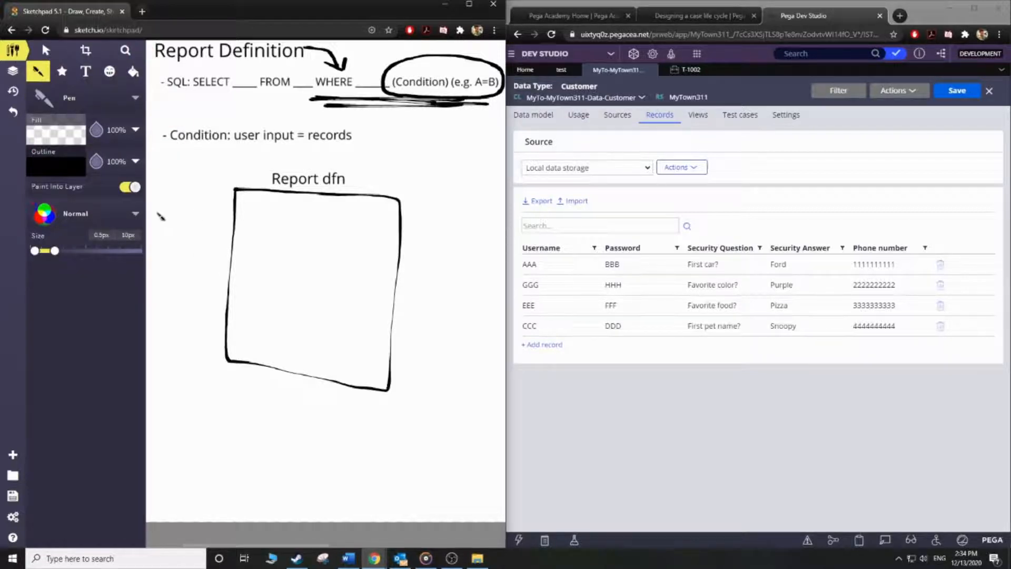
mouse_move(156, 216)
left_mouse_down()
mouse_move(231, 213)
mouse_move(218, 222)
left_mouse_up()
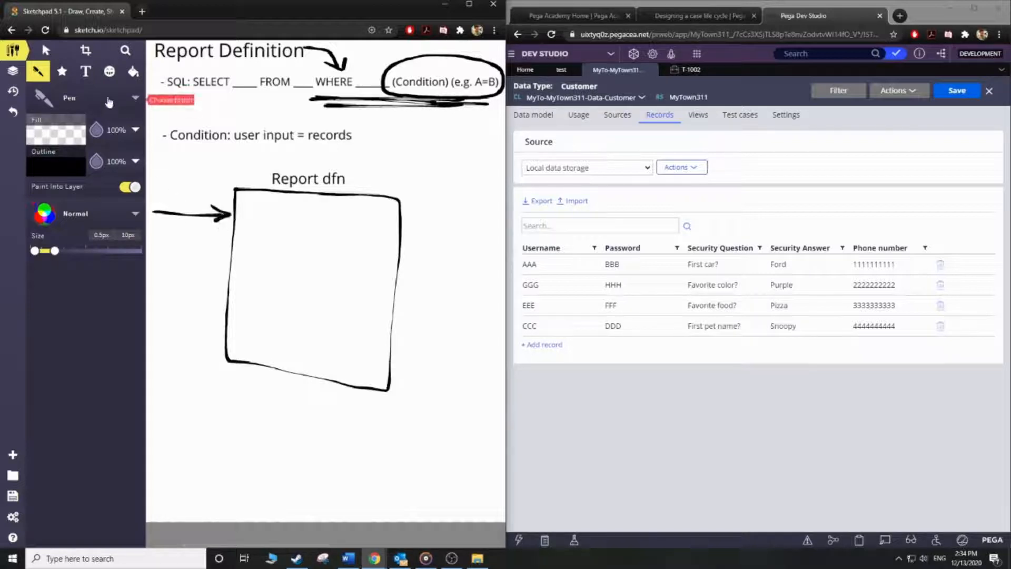
Add the label "pass in parameter", shrink it to one line and place it just above the arrow entering the box
key("t")
left_click(164, 196)
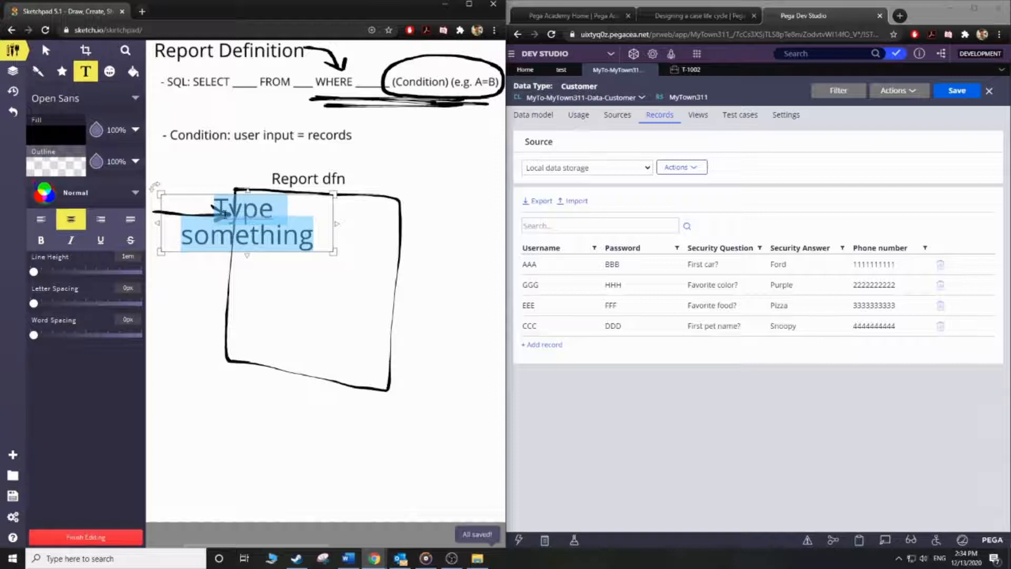
type("pass in")
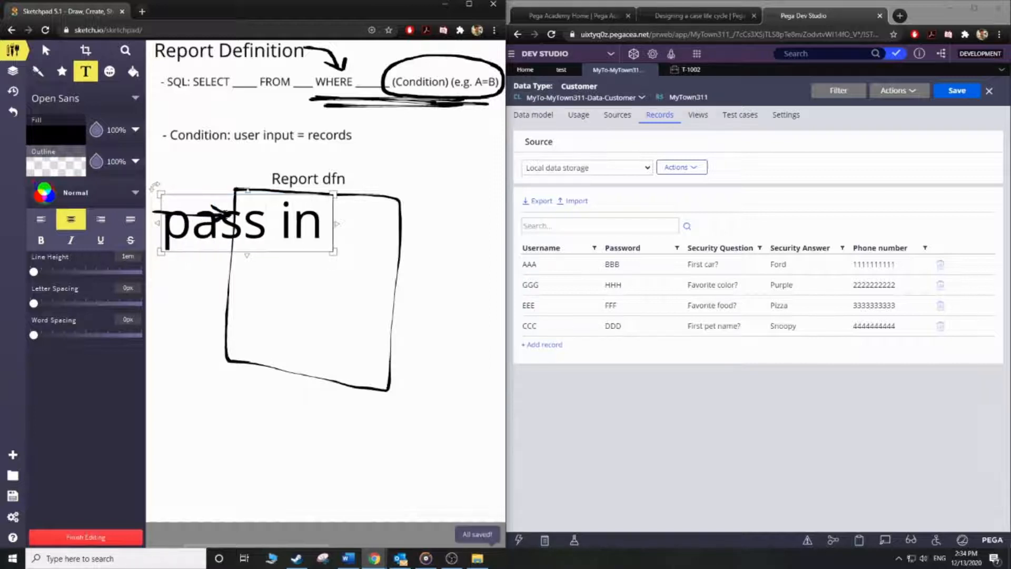
type(" para")
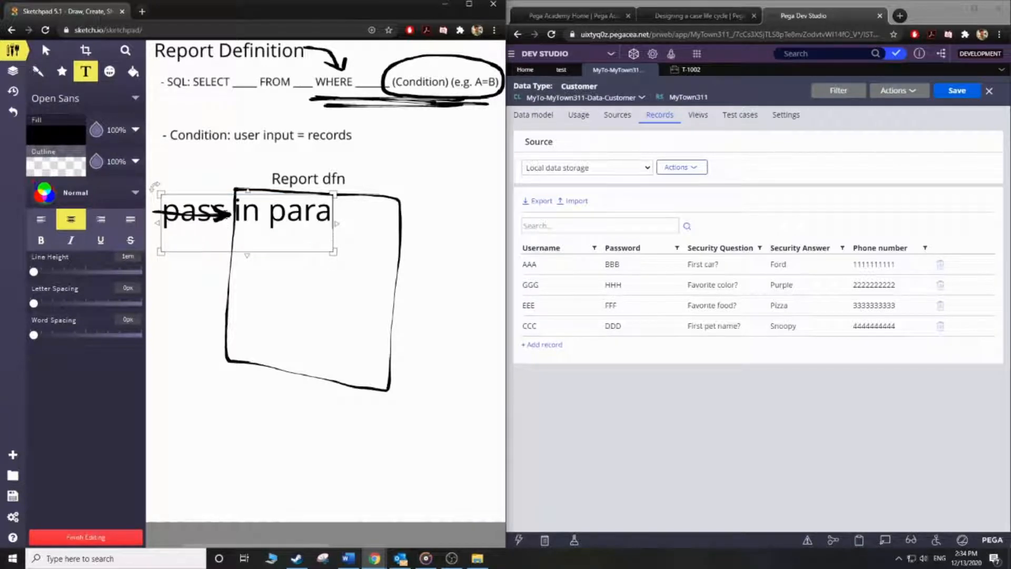
type("meter")
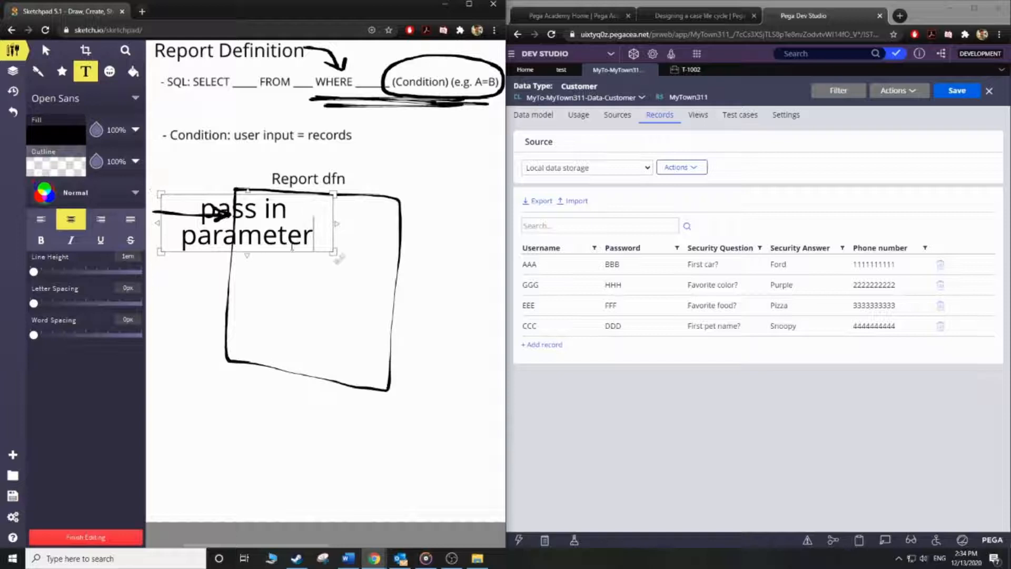
left_click_drag(335, 253, 339, 223)
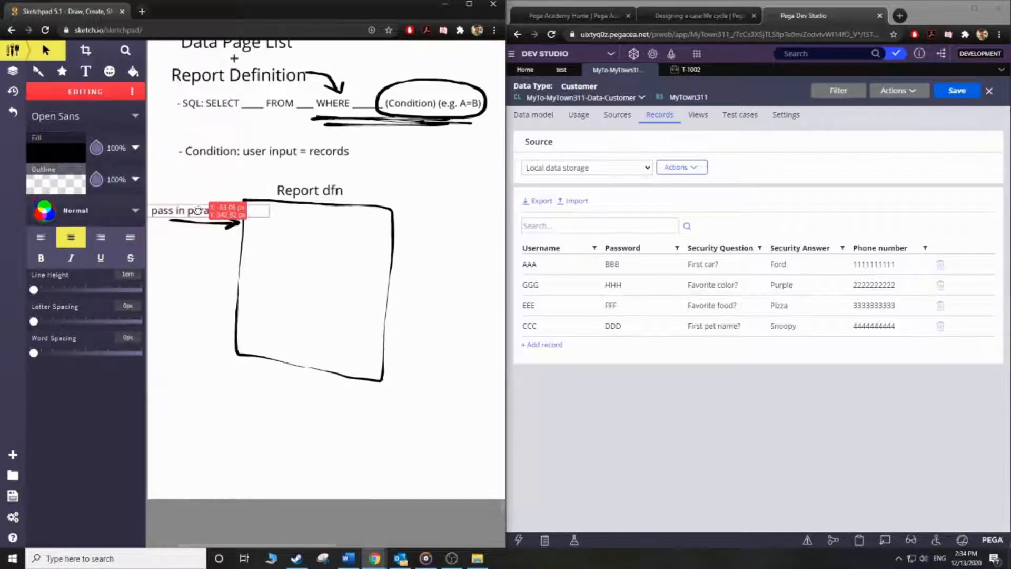
left_click(443, 251)
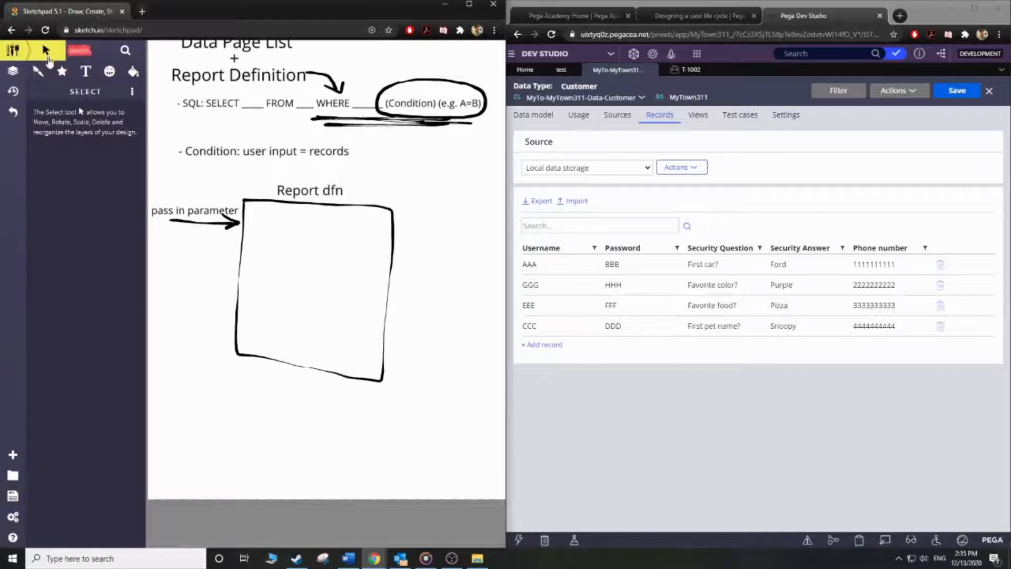
Split the Report dfn box with a horizontal pen line and place the label "Condition:" in its lower half
left_click(39, 72)
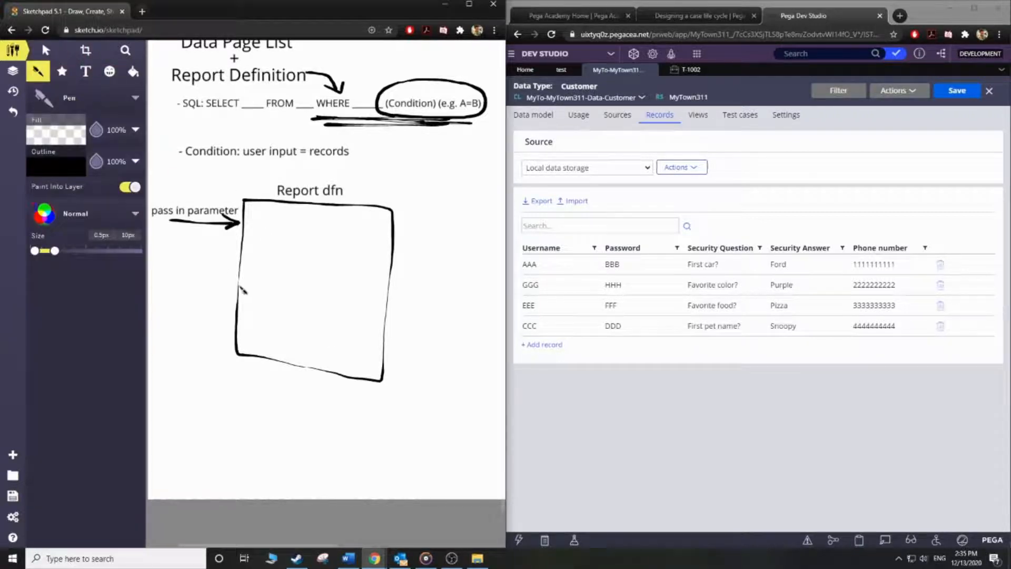
left_click_drag(239, 284, 395, 301)
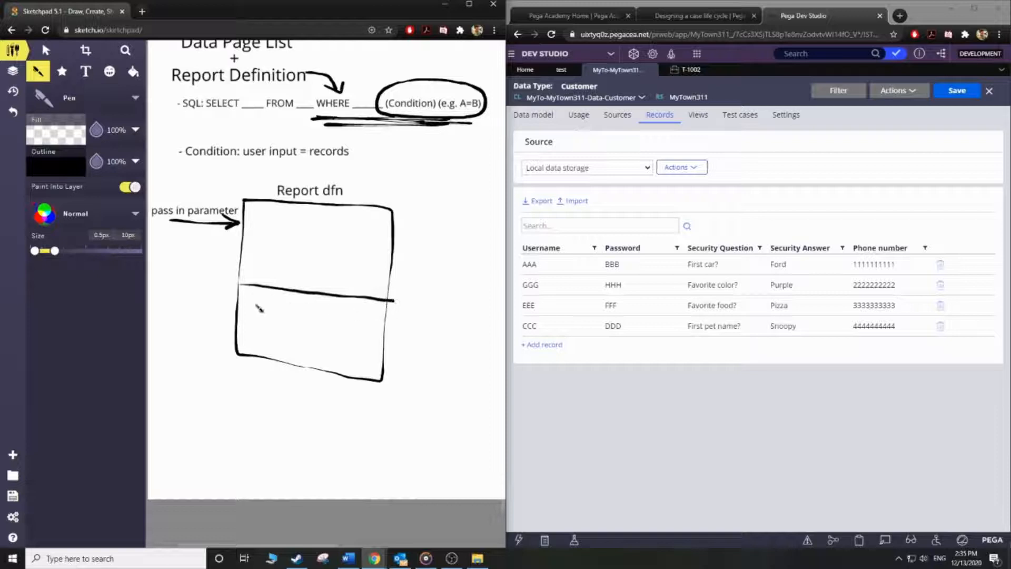
left_click(86, 71)
left_click(264, 310)
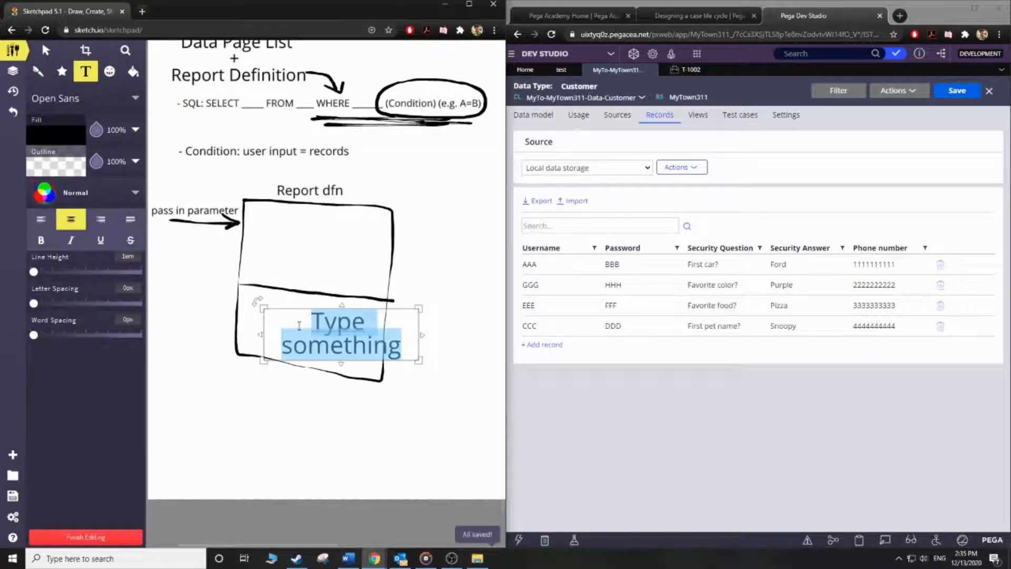
type("Condition")
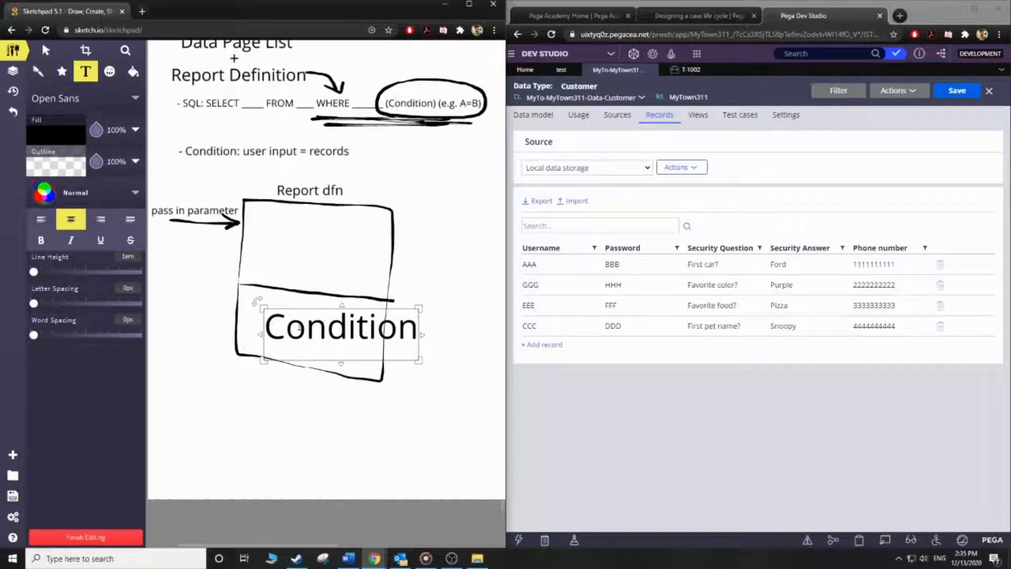
type(":")
left_click(299, 401)
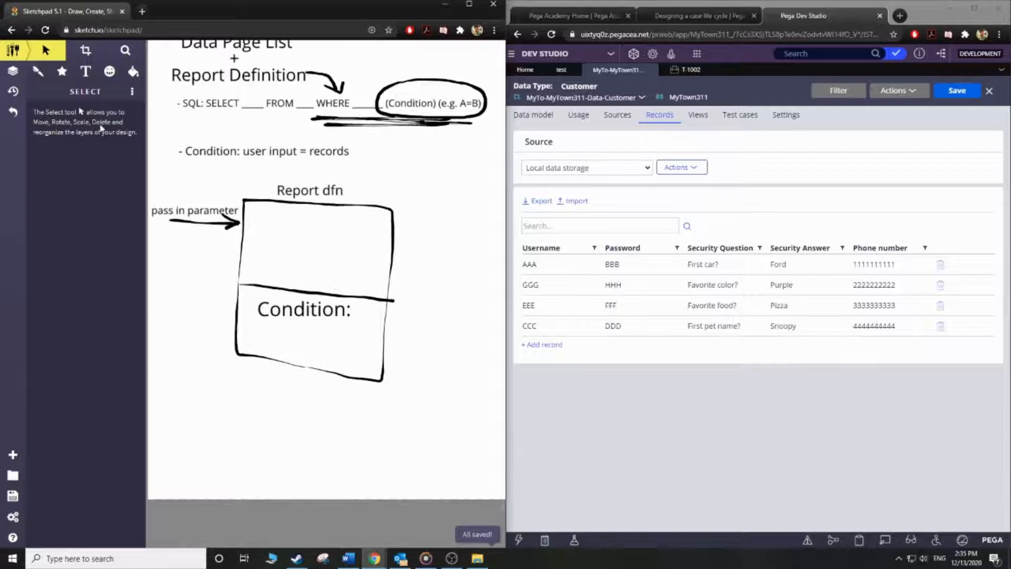
Start a new text note reading "Condition 1:" below the Report dfn box
left_click(85, 71)
left_click(176, 394)
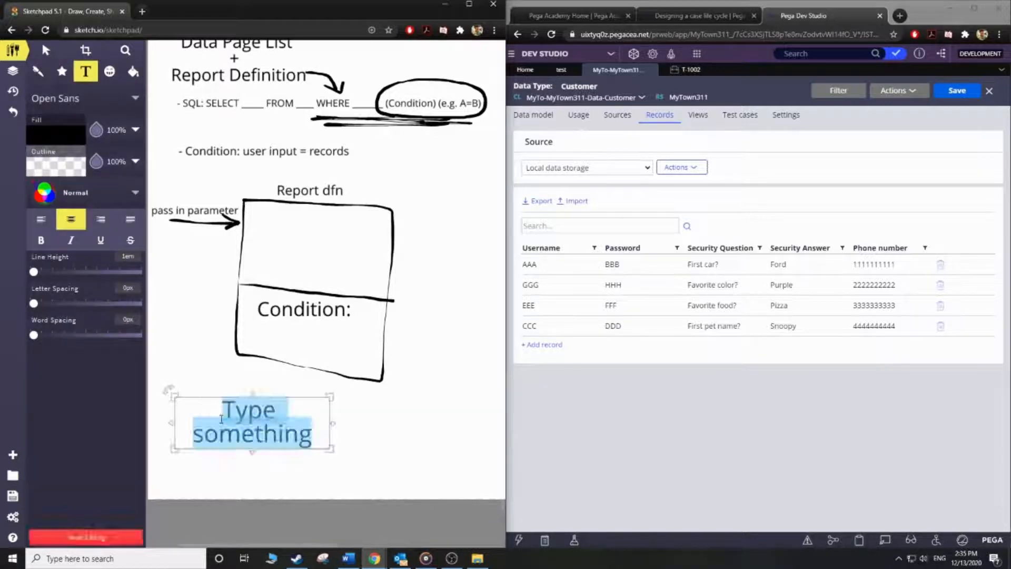
type("Conditions")
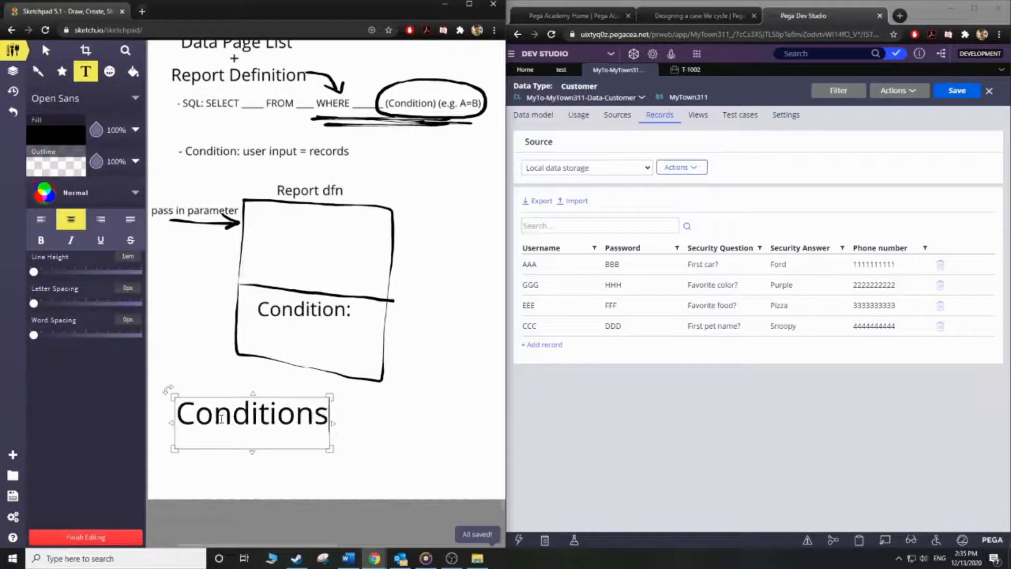
key("BackSpace")
type("1")
key("Return")
key("BackSpace")
type(":")
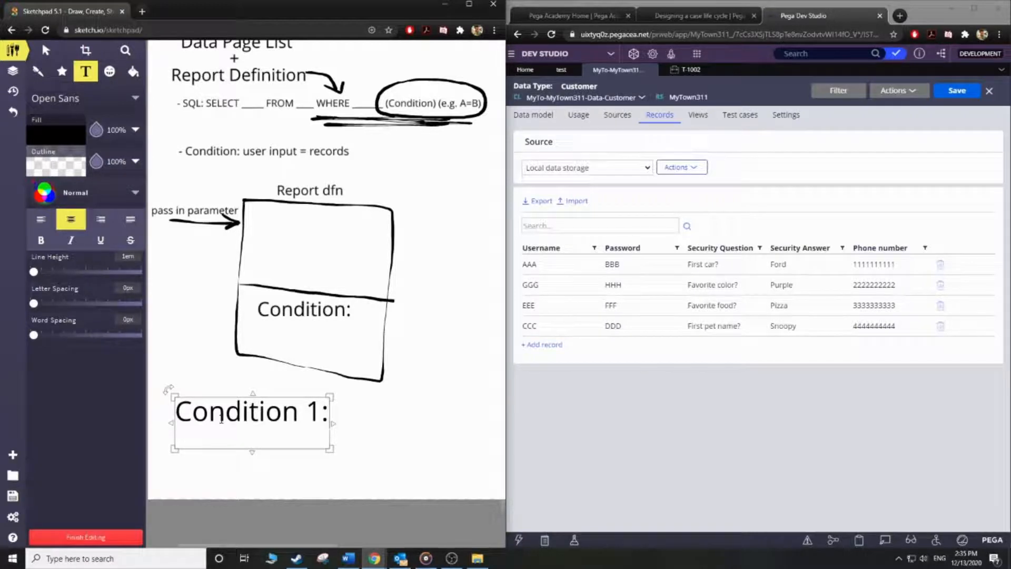
Complete the Condition 1 note with "(record/dp list) .Username = (parameter) .Username" and widen its text box to fit one line
type(" (")
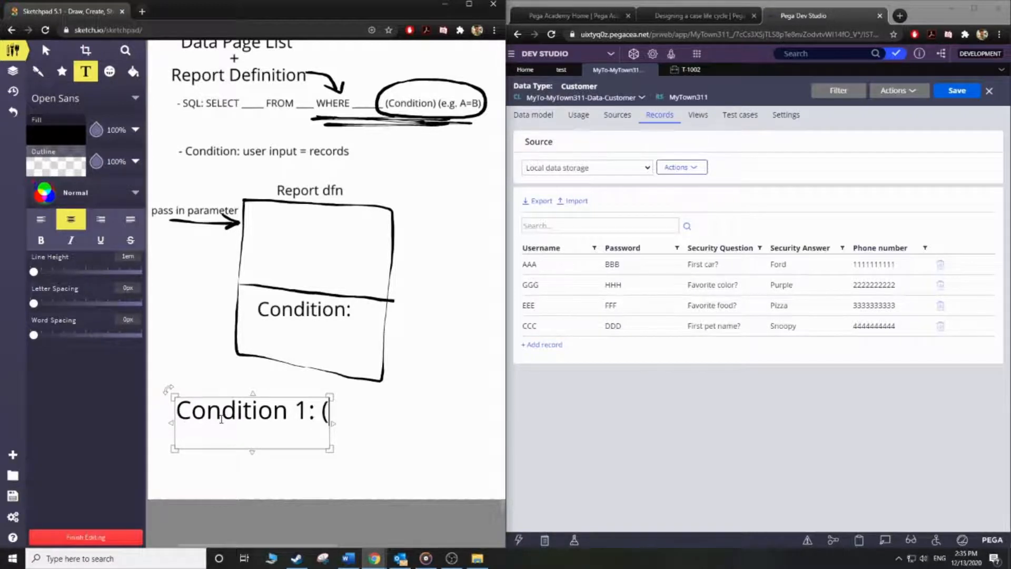
type("record")
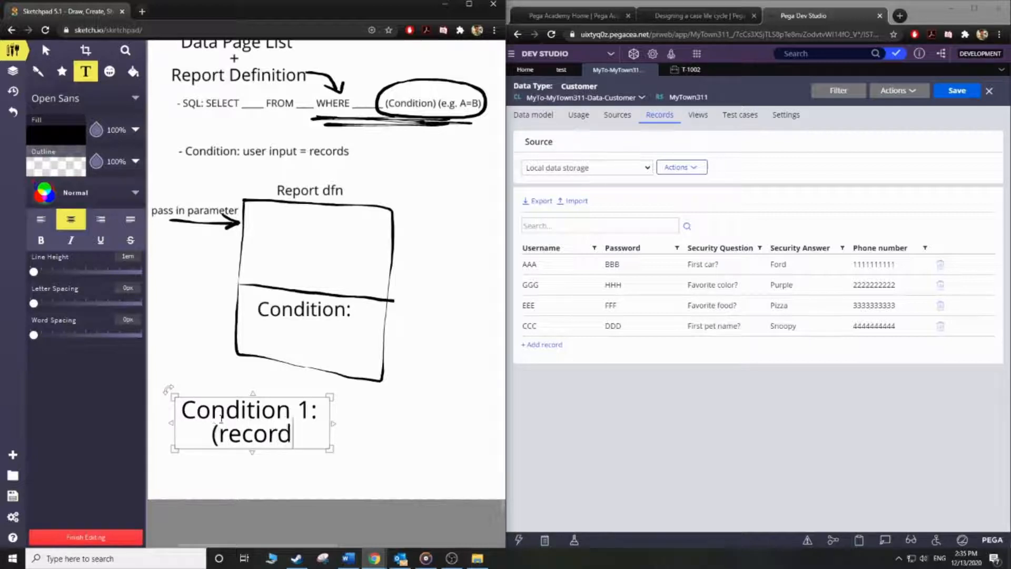
type("/")
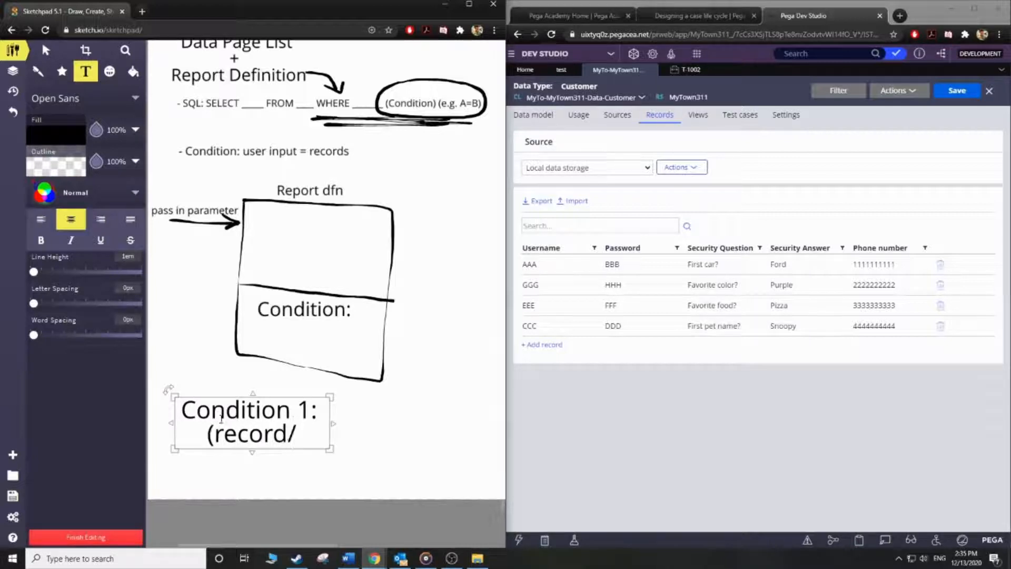
type("dp list")
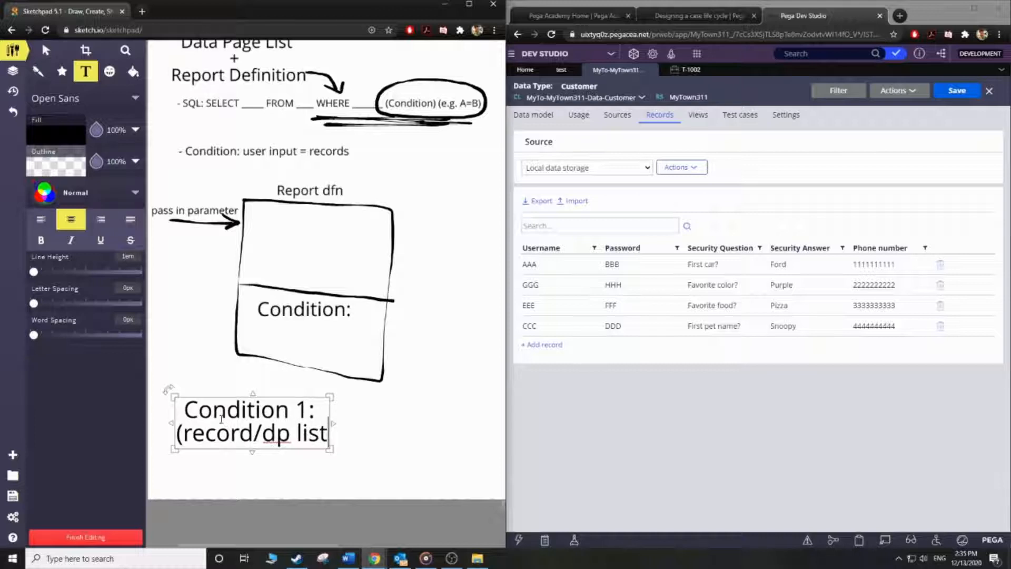
type(") .")
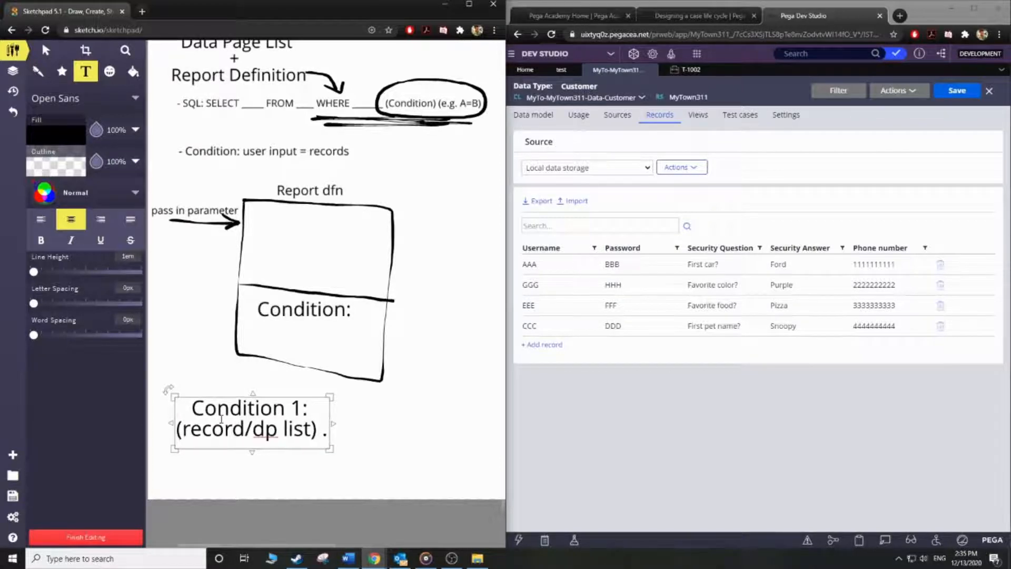
type("Username")
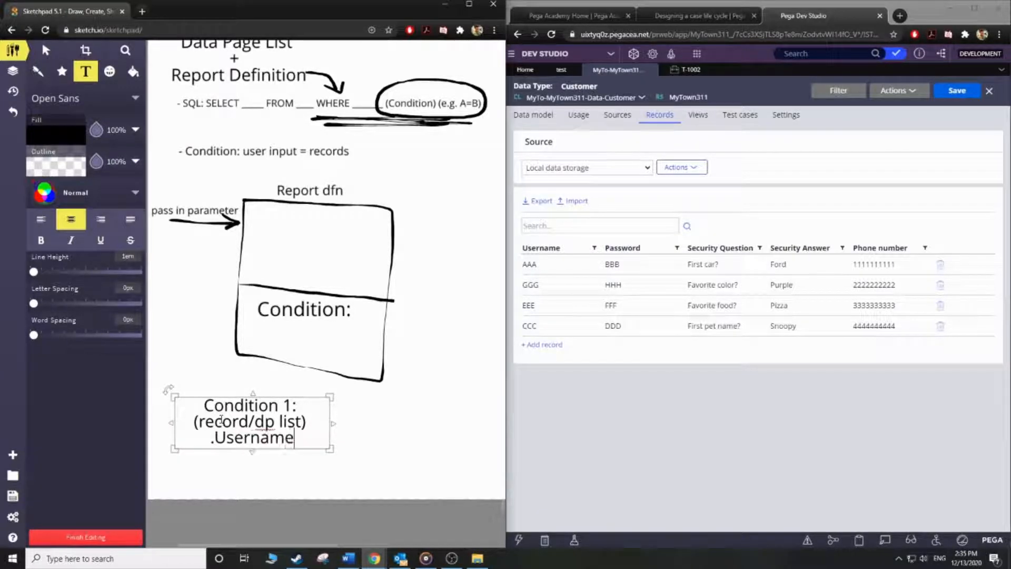
type(" =")
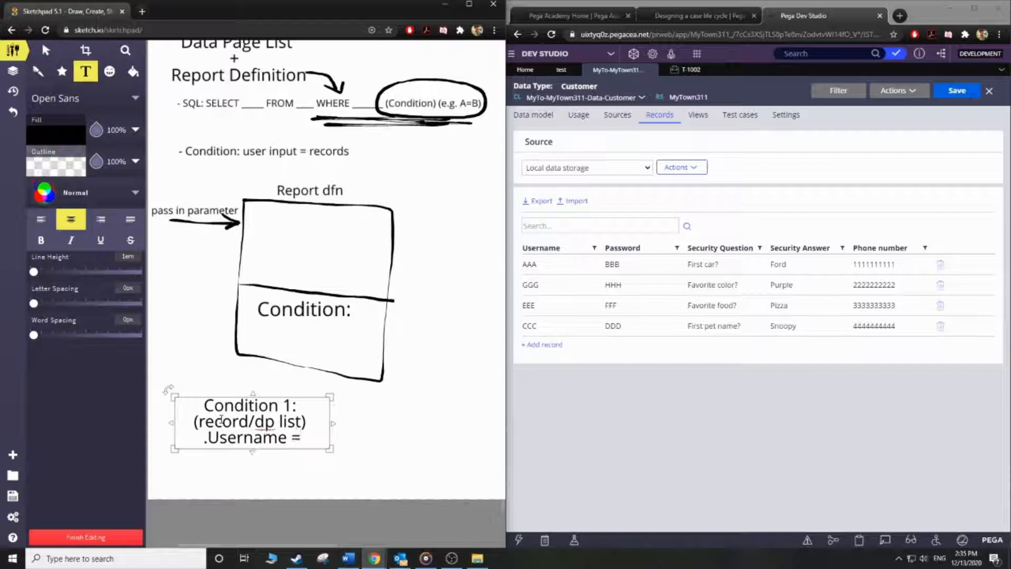
type(" (p")
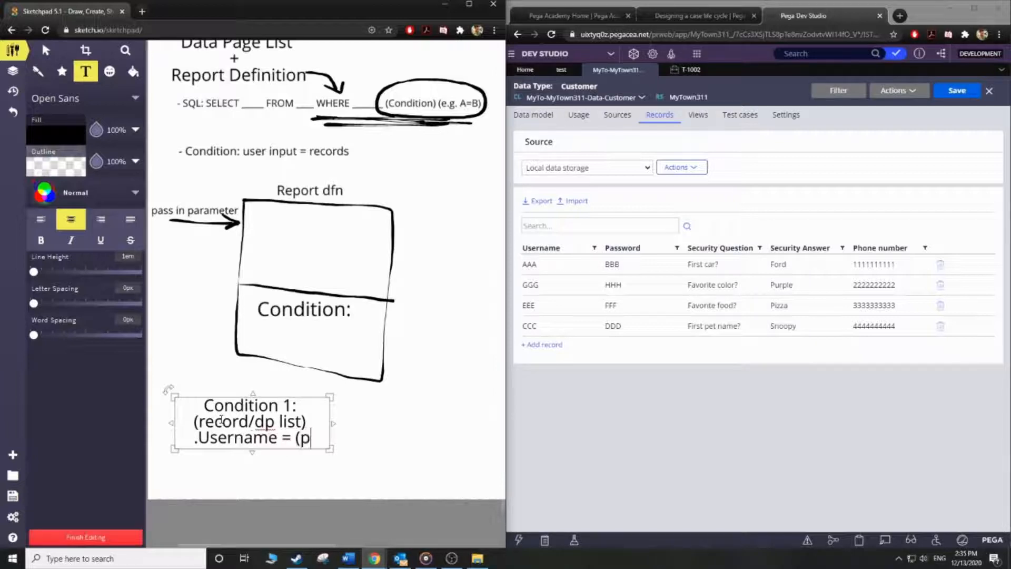
type("arameter")
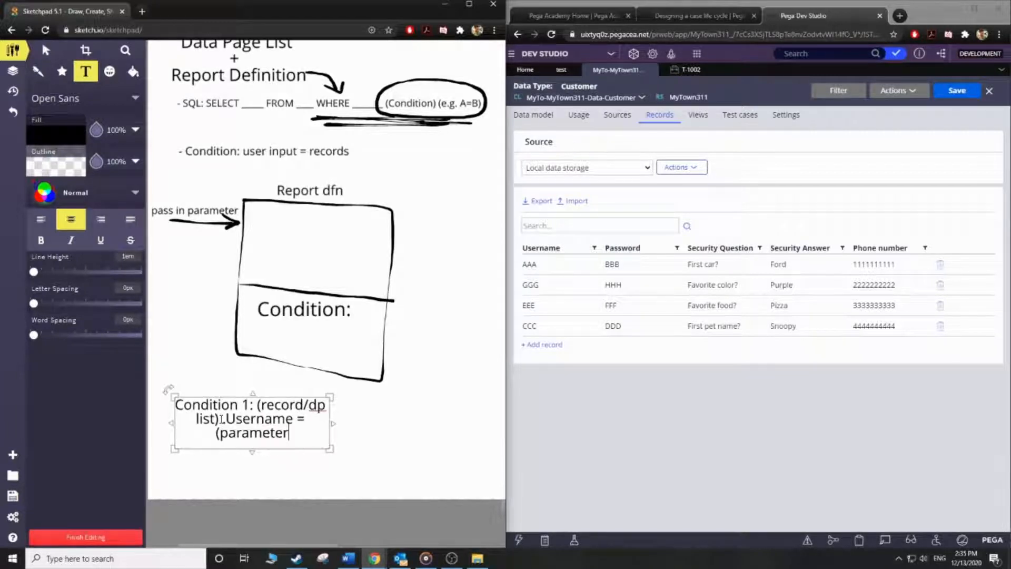
type(") .")
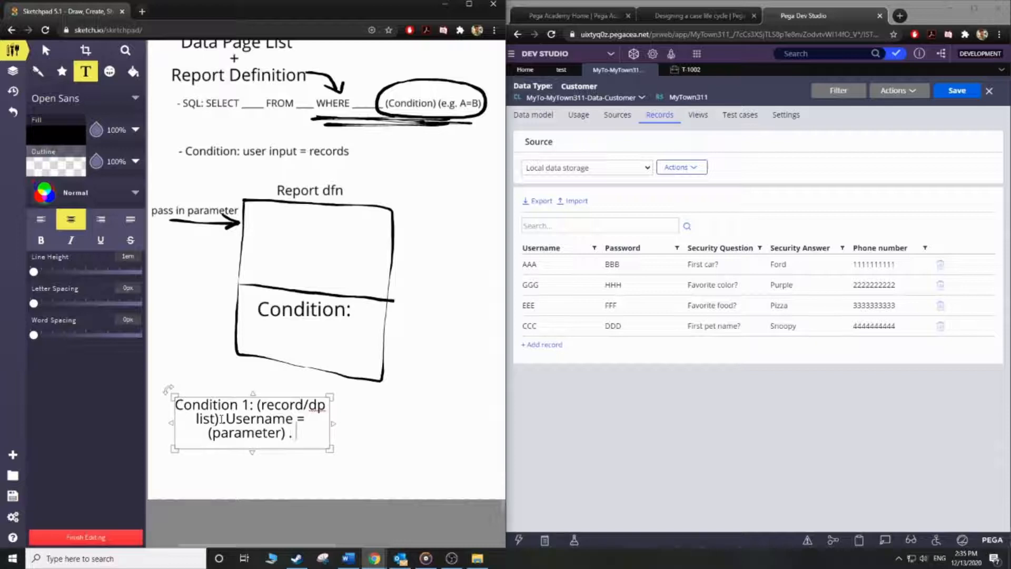
type("Username")
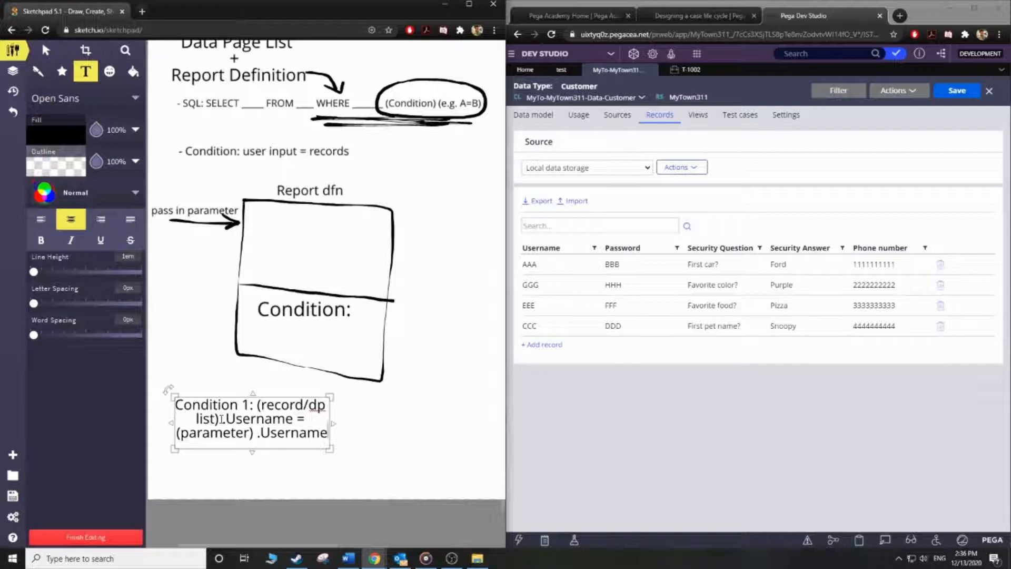
left_click_drag(330, 448, 476, 419)
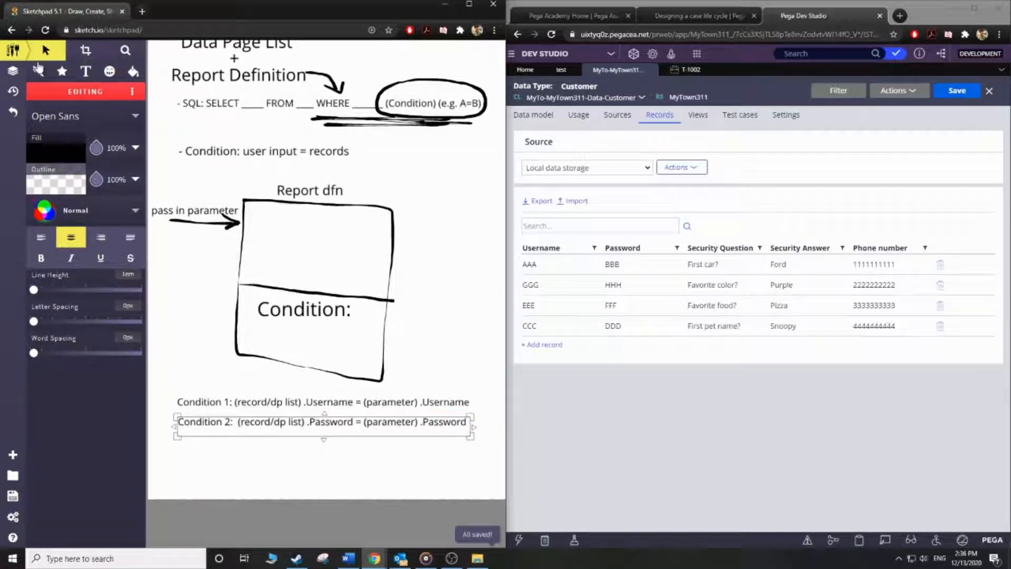
Handwrite "1 && 2" under the Condition label and draw an arrow pointing out of the box, with the label "both true" above it
left_click(38, 71)
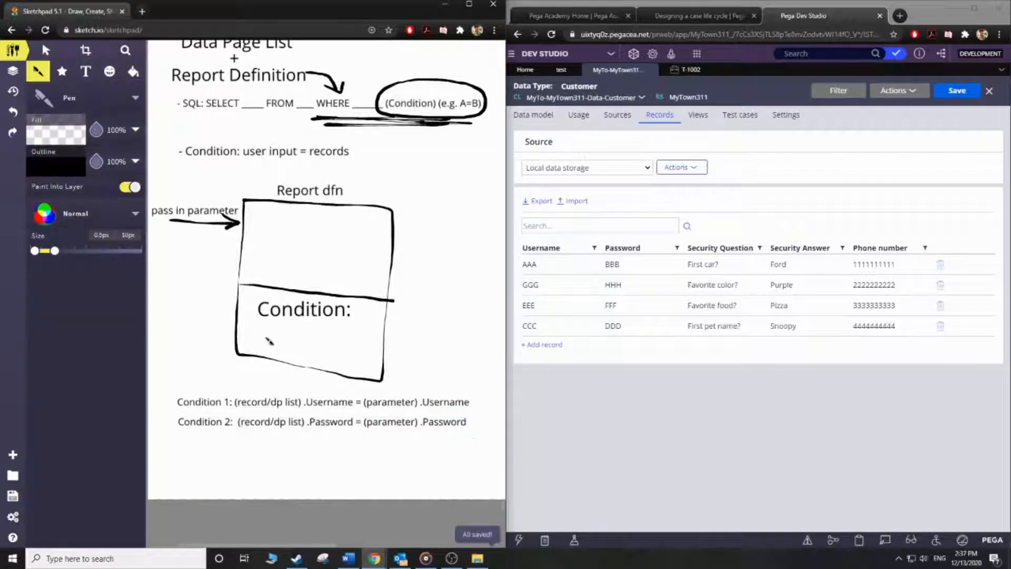
mouse_move(253, 327)
left_mouse_down()
mouse_move(266, 345)
mouse_move(270, 324)
mouse_move(298, 345)
mouse_move(300, 325)
mouse_move(324, 351)
mouse_move(345, 350)
left_mouse_up()
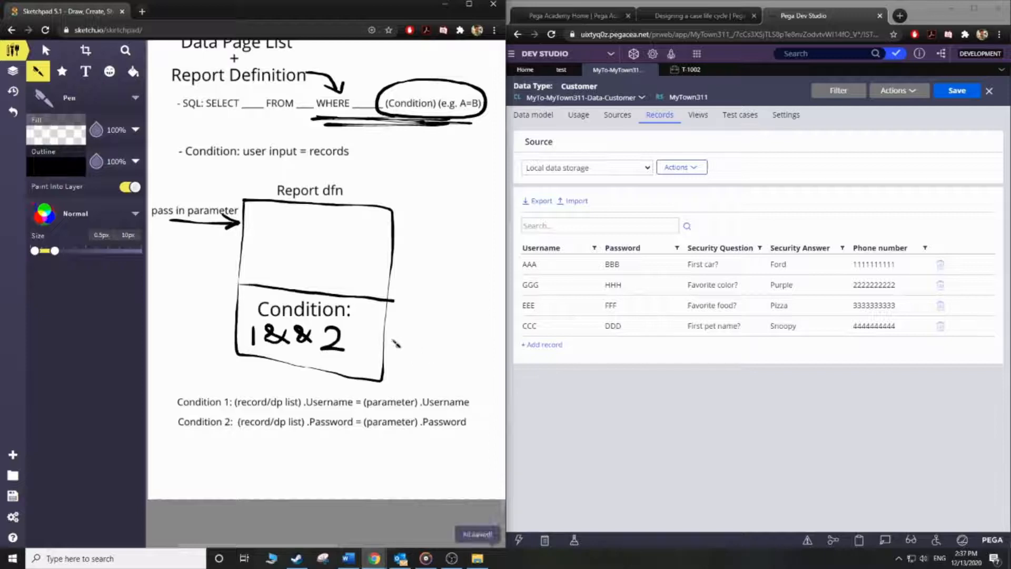
mouse_move(393, 339)
left_mouse_down()
mouse_move(428, 337)
mouse_move(416, 348)
left_mouse_up()
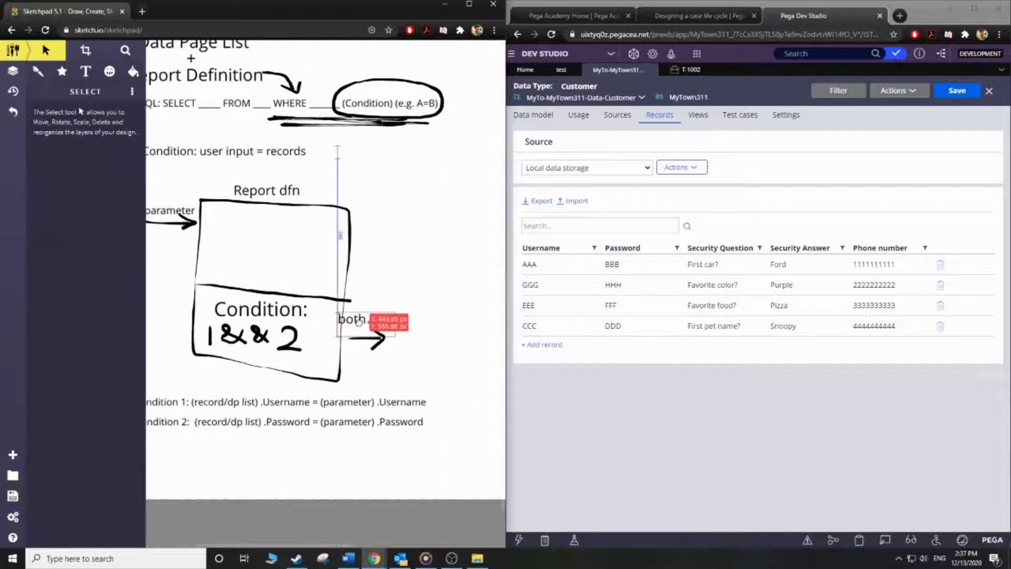
left_click_drag(358, 327, 359, 316)
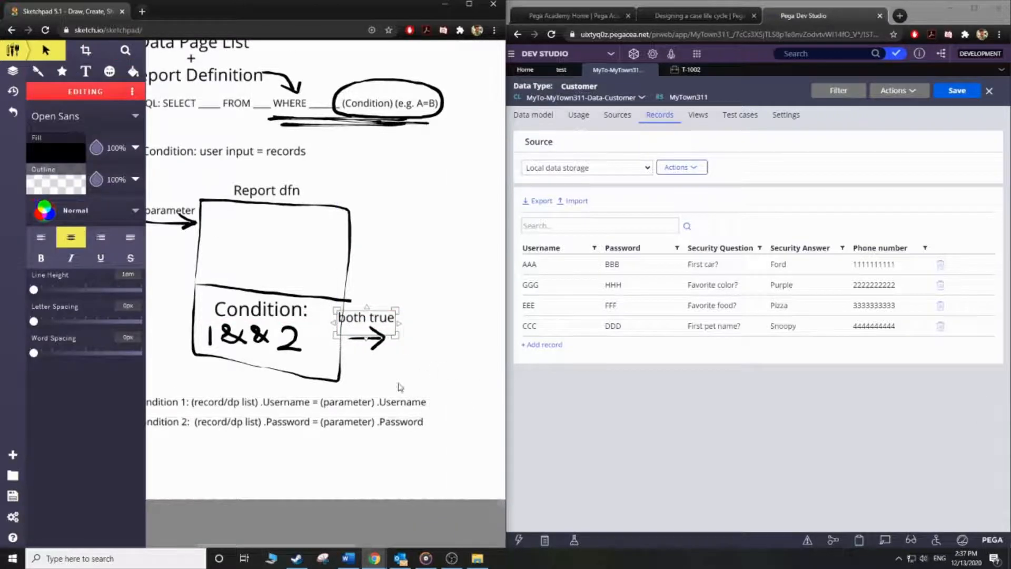
Add the text "pxResultCount != 0" beyond the "both true" arrow, shrunk to a single line at the arrow's tip
left_click(85, 71)
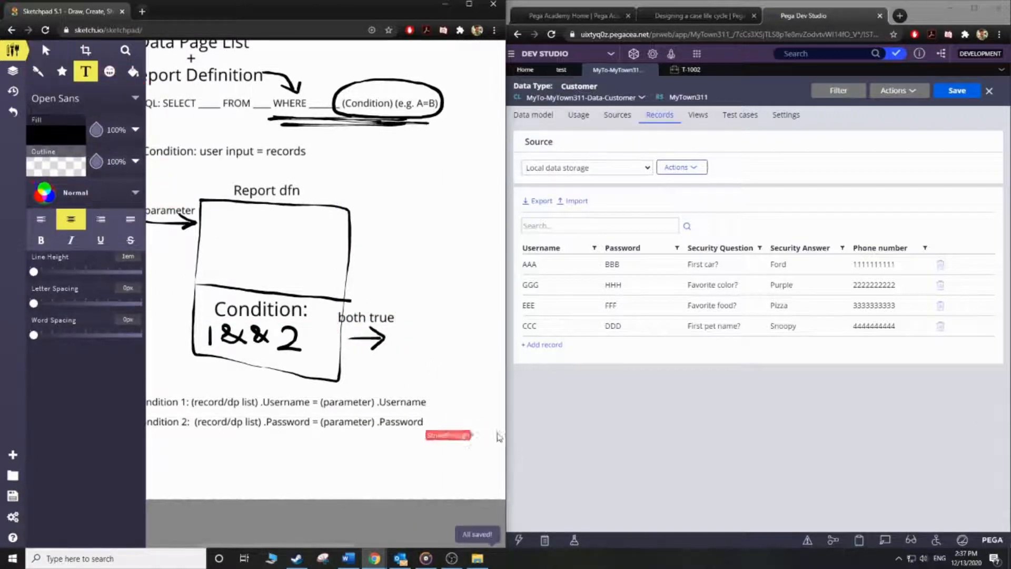
scroll(440, 345, "right", 5)
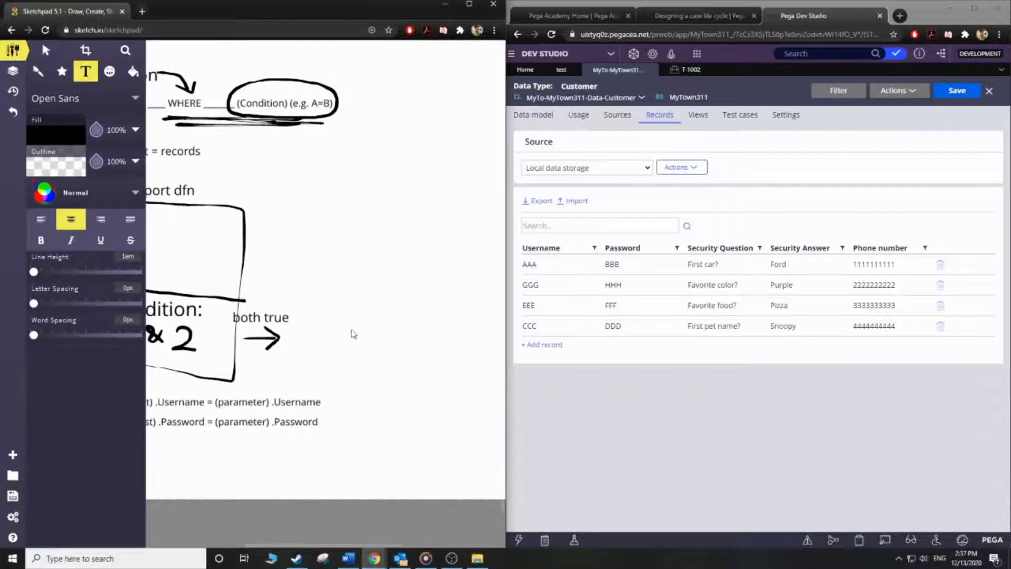
left_click(351, 337)
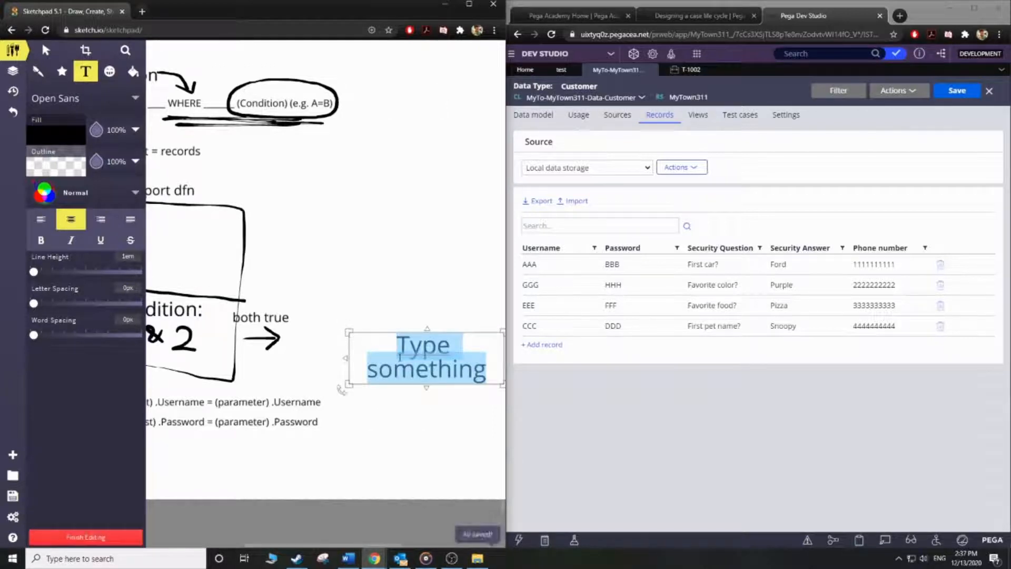
type("pxRe")
type("su")
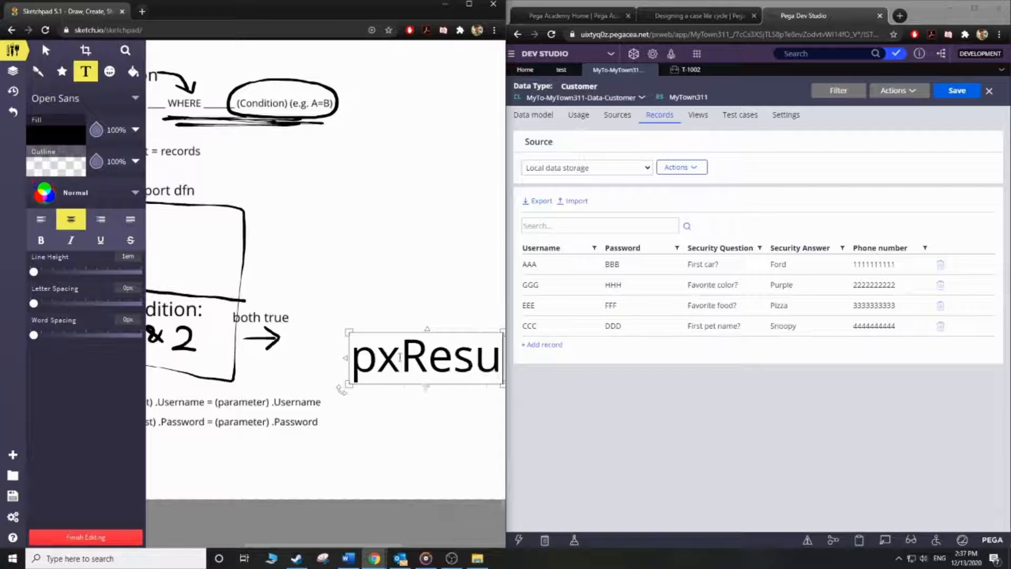
type("ltCount")
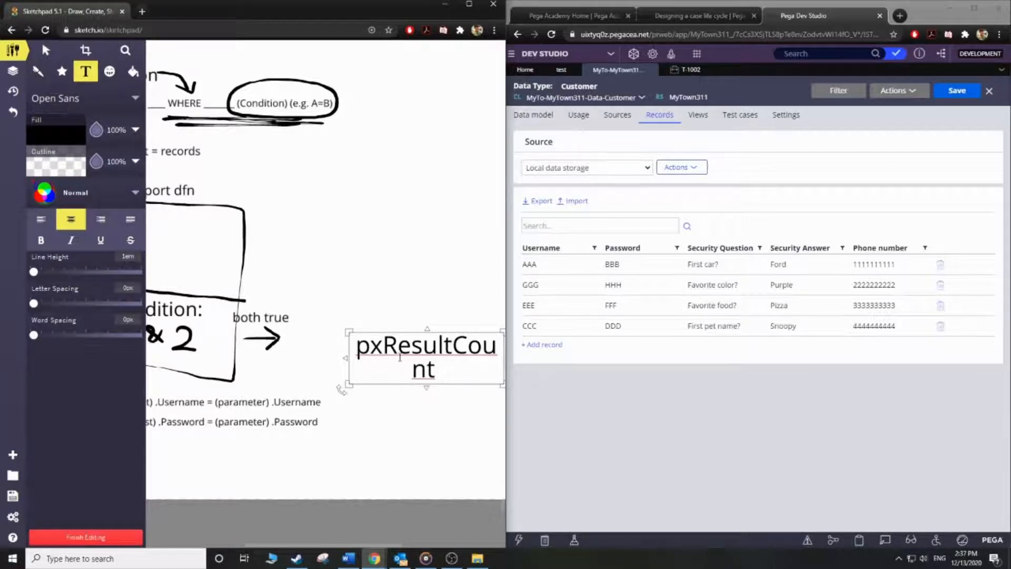
type(" != 0")
left_click_drag(349, 385, 289, 379)
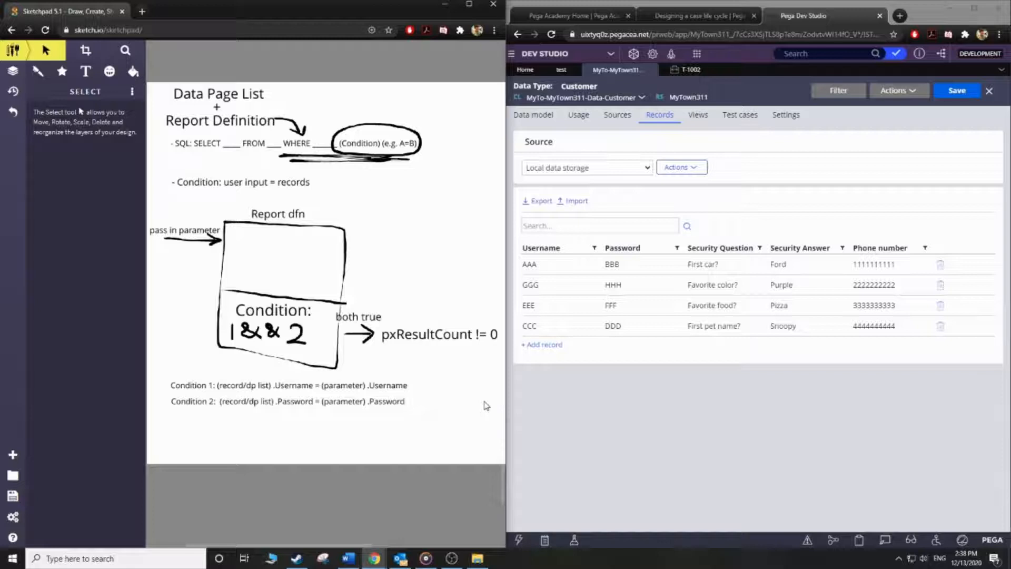
Switch to Pega Dev Studio and widen its browser window over the edge of the sketch
left_click(597, 431)
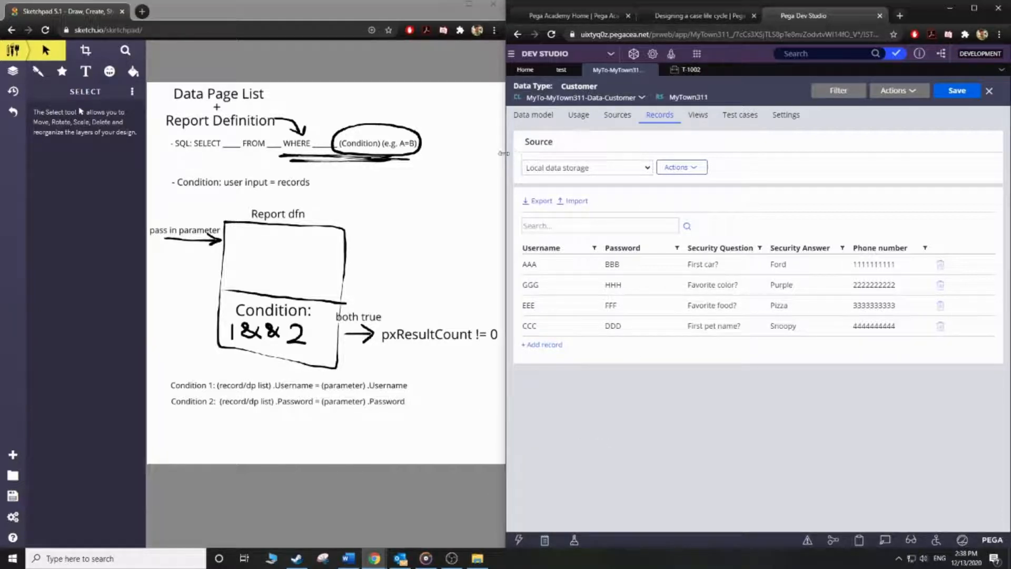
left_click_drag(504, 153, 447, 153)
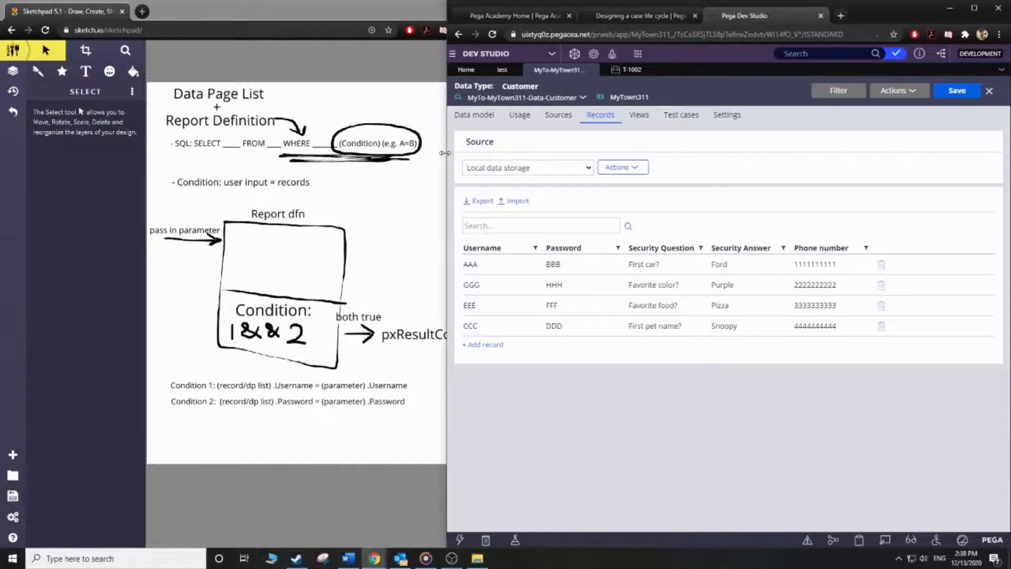
left_click_drag(447, 94, 399, 100)
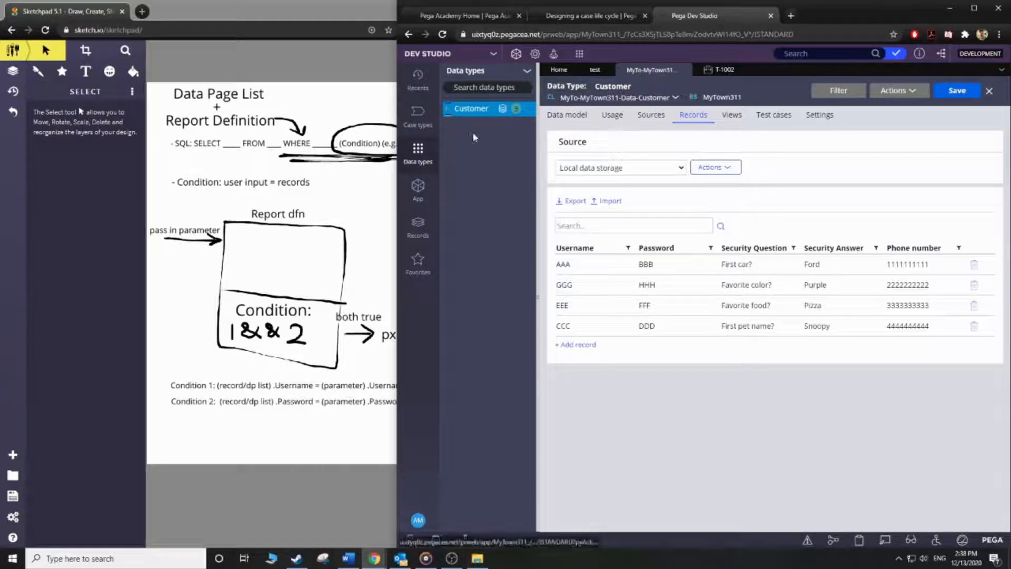
Save a copy of the Customer data type's List Customer data page, labelled "Verify Credential List", and open it
left_click(477, 109)
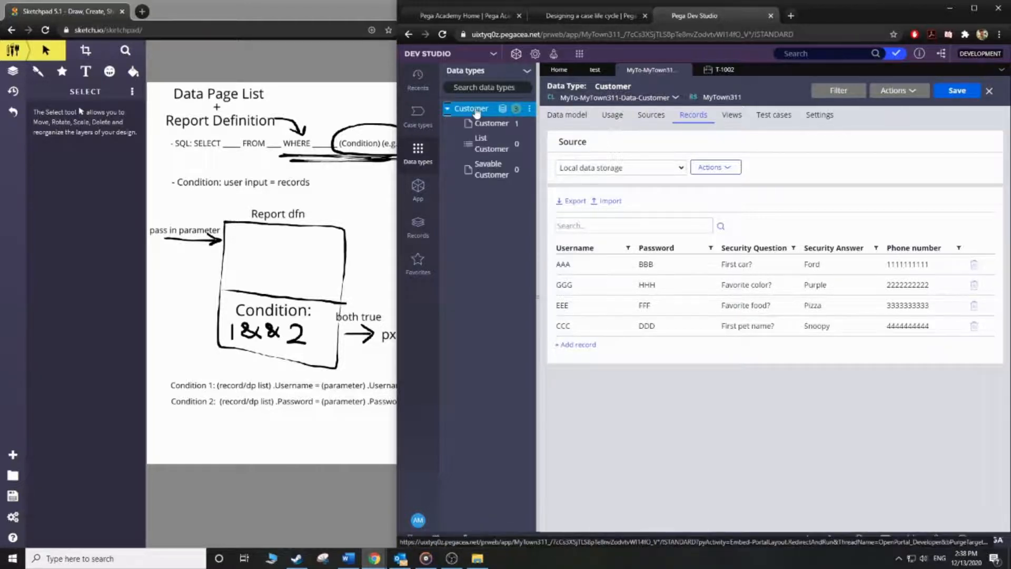
left_click(485, 143)
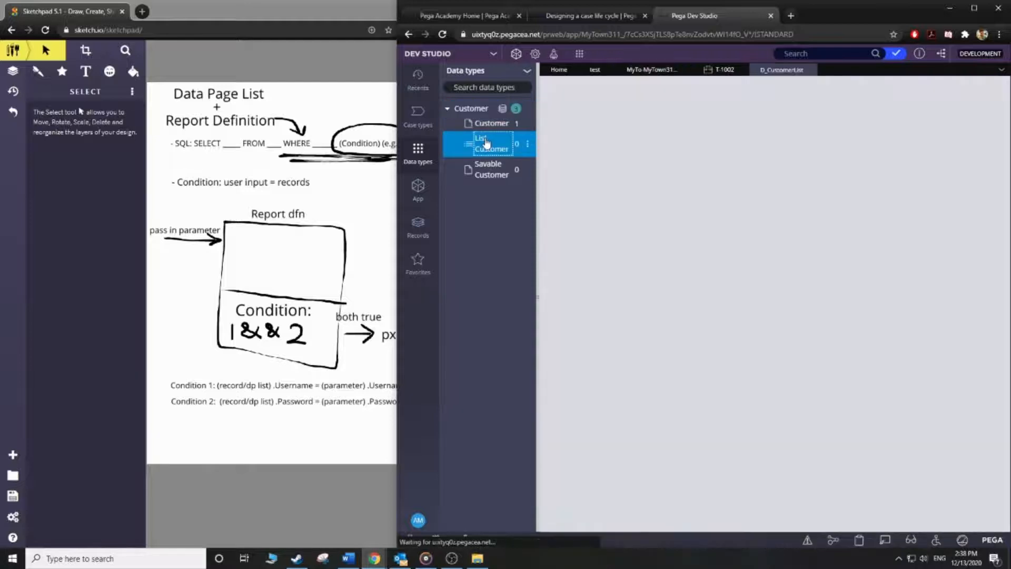
left_click(980, 90)
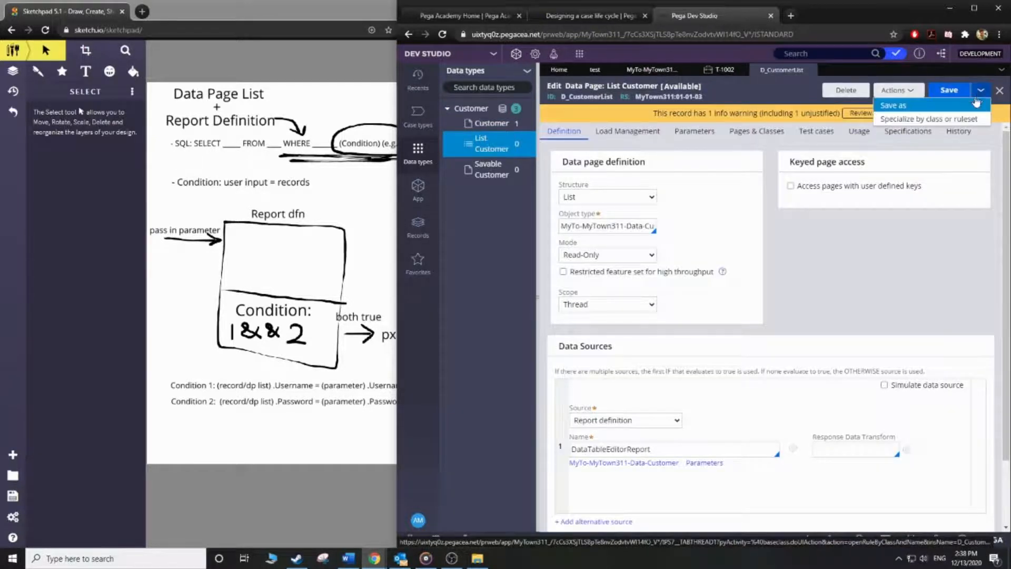
left_click(890, 108)
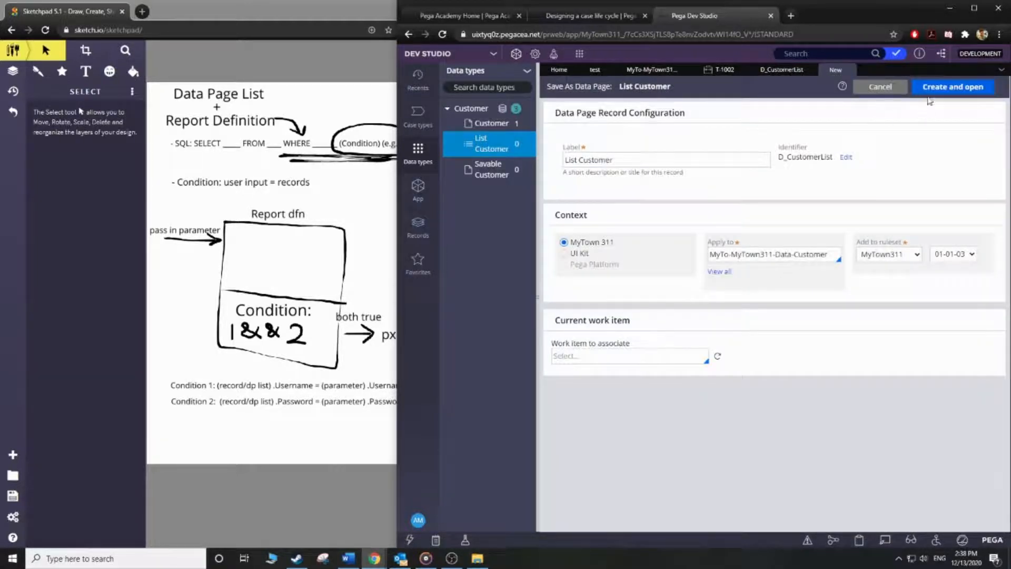
triple_click(614, 160)
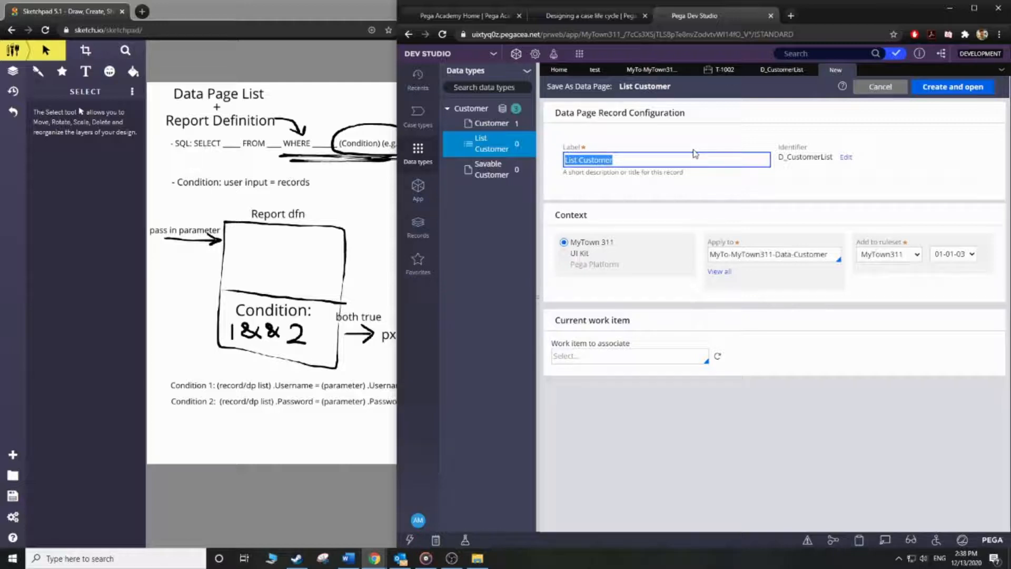
type("Me")
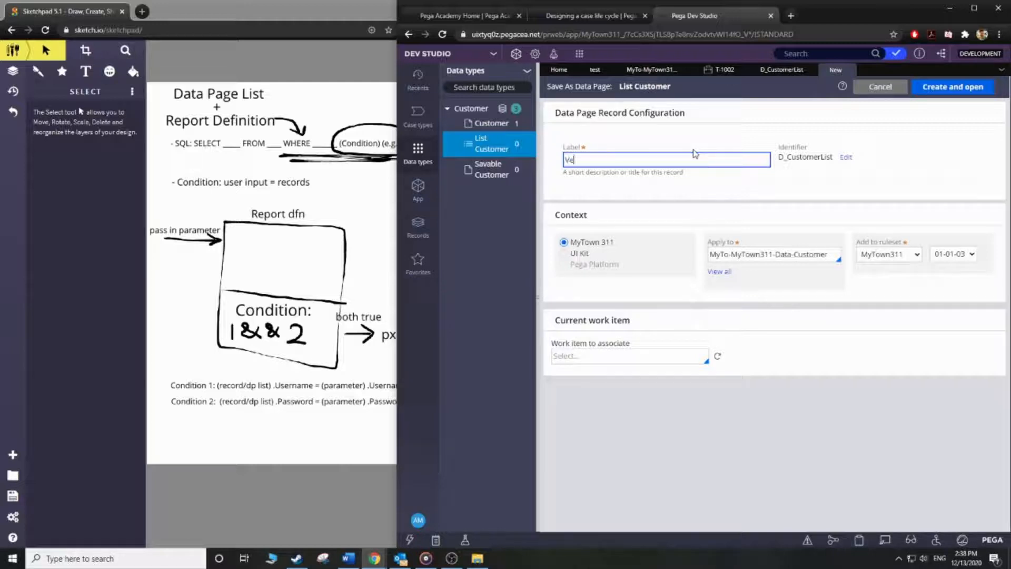
type("rify Credential")
type("List")
left_click(962, 87)
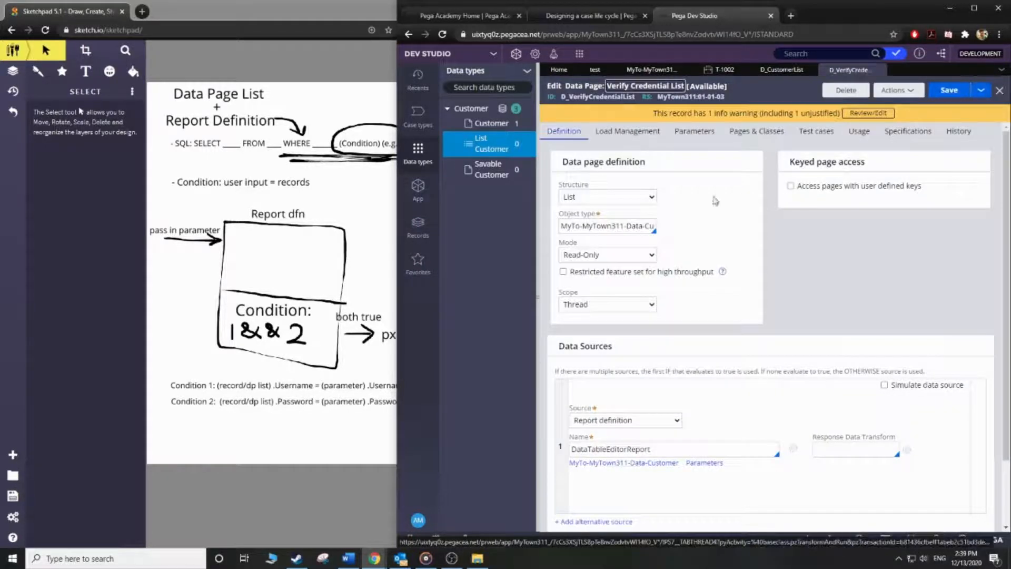
Open the DataTableEditorReport report definition that serves as the data source of the Verify Credential List data page
scroll(685, 207, "down", 2)
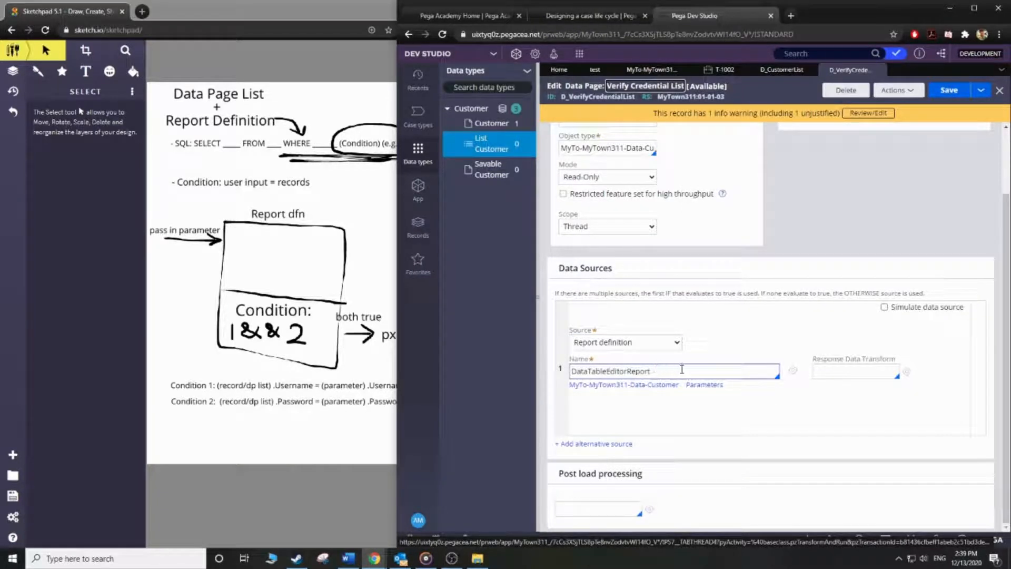
left_click(794, 371)
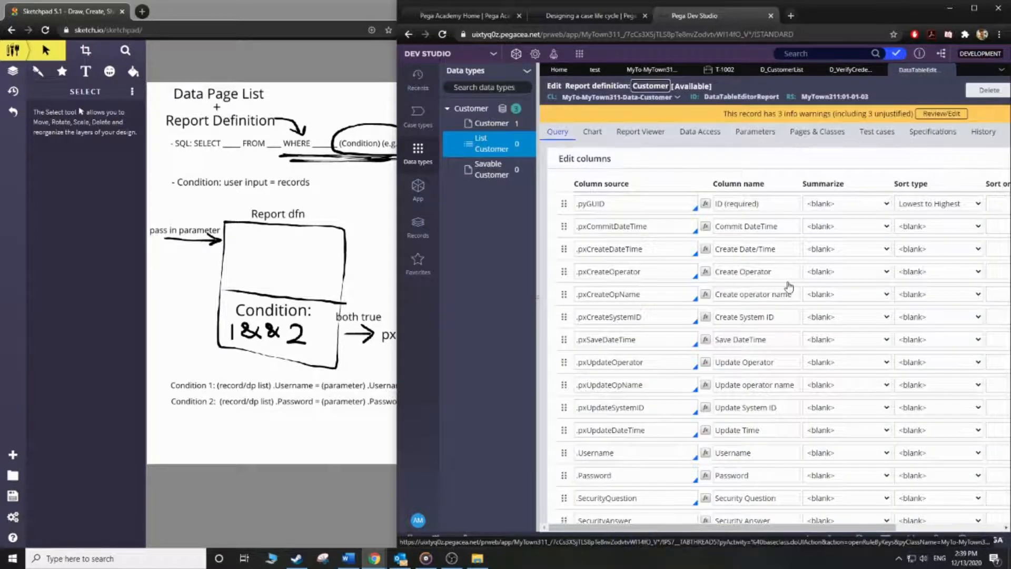
scroll(792, 276, "right", 3)
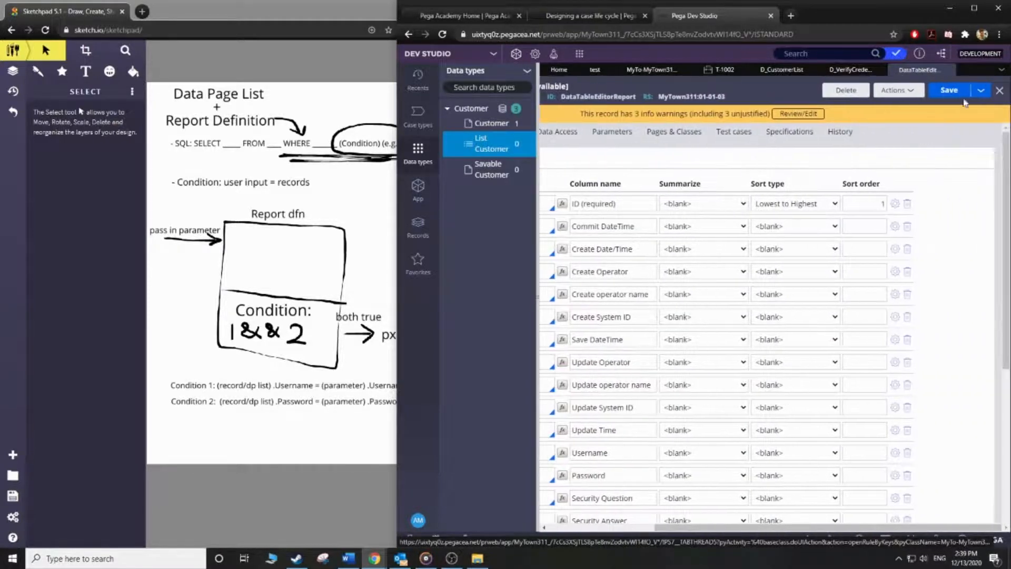
Save a copy of the DataTableEditorReport report definition labelled "Su Report Definition" and open it
left_click(980, 91)
left_click(955, 108)
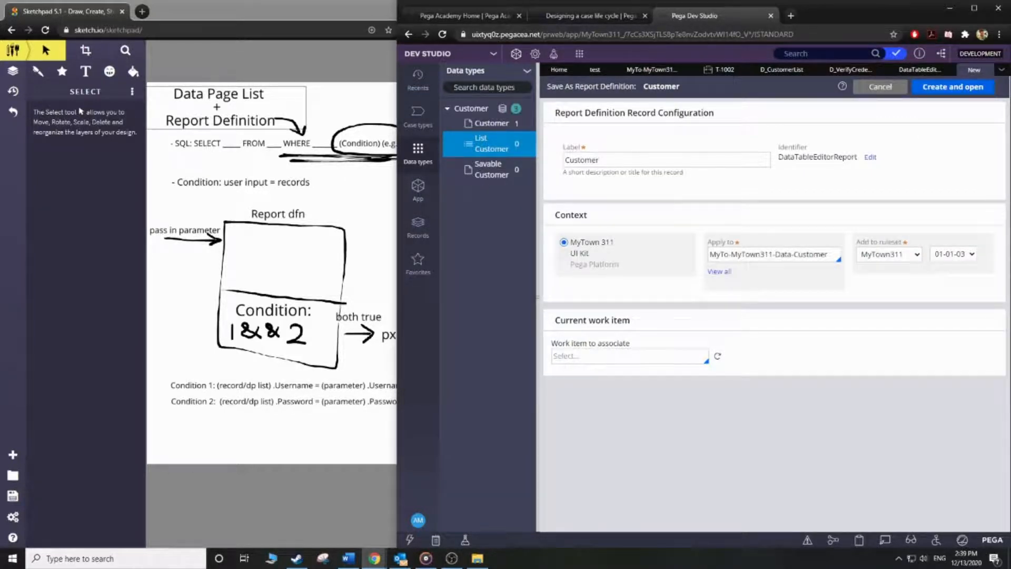
left_click(602, 159)
double_click(602, 159)
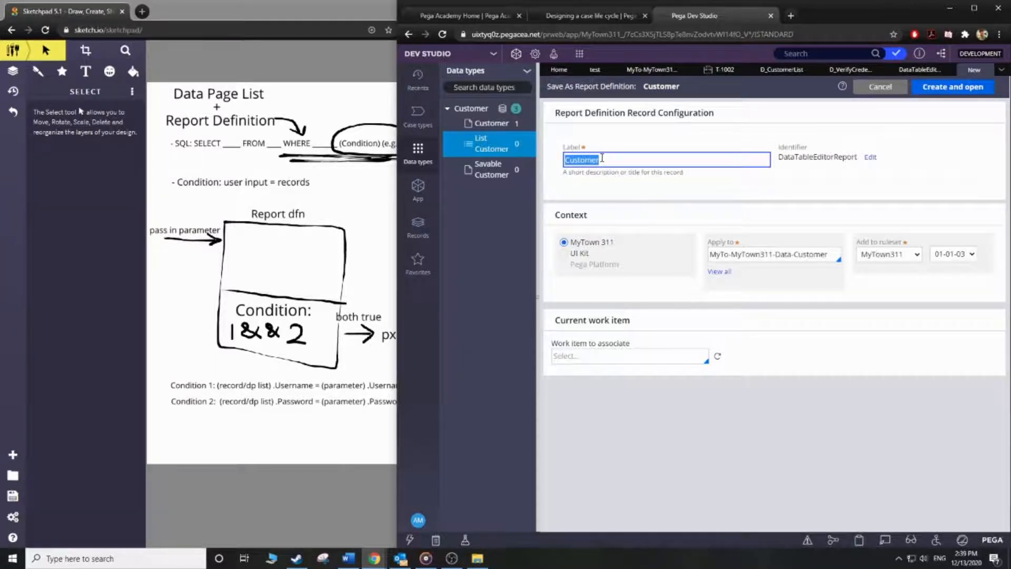
type("Su Report Definition")
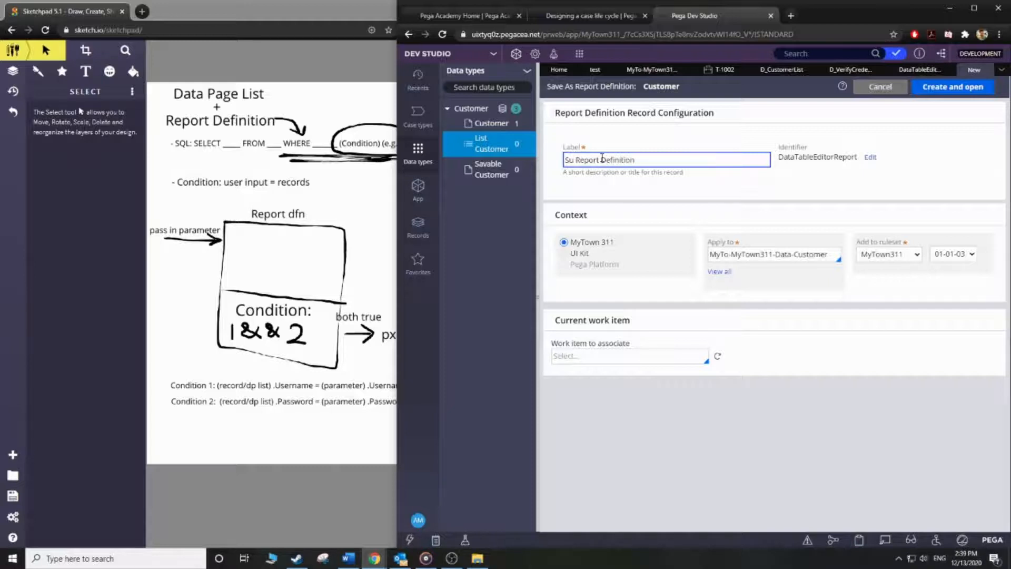
left_click(642, 137)
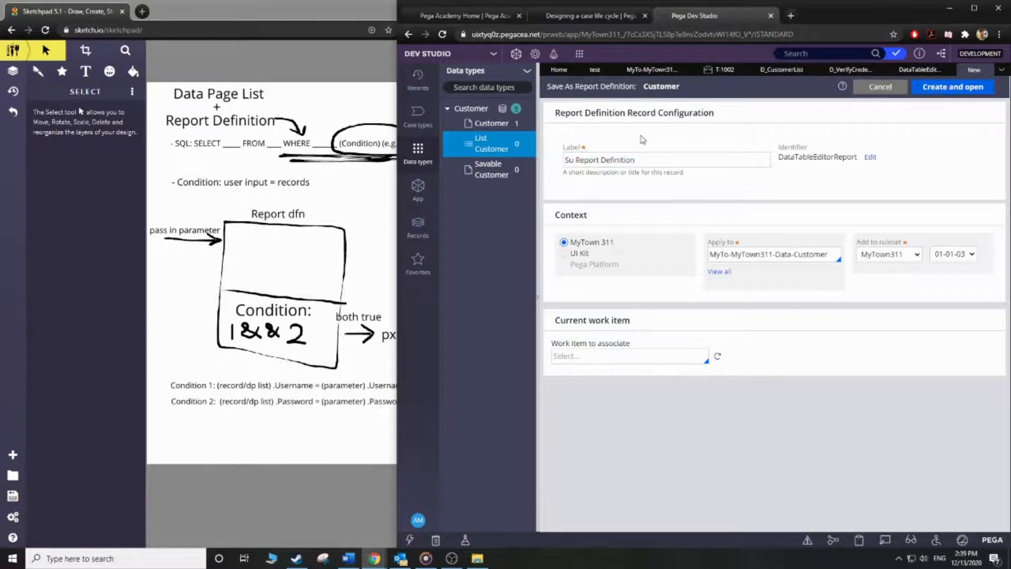
left_click(945, 90)
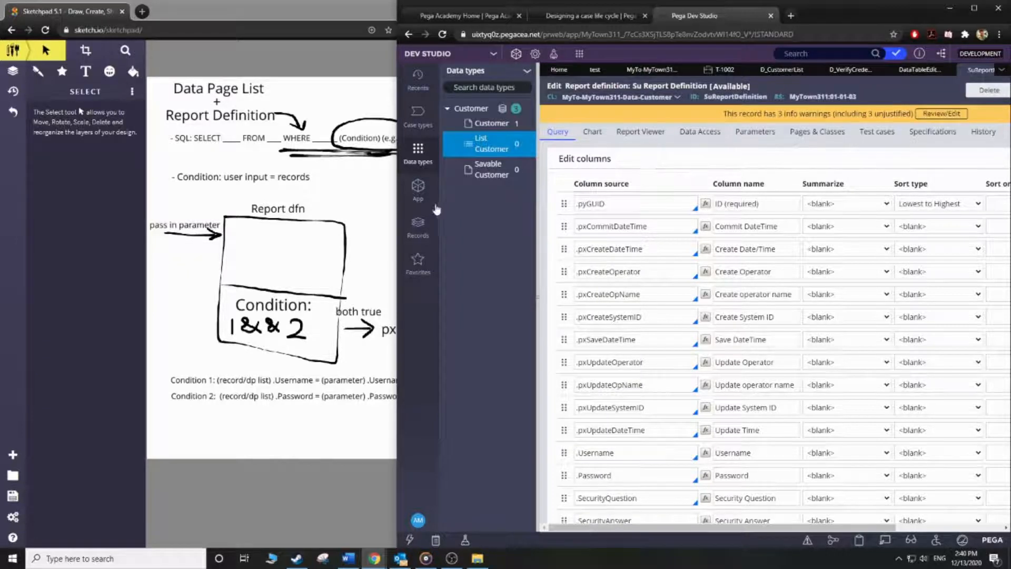
Review the WHERE condition in the sketch alongside the empty filter row of Su Report Definition
left_click(372, 205)
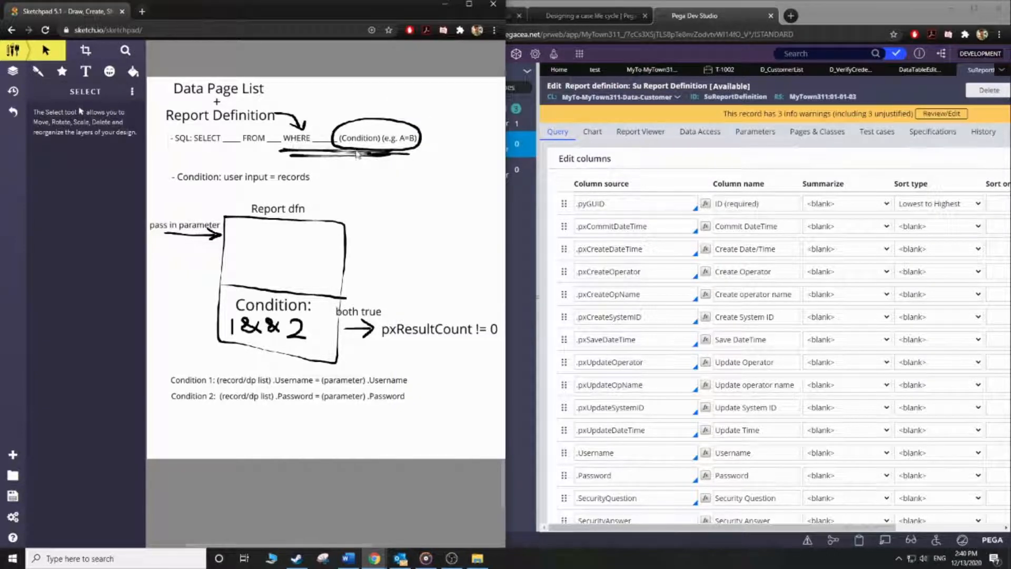
left_click(714, 166)
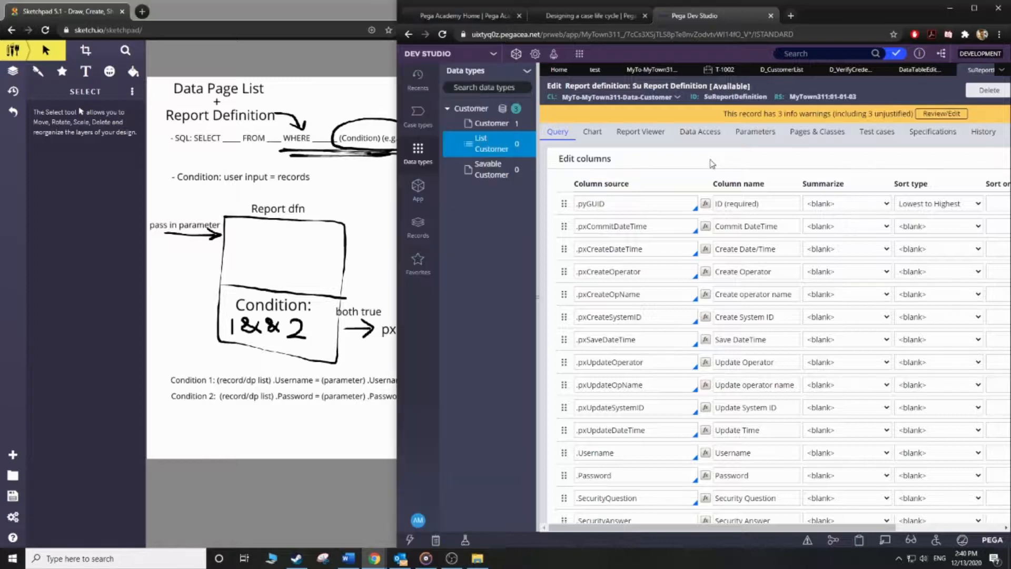
scroll(711, 164, "down", 5)
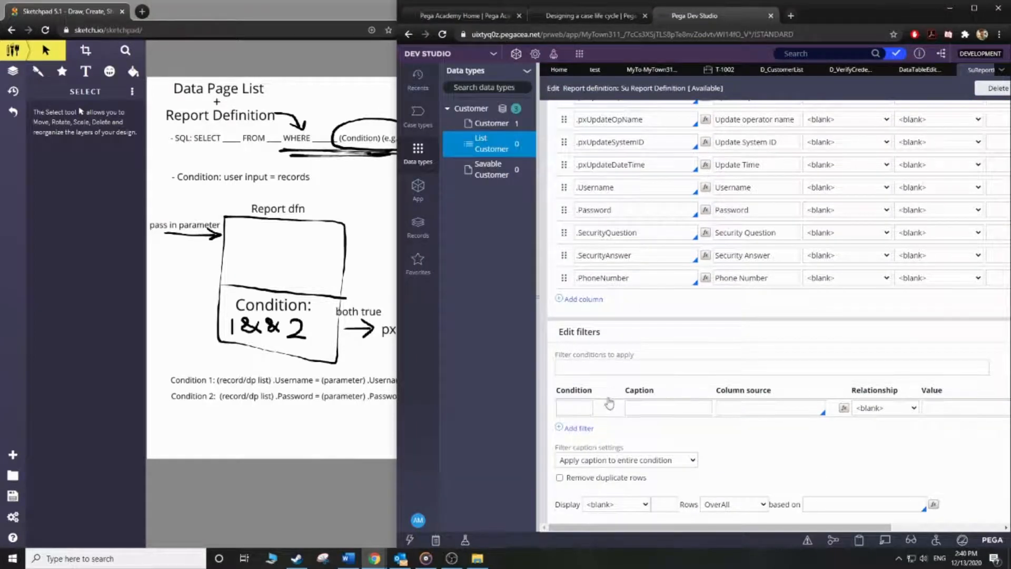
left_click(659, 408)
left_click(732, 404)
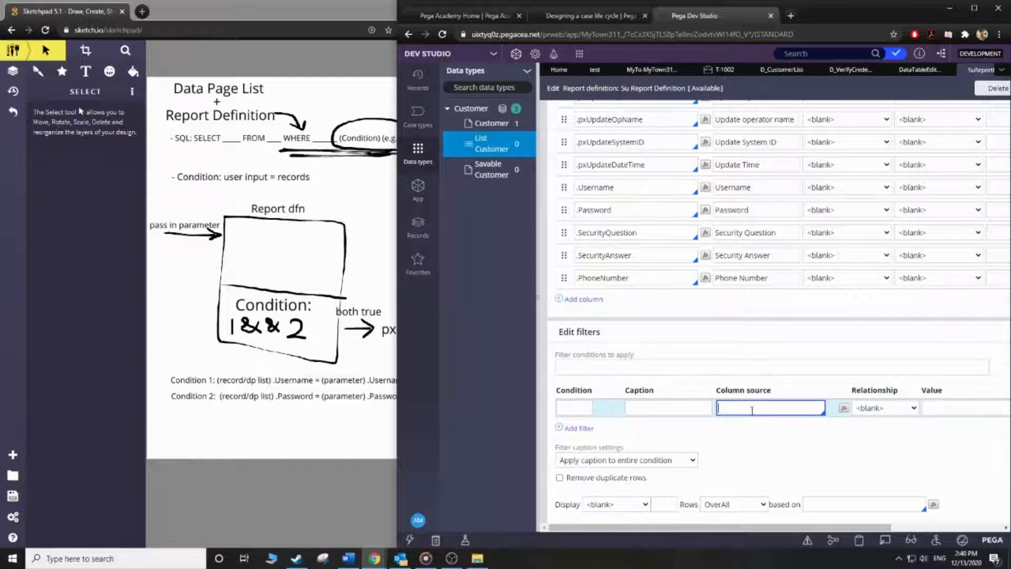
Try adding a field named "User name2" to the Customer data type's data model
left_click(653, 70)
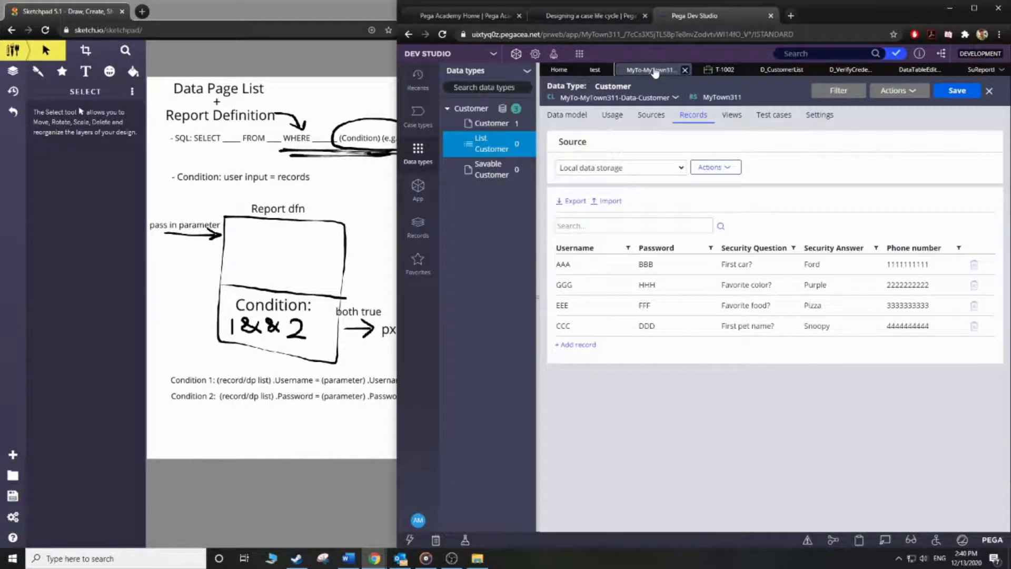
left_click(573, 116)
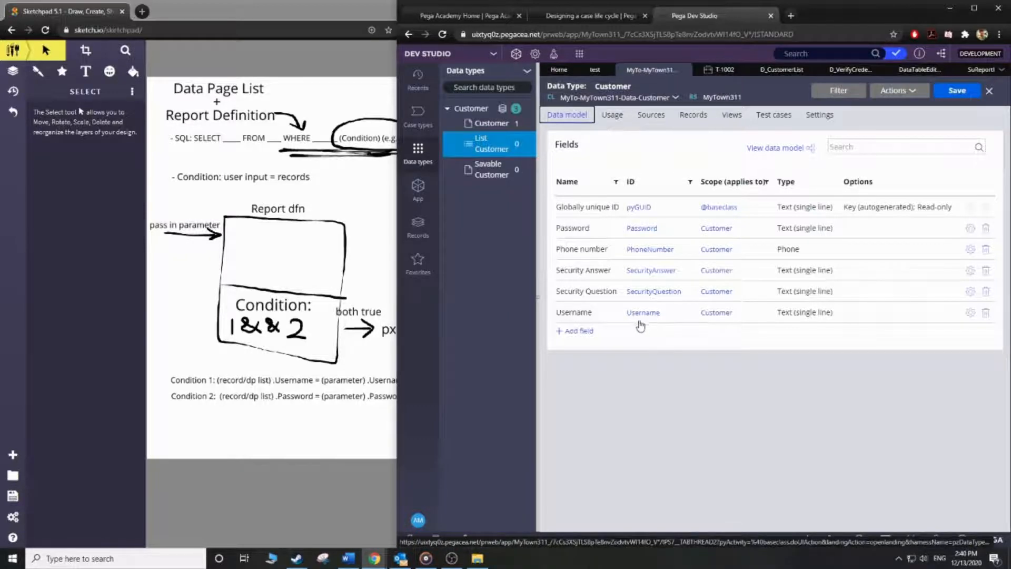
left_click(579, 330)
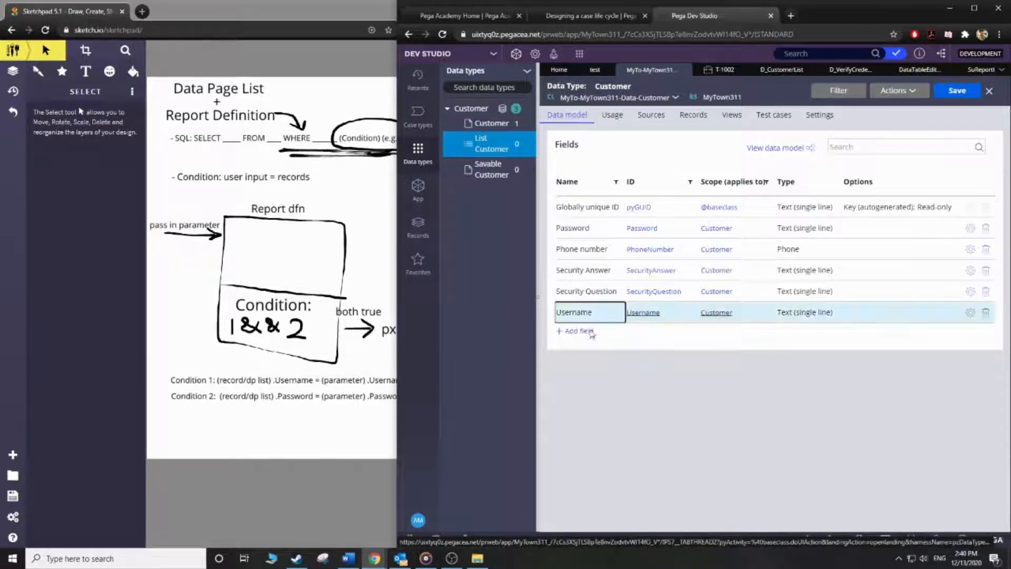
type("User")
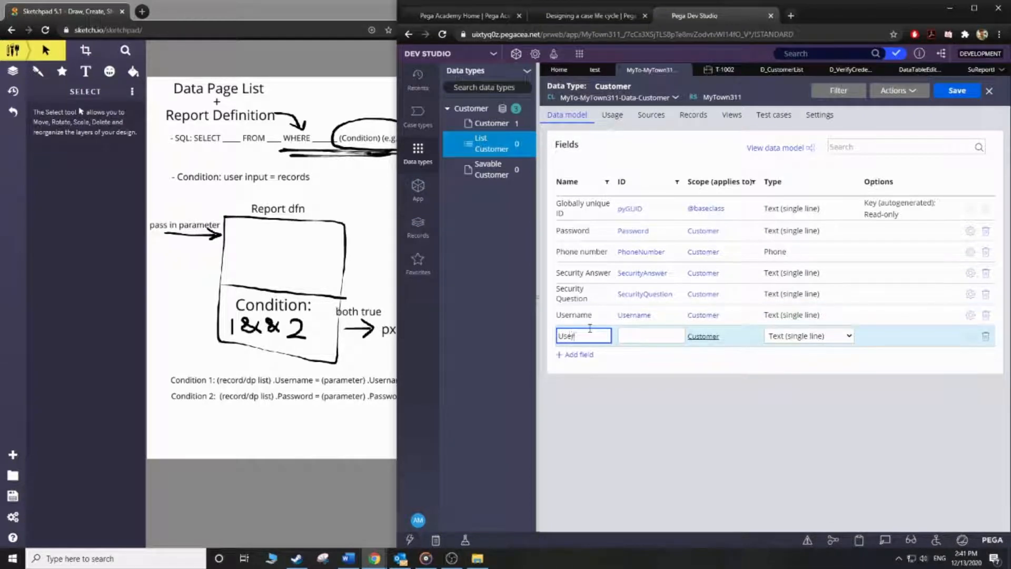
type(" name2")
left_click(640, 361)
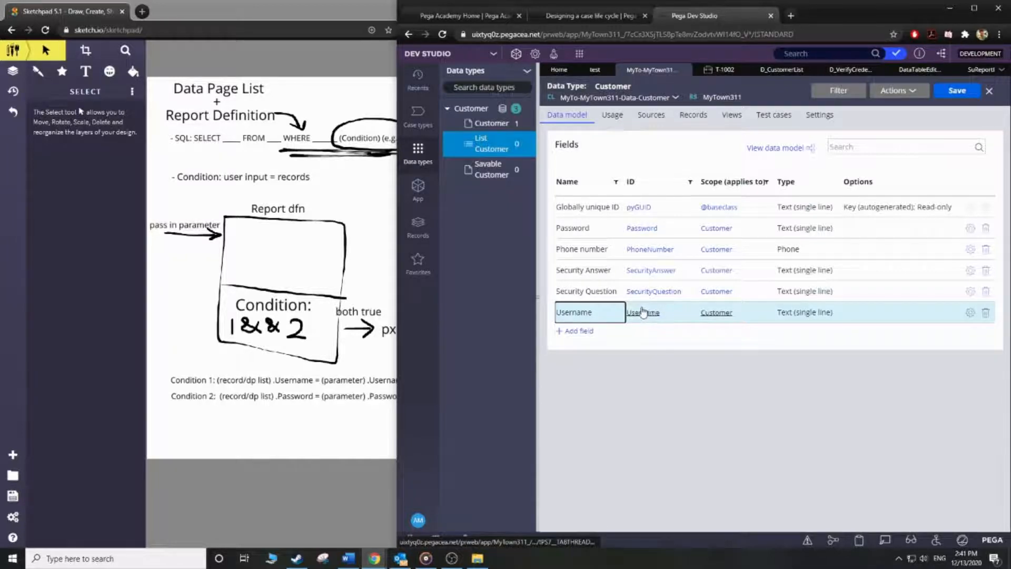
Set the filter in Su Report Definition to the column source .Username with the relationship Is equal
left_click(978, 74)
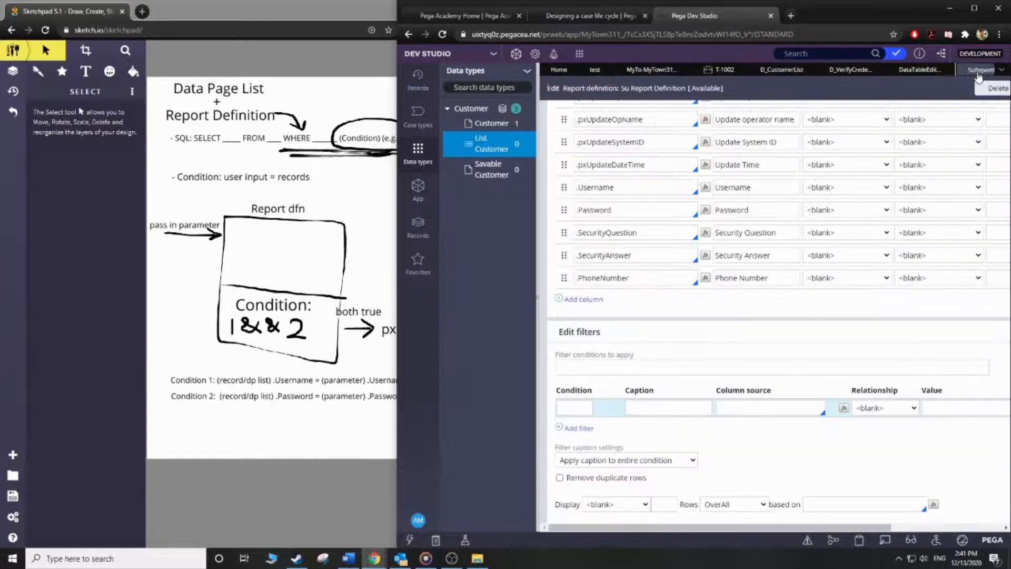
left_click(730, 403)
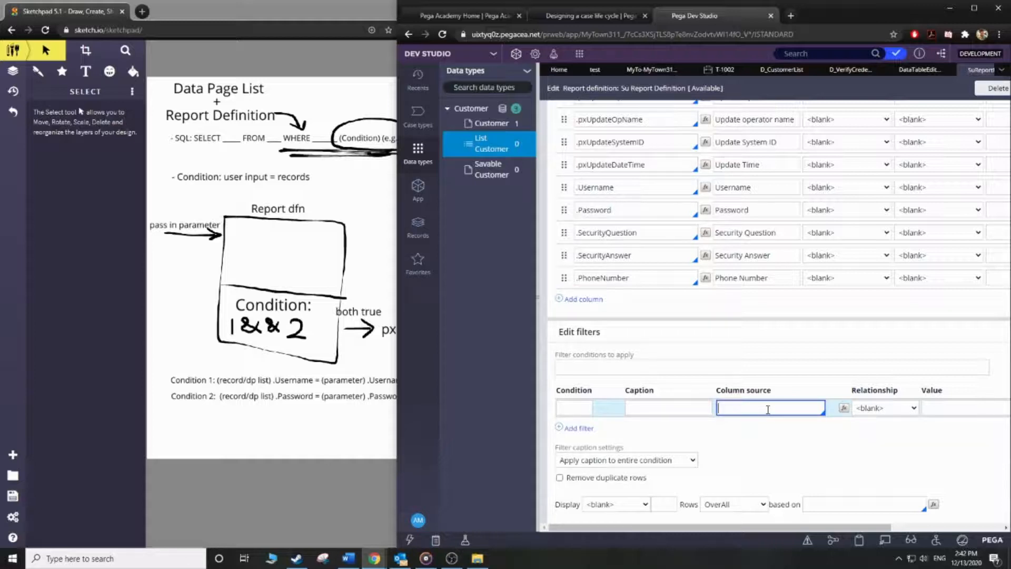
type(".")
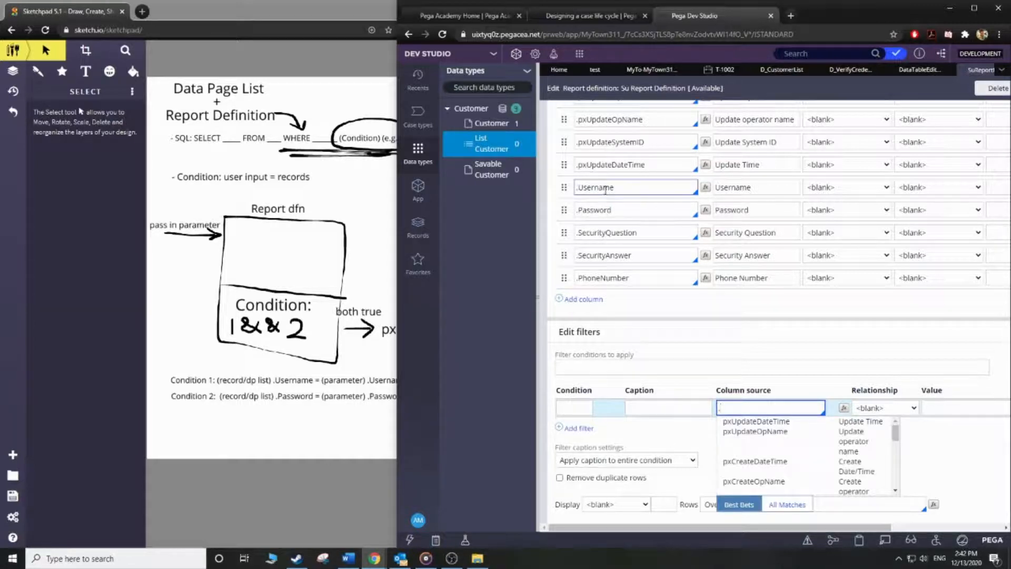
type("Username")
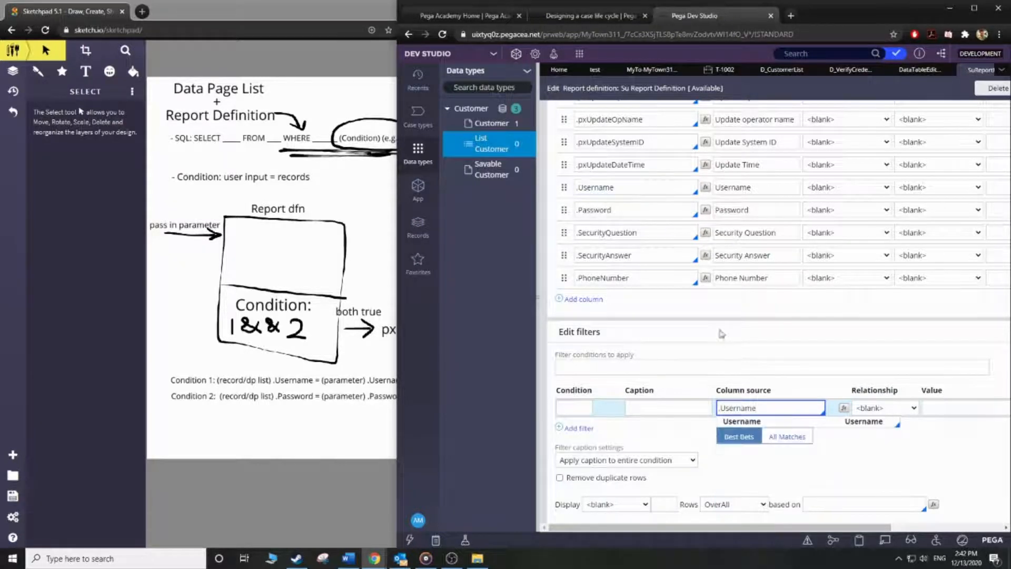
left_click(796, 421)
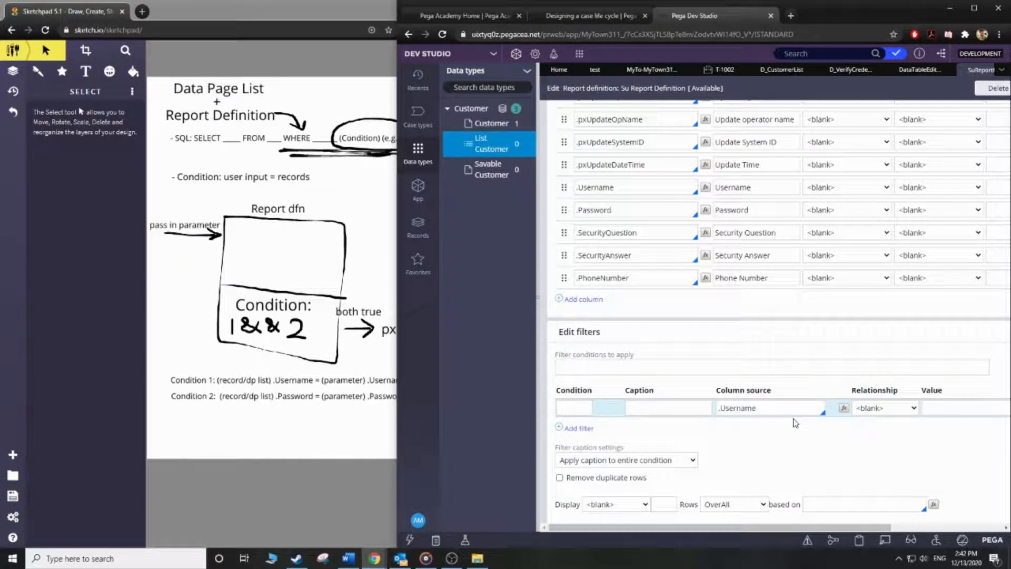
left_click(930, 408)
scroll(898, 444, "right", 1)
scroll(899, 444, "right", 1)
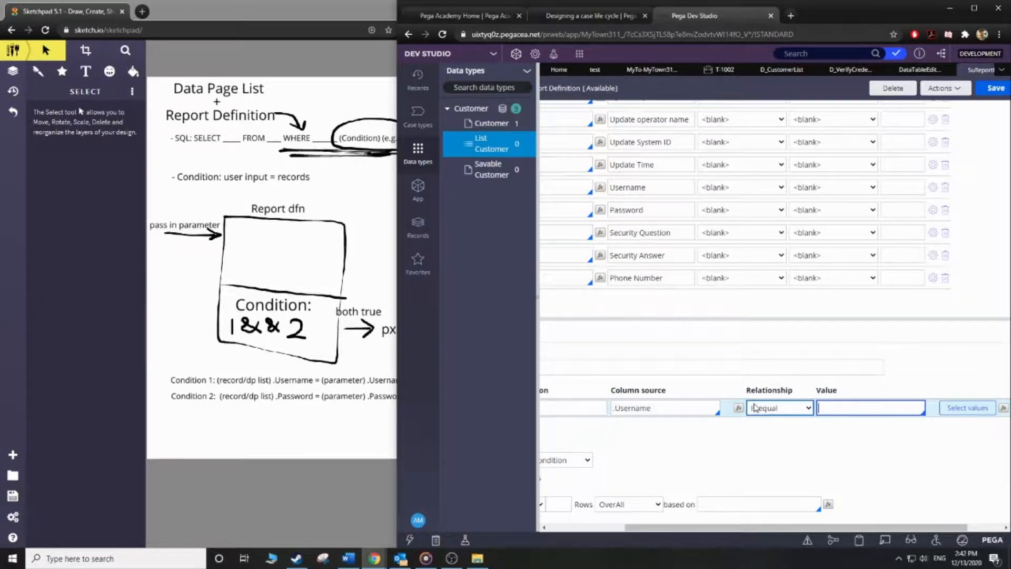
Define a report definition parameter named Username with the data type Text
scroll(757, 408, "left", 2)
scroll(763, 379, "up", 10)
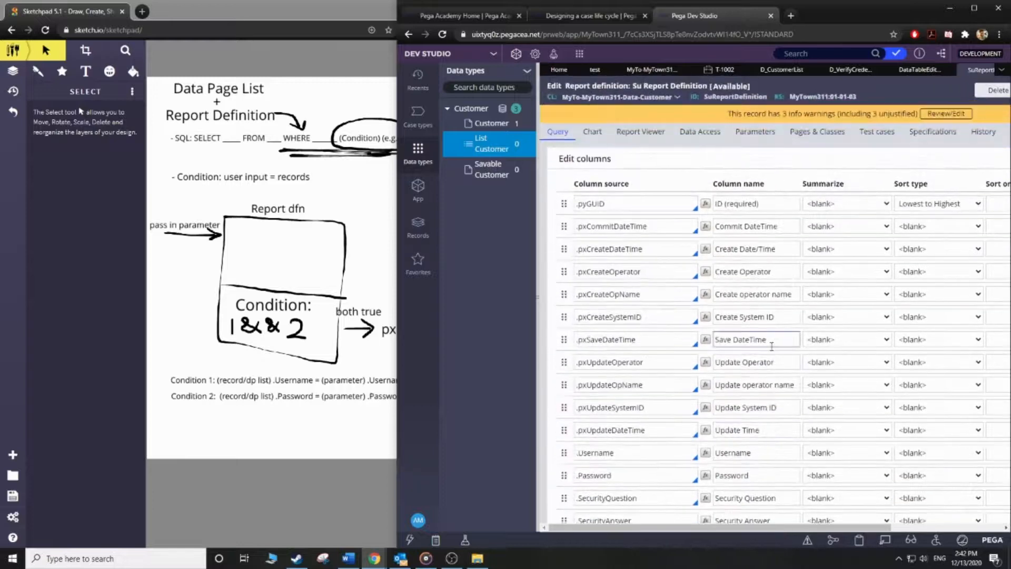
left_click(755, 149)
left_click(606, 218)
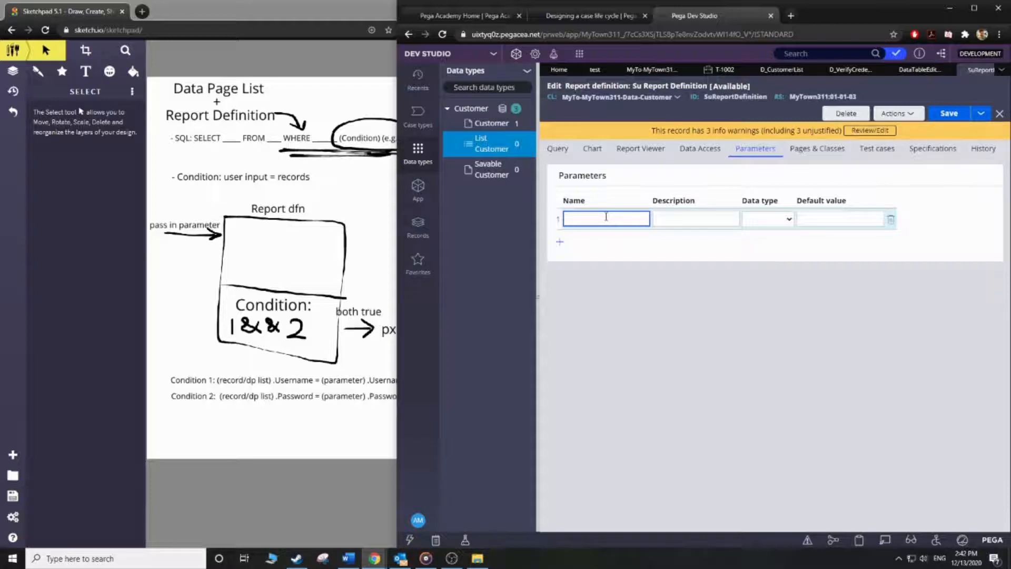
type("Username")
left_click(769, 219)
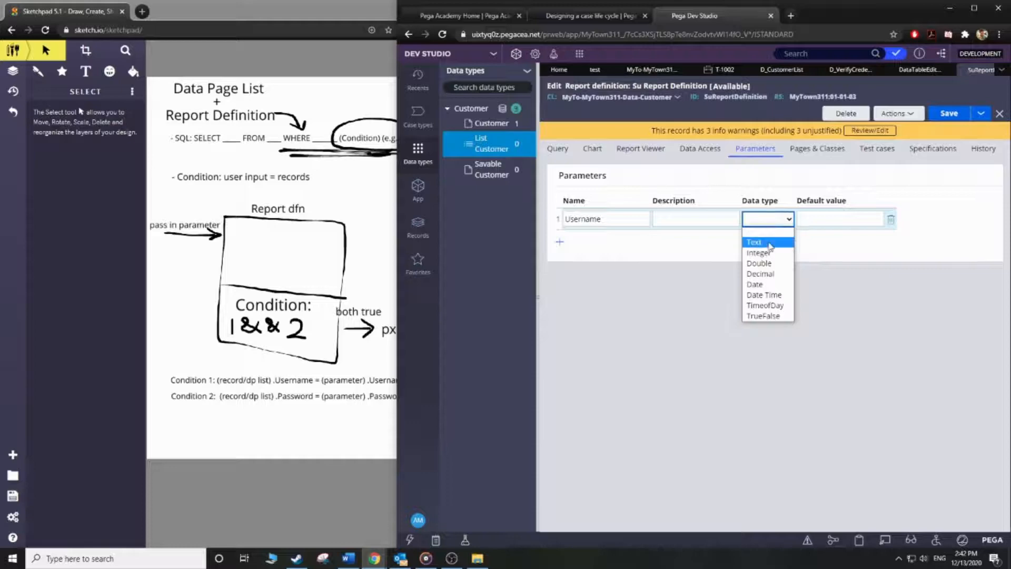
left_click(771, 245)
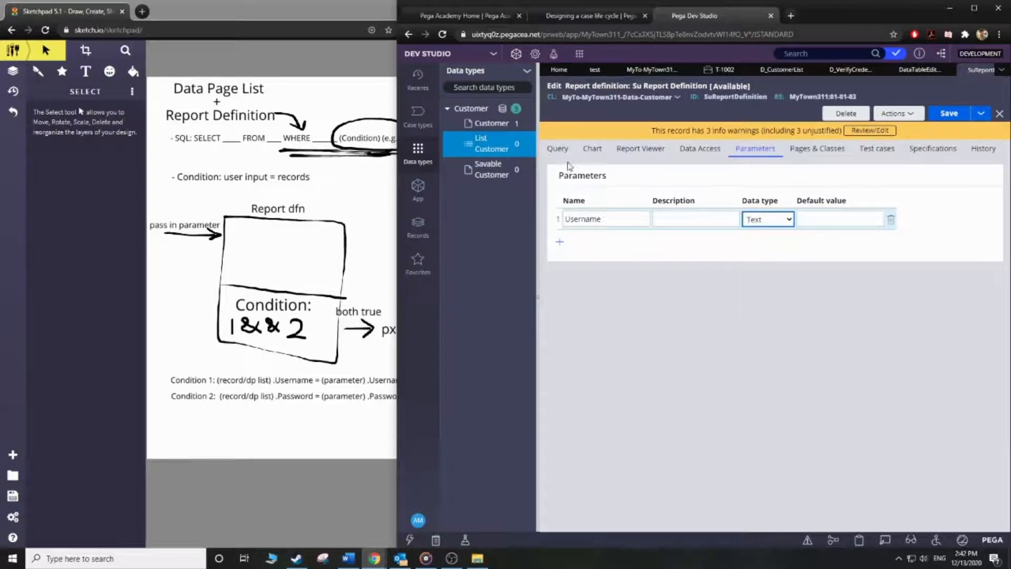
Set the value of the .Username filter condition to Param.Username
left_click(557, 148)
scroll(890, 370, "down", 5)
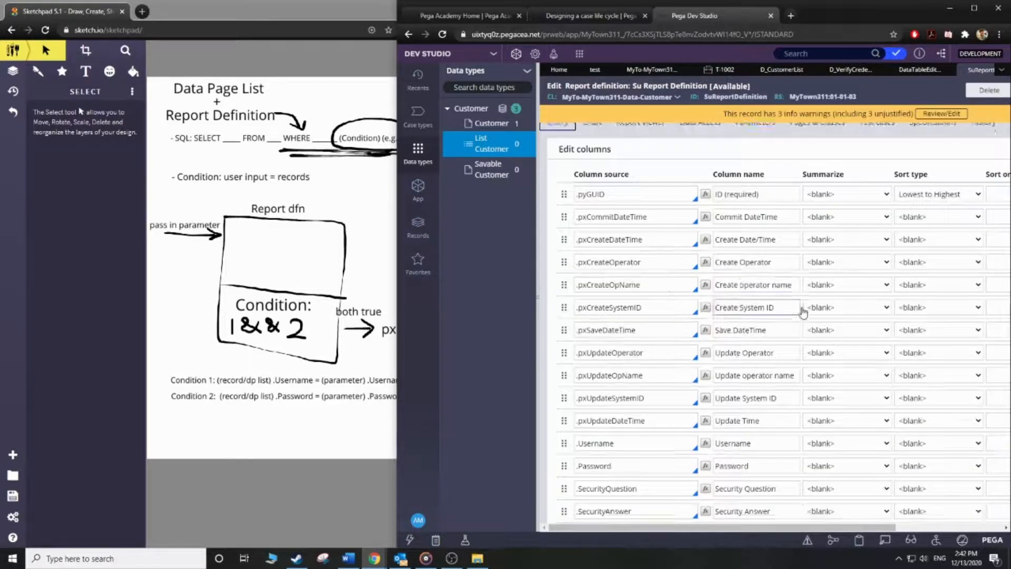
left_click(974, 409)
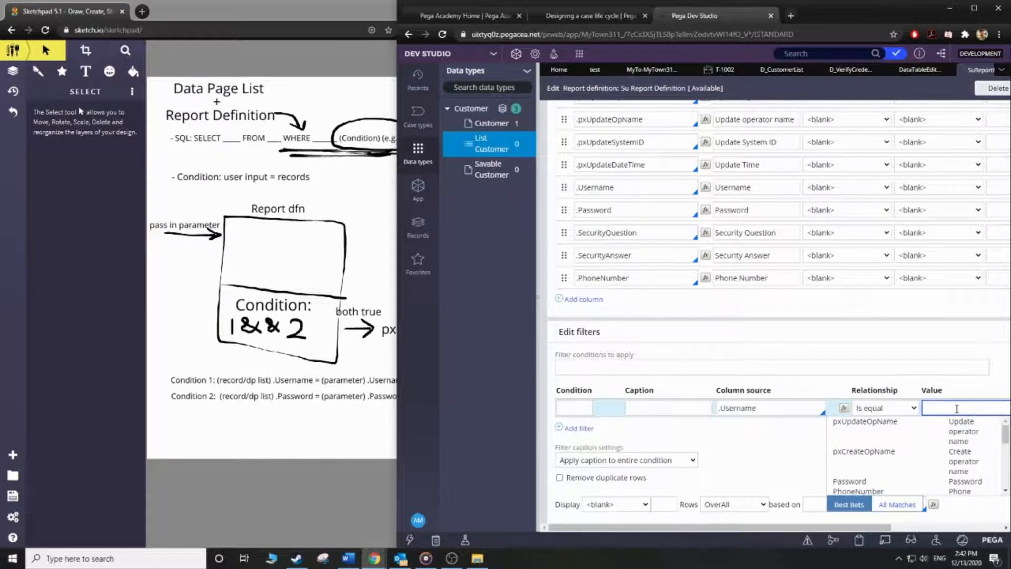
type("param")
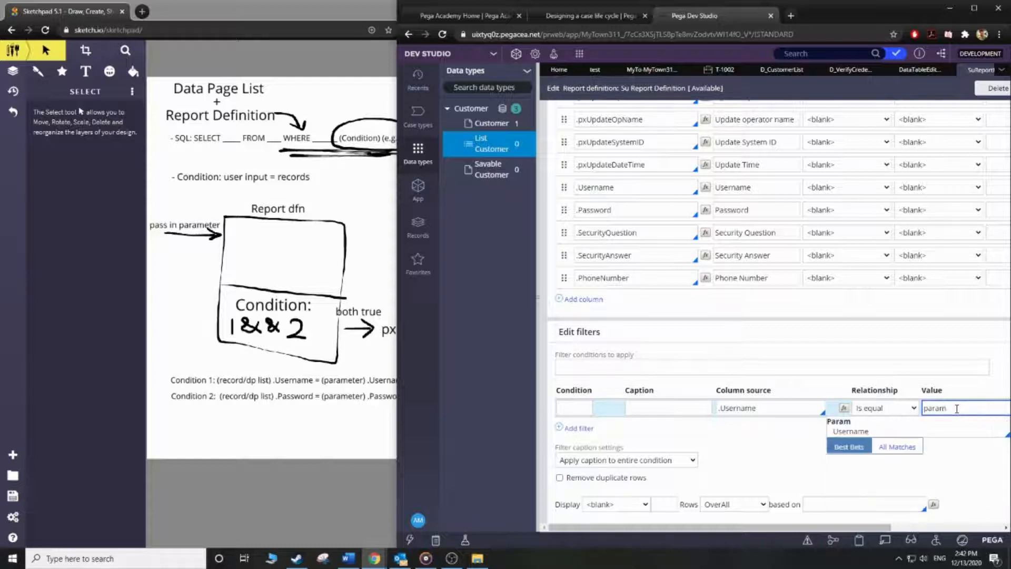
left_click(899, 438)
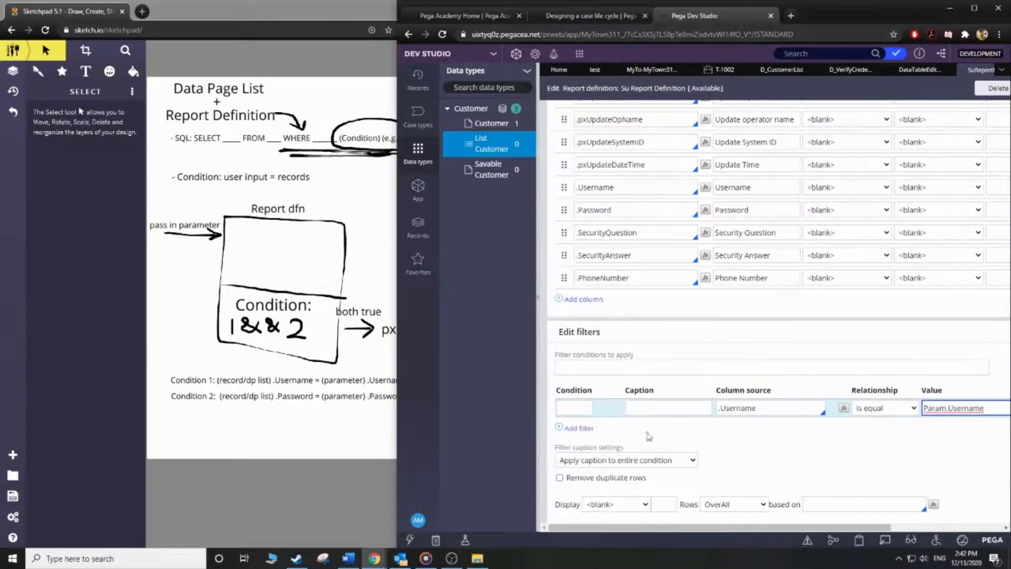
Add a second filter condition with the column source .Password and the relationship Is equal
left_click(578, 428)
left_click(798, 426)
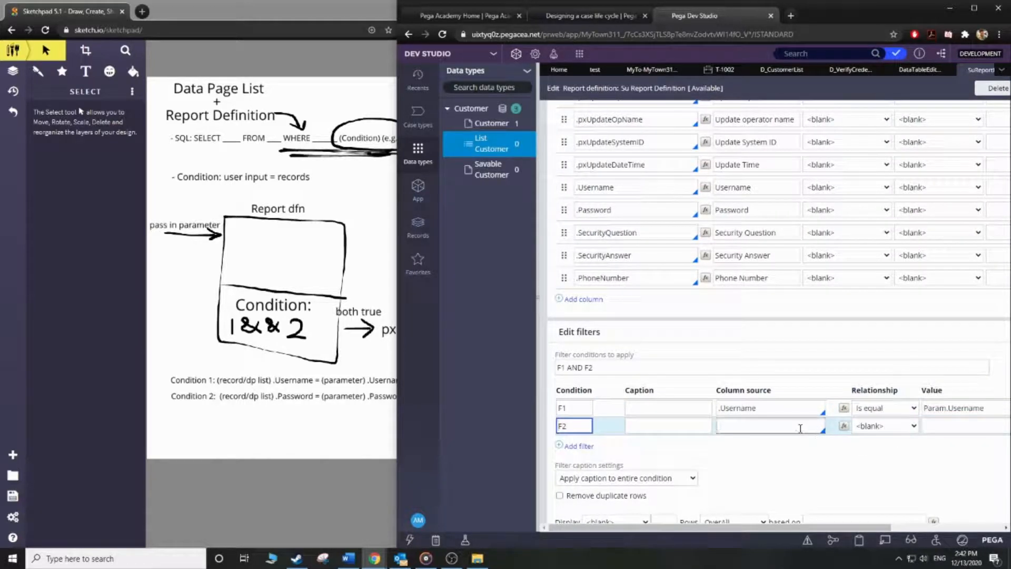
type(".Pass")
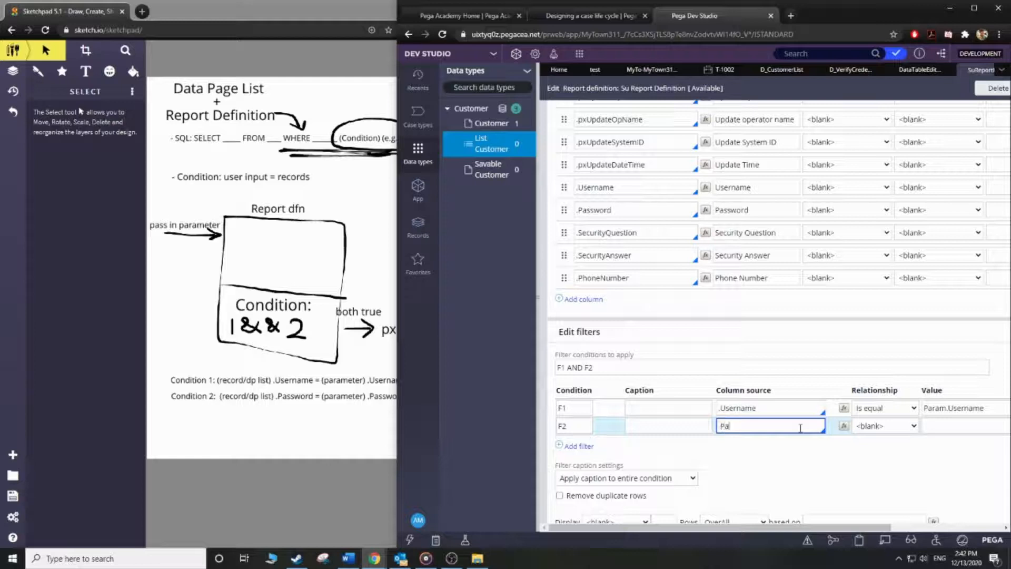
type("wrod")
key("BackSpace")
key("BackSpace")
key("BackSpace")
key("Down")
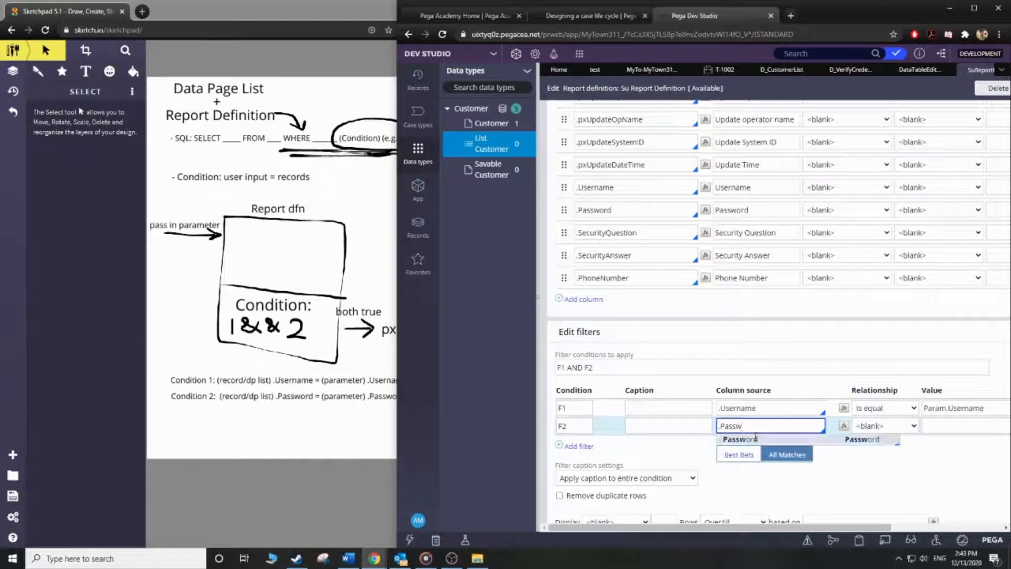
key("Return")
left_click(945, 425)
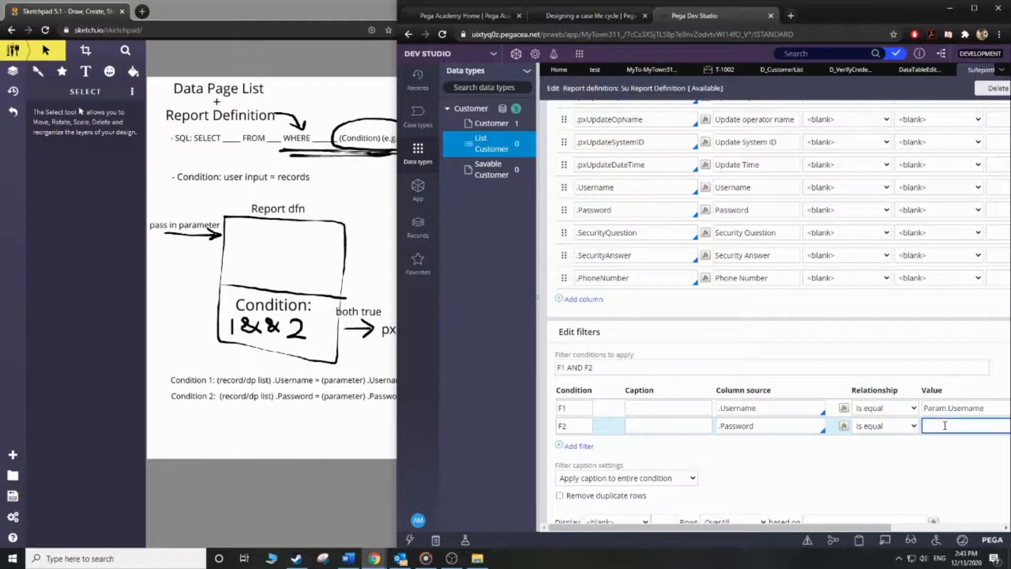
Define a second report definition parameter named Password with the data type Text
scroll(944, 426, "up", 10)
left_click(755, 148)
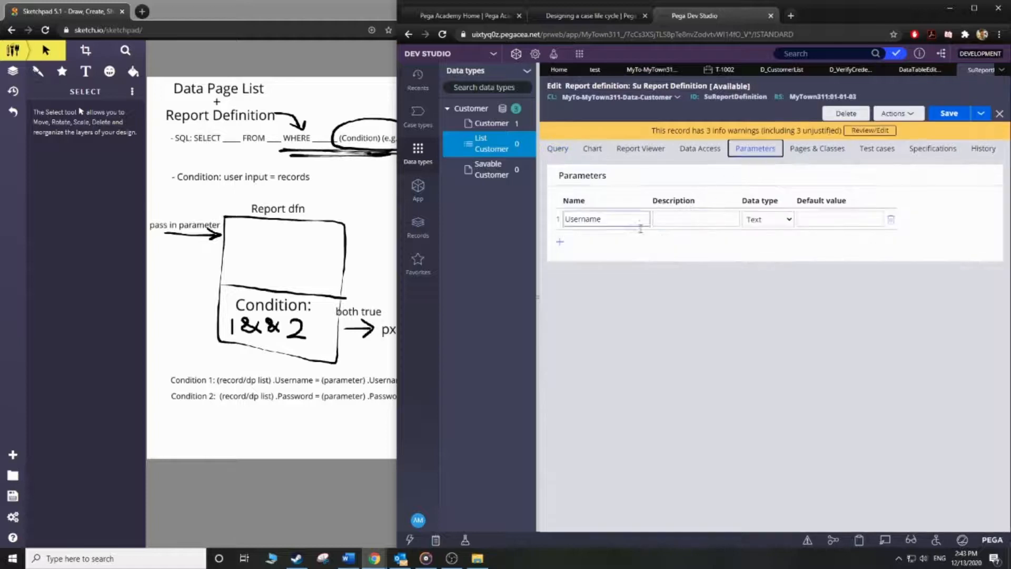
left_click(559, 241)
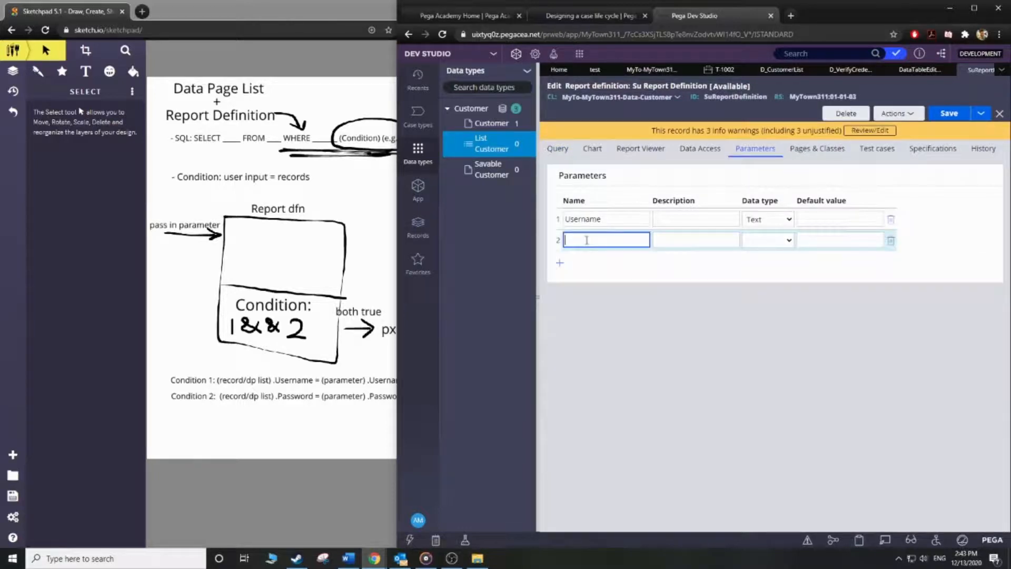
type("Password")
left_click(774, 241)
left_click(776, 262)
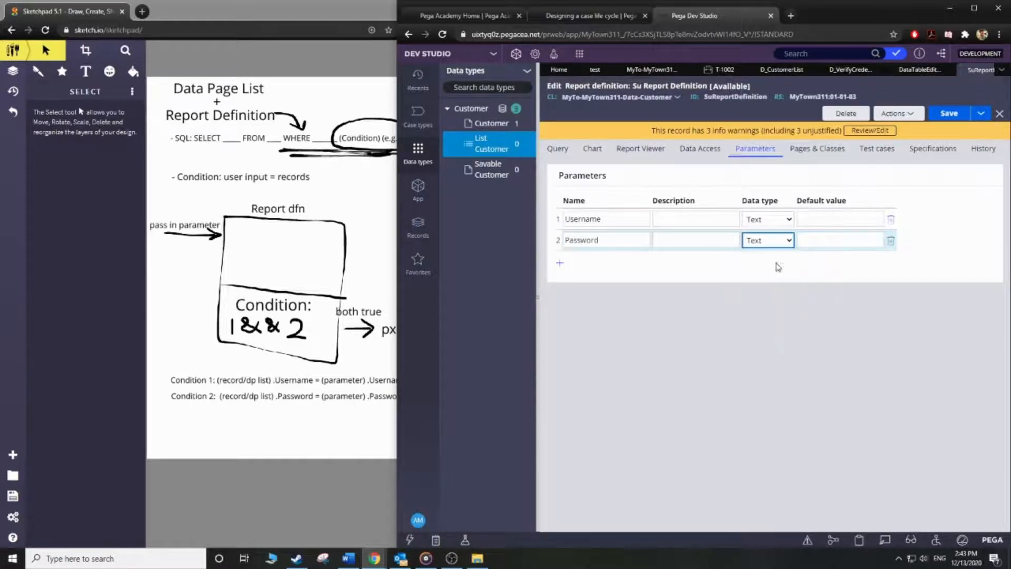
Set the value of the .Password filter condition to Param.Password and save the report definition
left_click(562, 155)
scroll(774, 316, "down", 10)
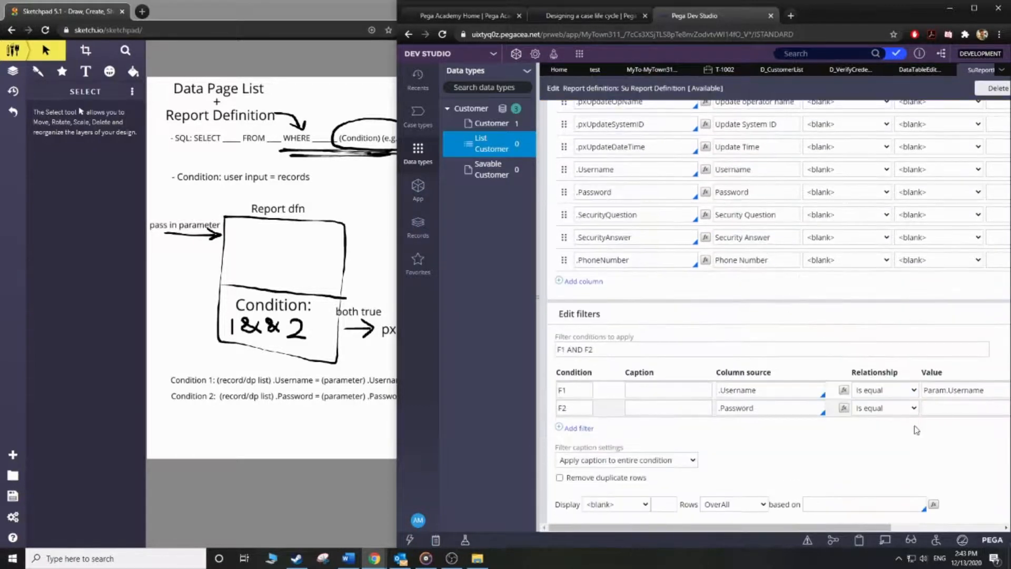
left_click(935, 408)
type("param.pa")
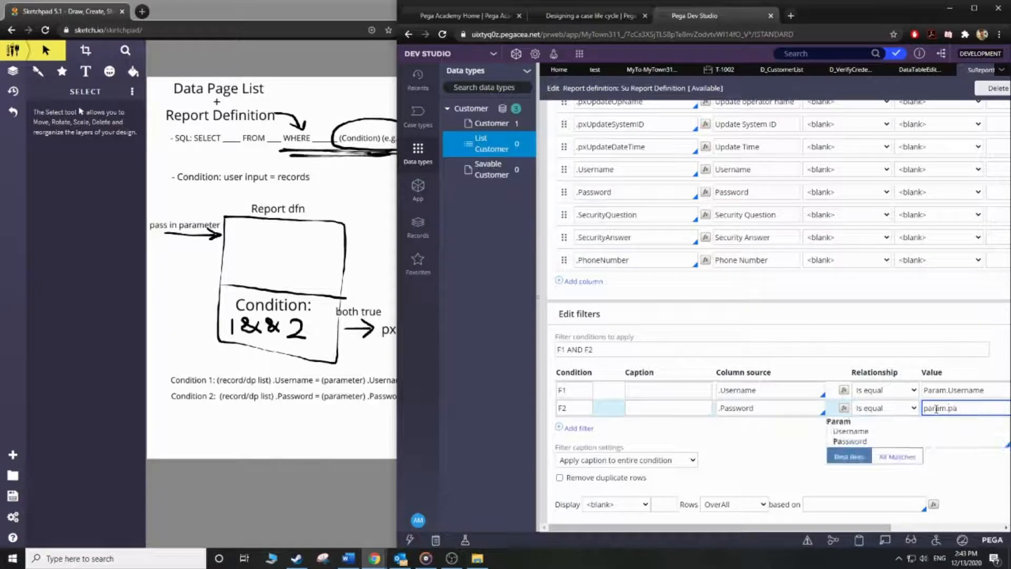
left_click(866, 442)
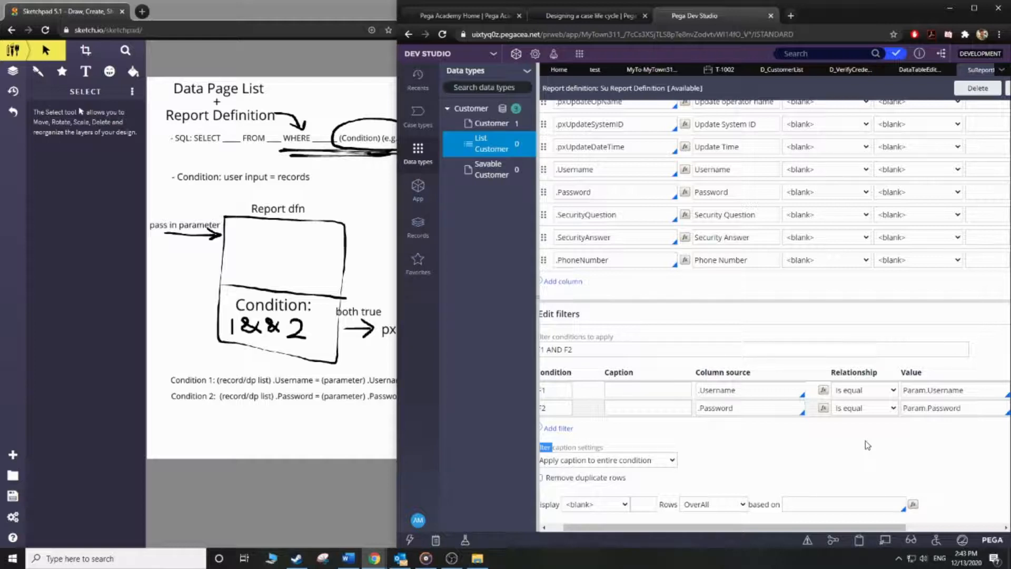
scroll(868, 445, "left", 1)
scroll(868, 445, "right", 3)
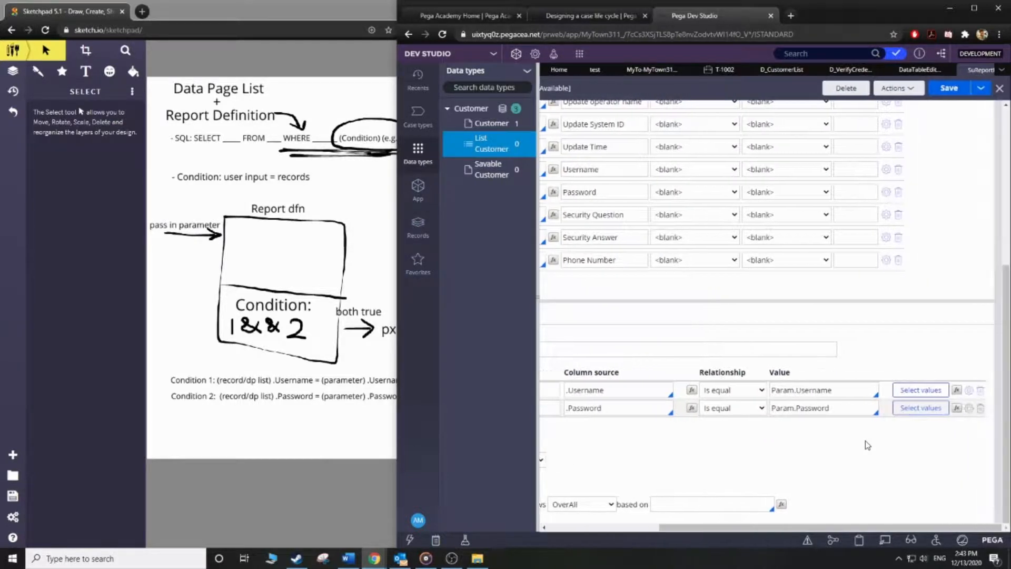
scroll(868, 445, "left", 3)
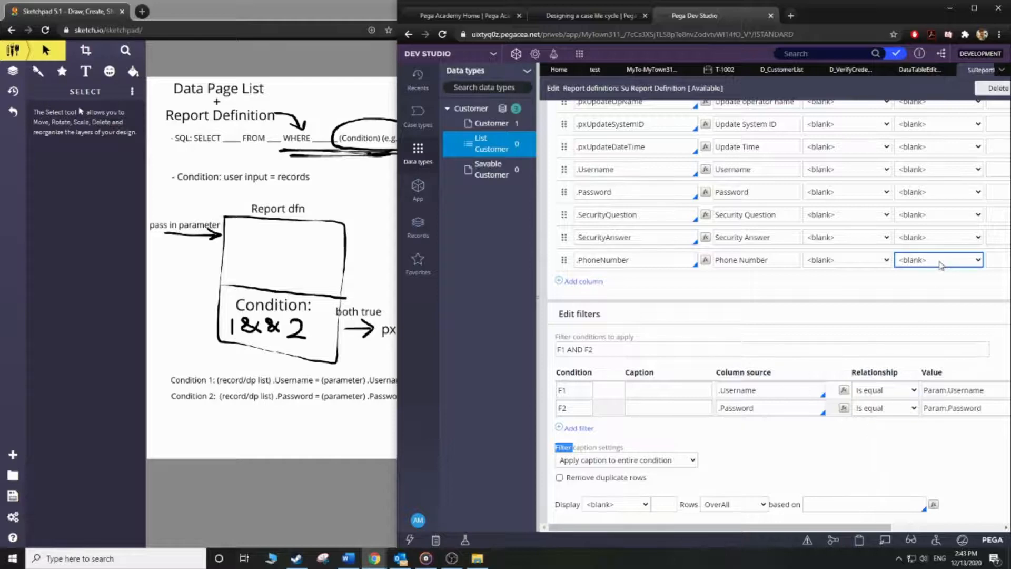
scroll(929, 255, "right", 3)
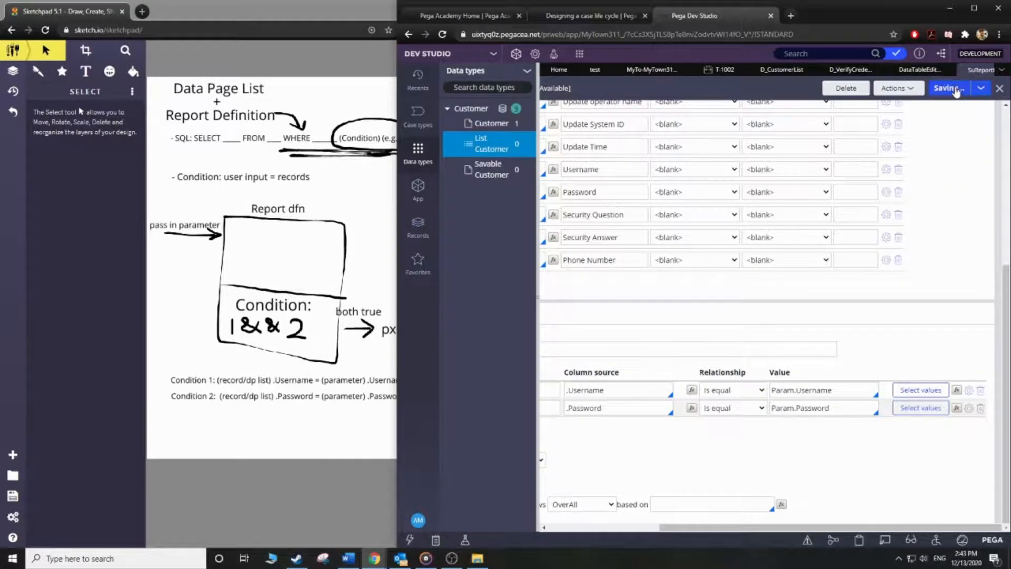
left_click(955, 89)
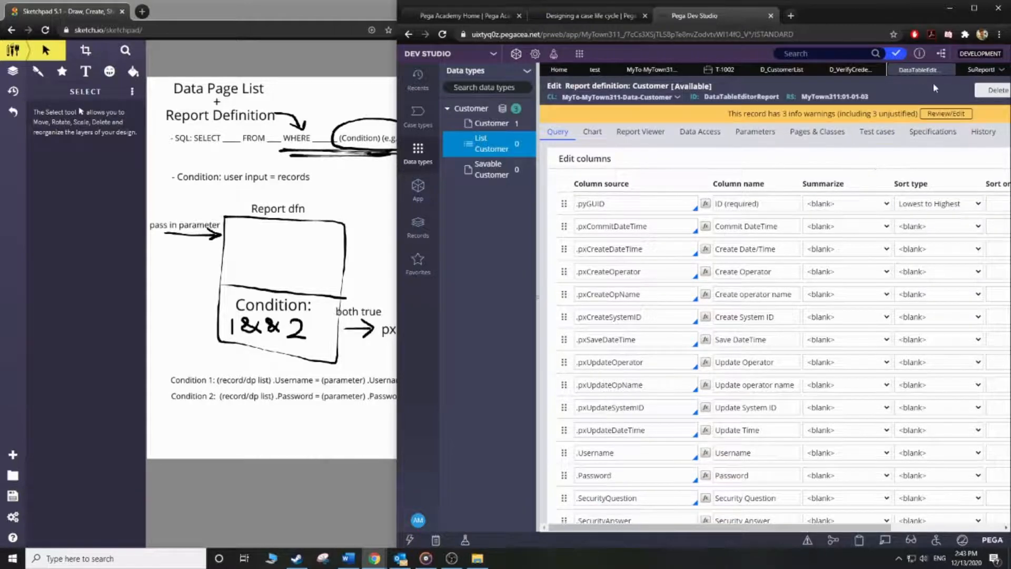
Replace the Verify Credential List data page's report definition source with SuReportDefinition and save the data page
left_click(949, 69)
left_click(869, 78)
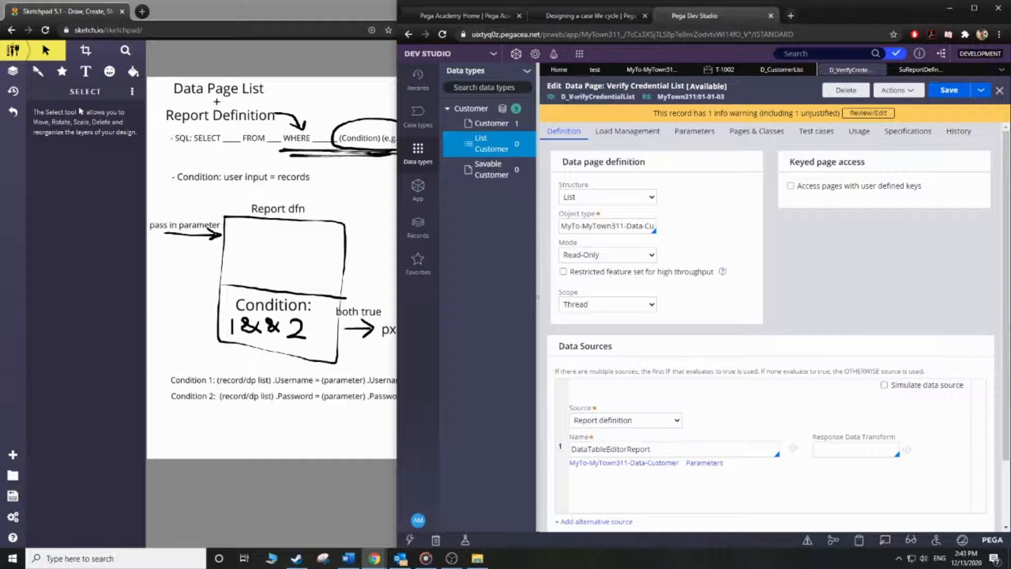
left_click(666, 450)
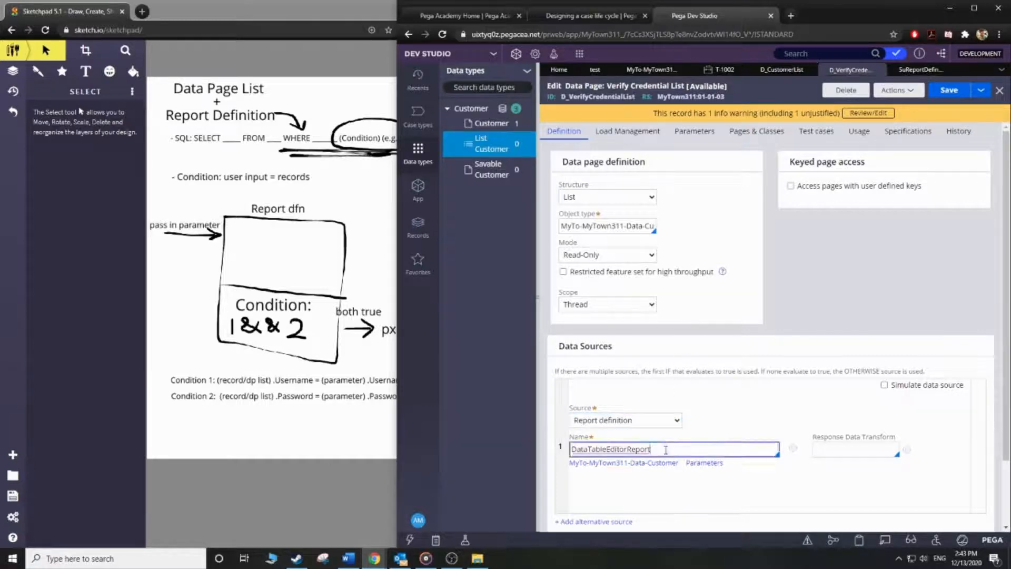
key("ctrl+a")
key("BackSpace")
type("surep")
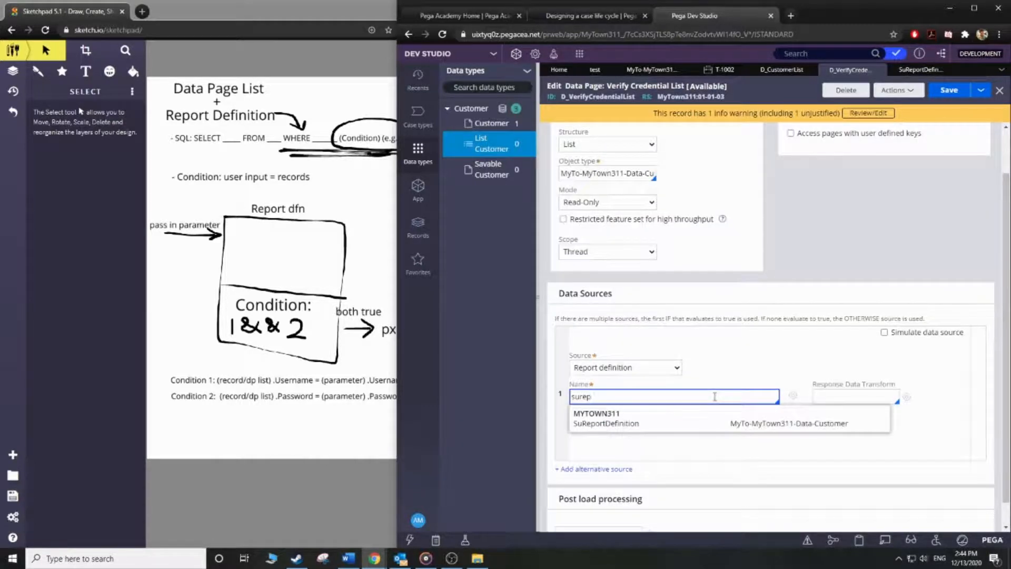
left_click(706, 424)
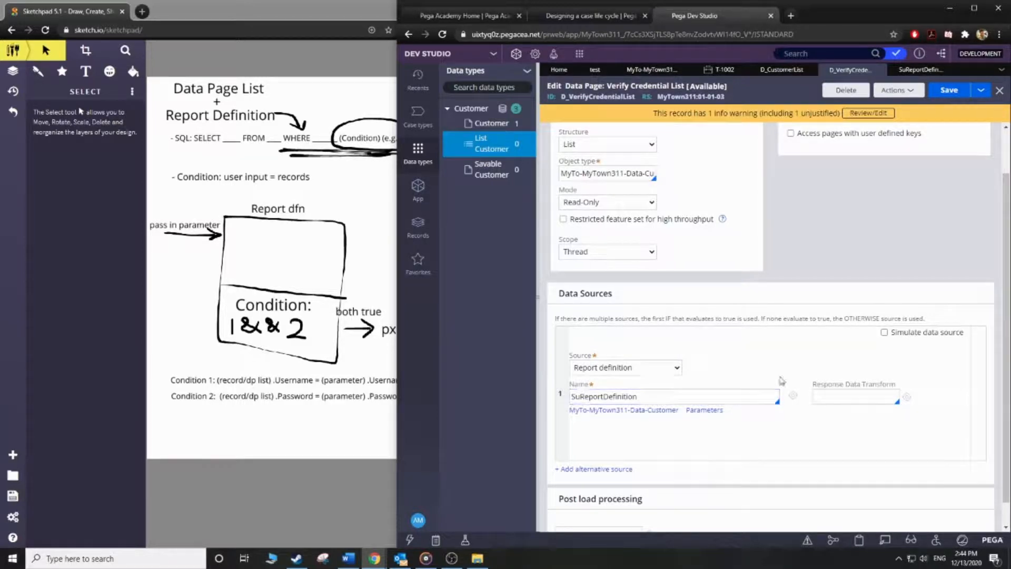
left_click(949, 91)
scroll(805, 276, "up", 1)
scroll(804, 277, "down", 1)
left_click(377, 263)
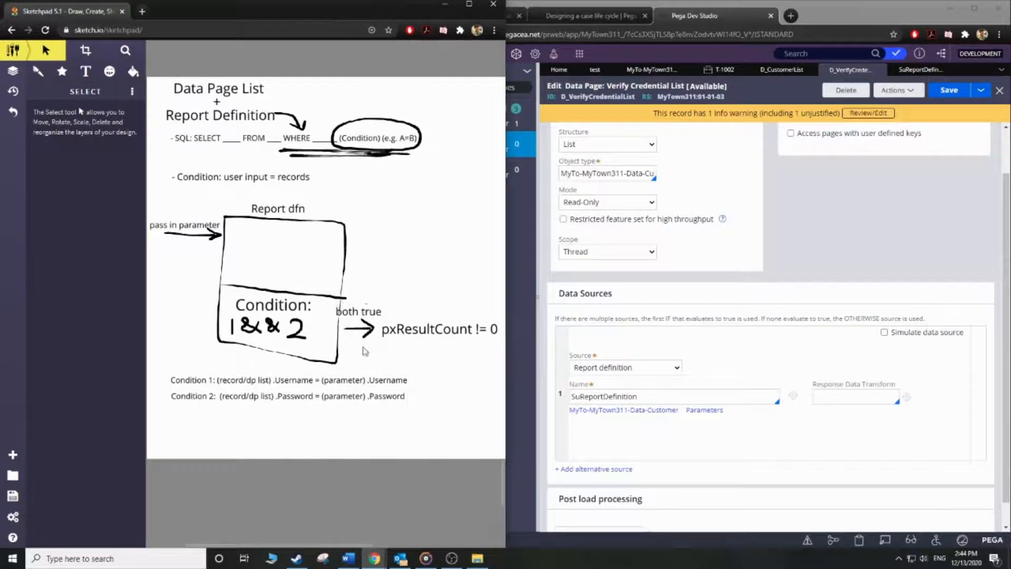
left_click(714, 291)
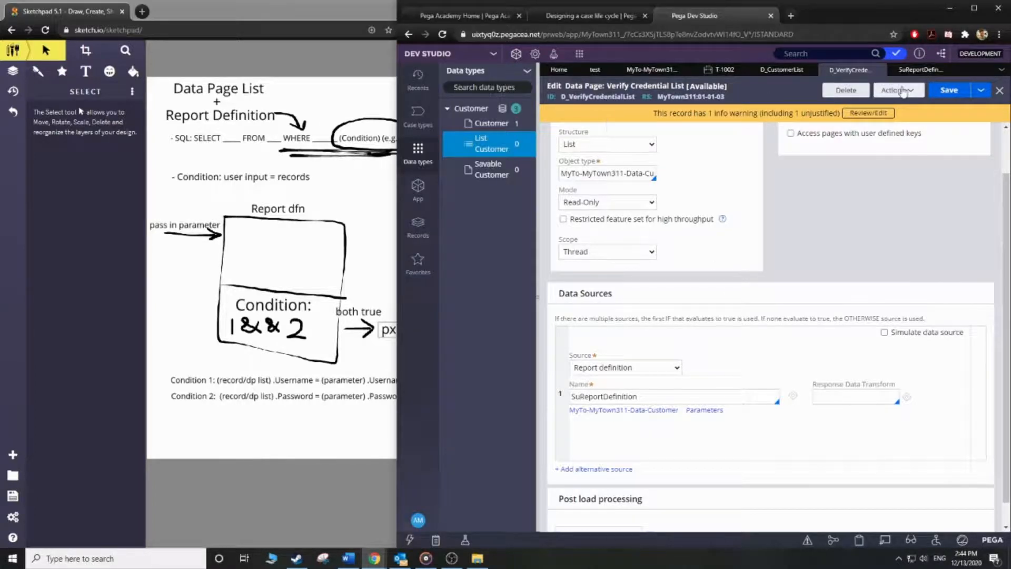
Open the Login flow action from the Log in connector of the test case type's Verify Customer Credential process
left_click(590, 71)
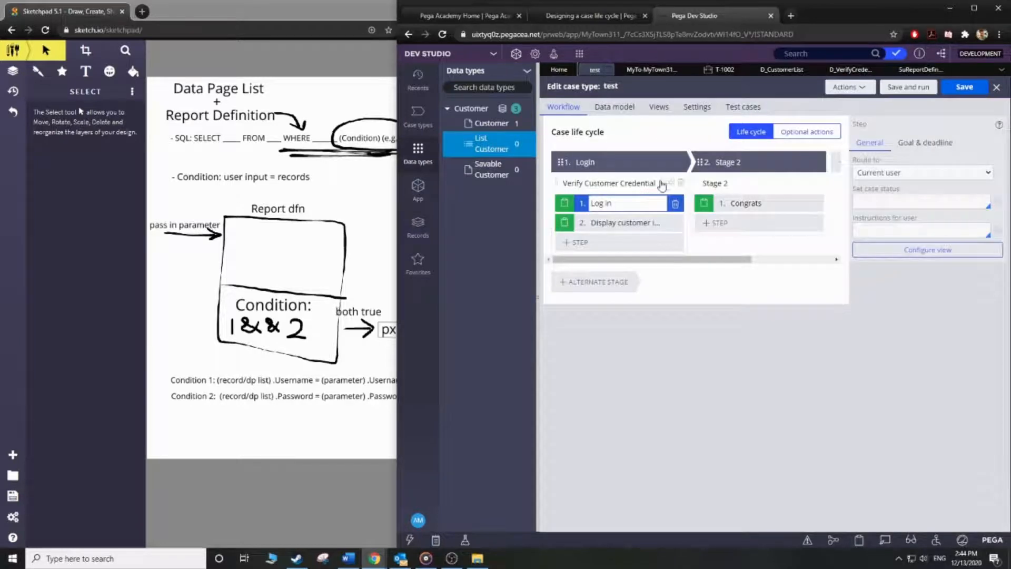
left_click(670, 183)
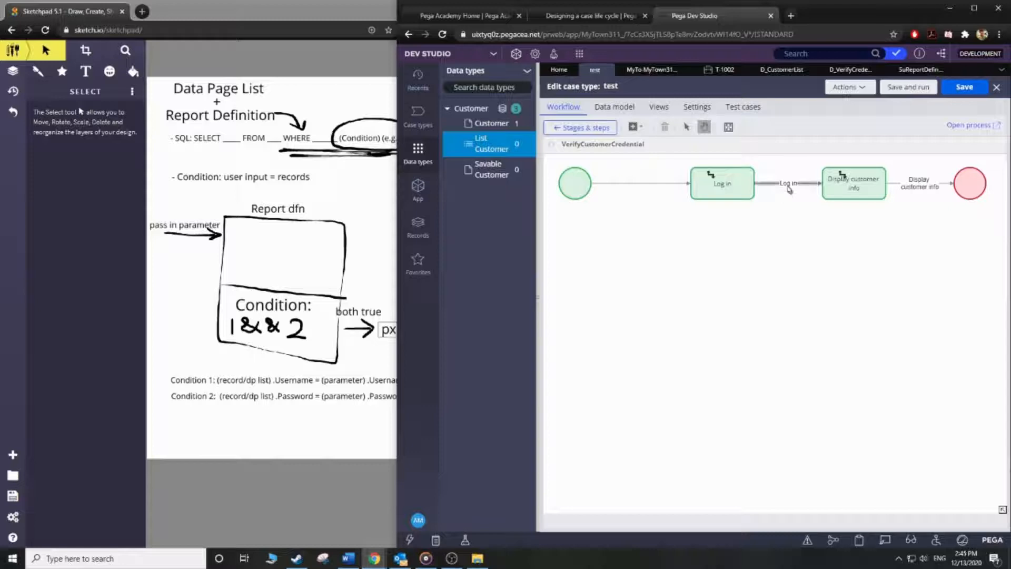
left_click(969, 125)
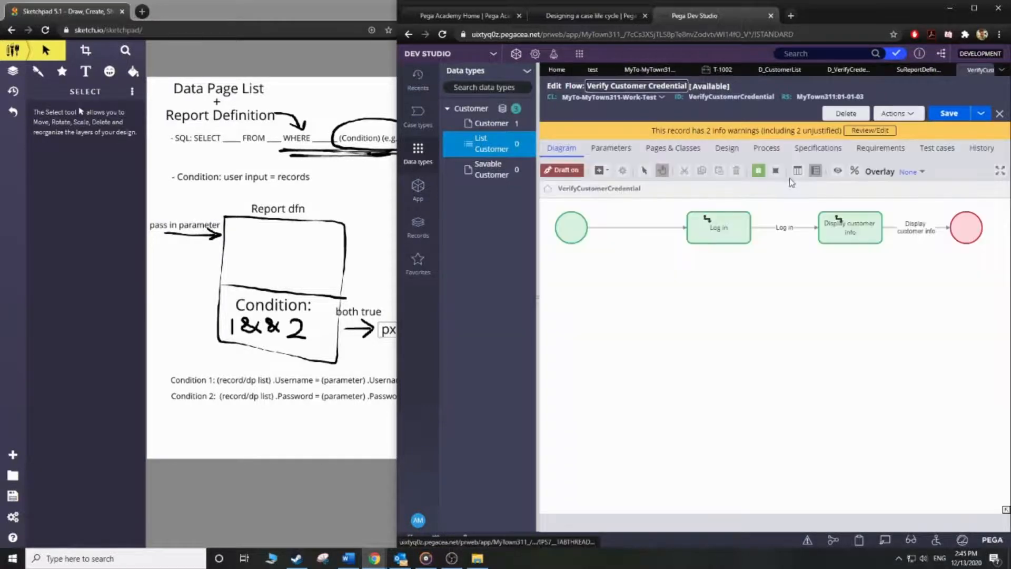
double_click(781, 230)
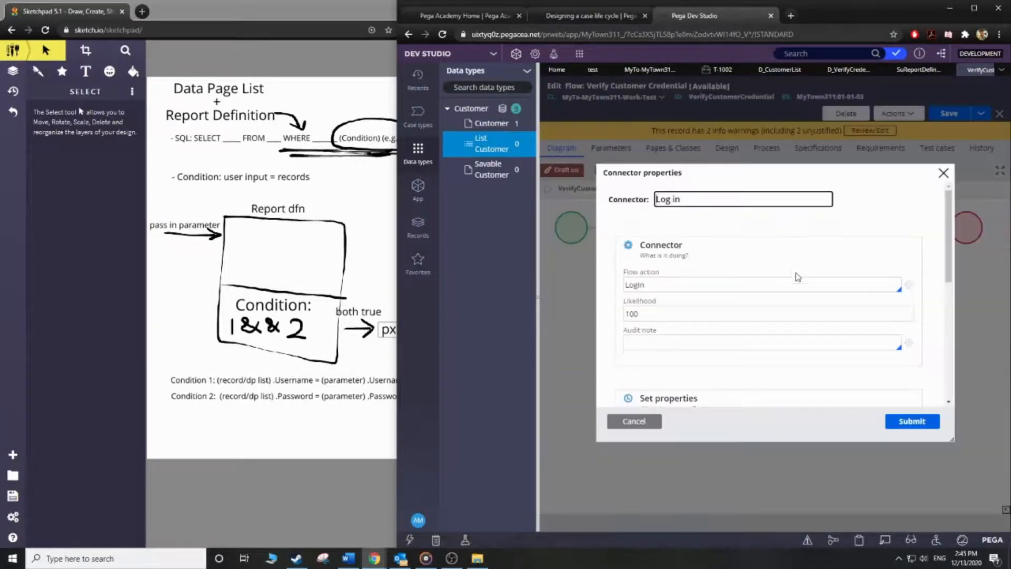
left_click(906, 291)
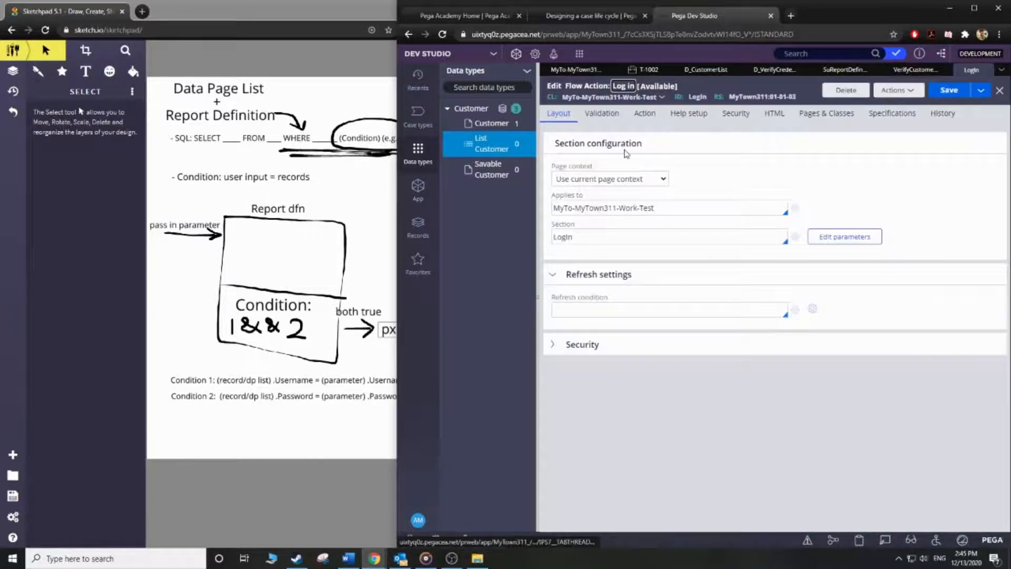
Enter ValidateUserInput as the Log in flow action's validation rule and create that Validate record in MyTo-MyTown311-Work-Test
left_click(598, 115)
left_click(589, 194)
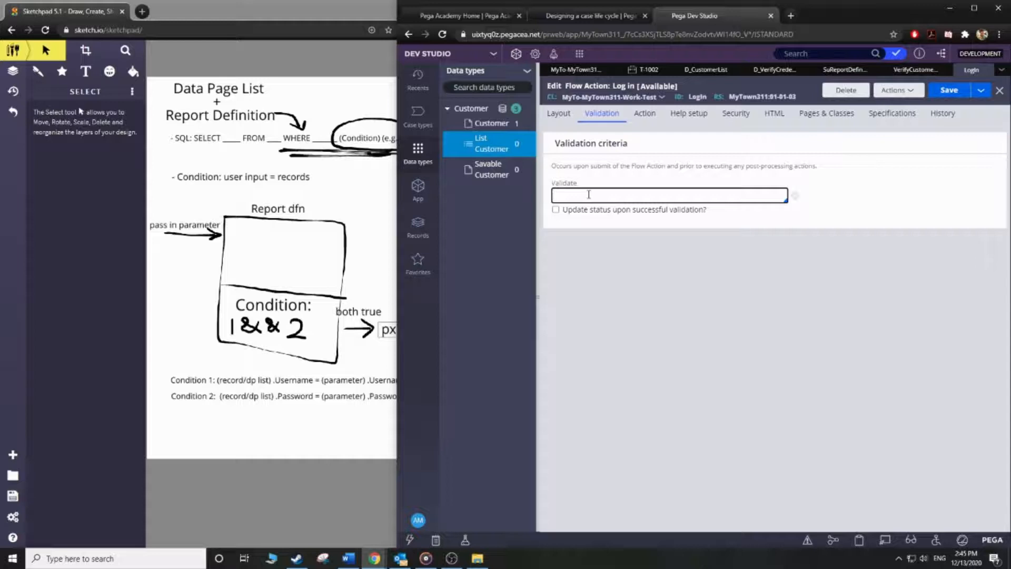
type("ValidateUserInput")
left_click(795, 196)
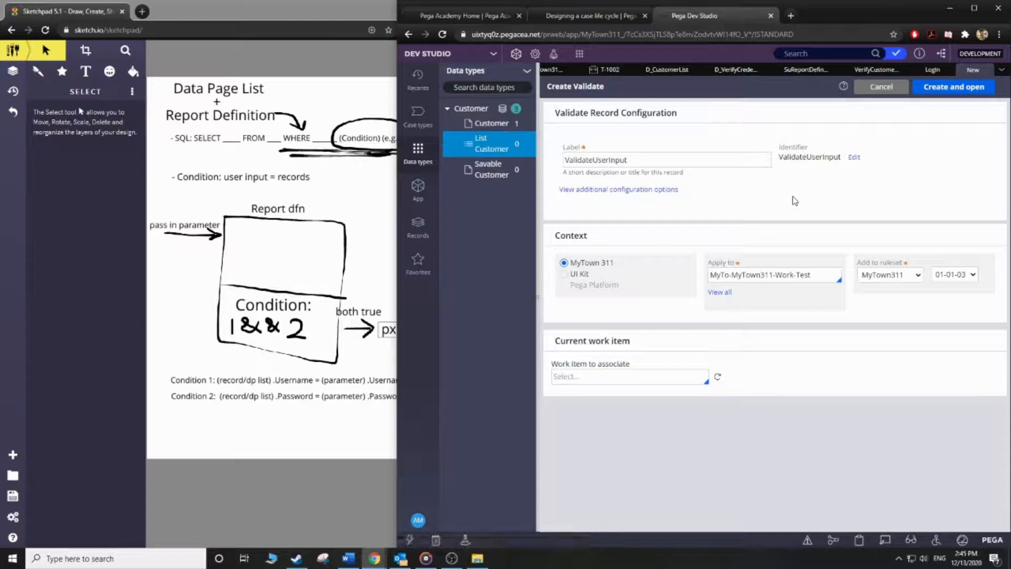
left_click(926, 88)
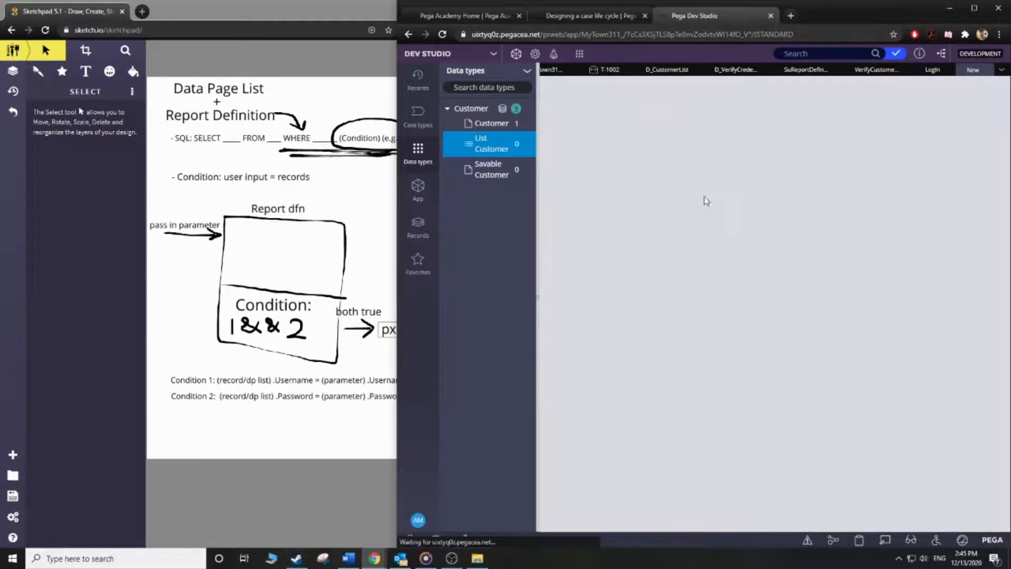
Set the first property of the ValidateUserInput rule to .LoginCredential.Username
left_click(627, 215)
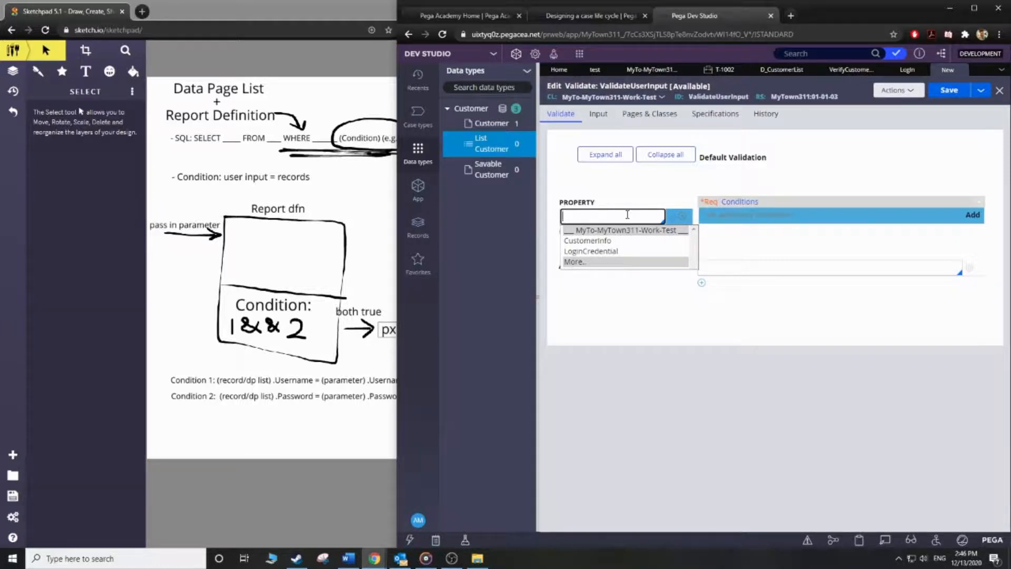
left_click(609, 252)
type(".")
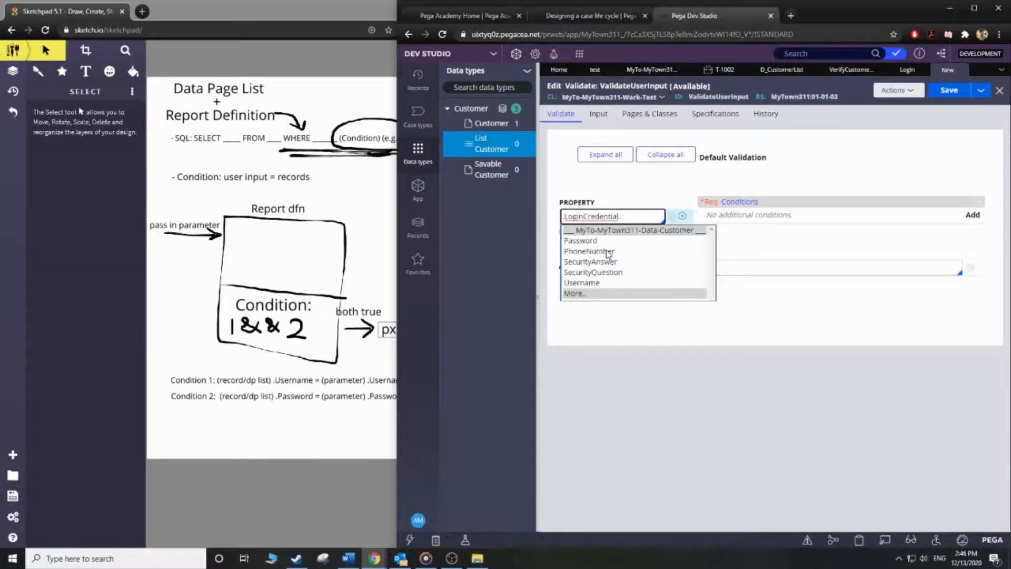
left_click(598, 284)
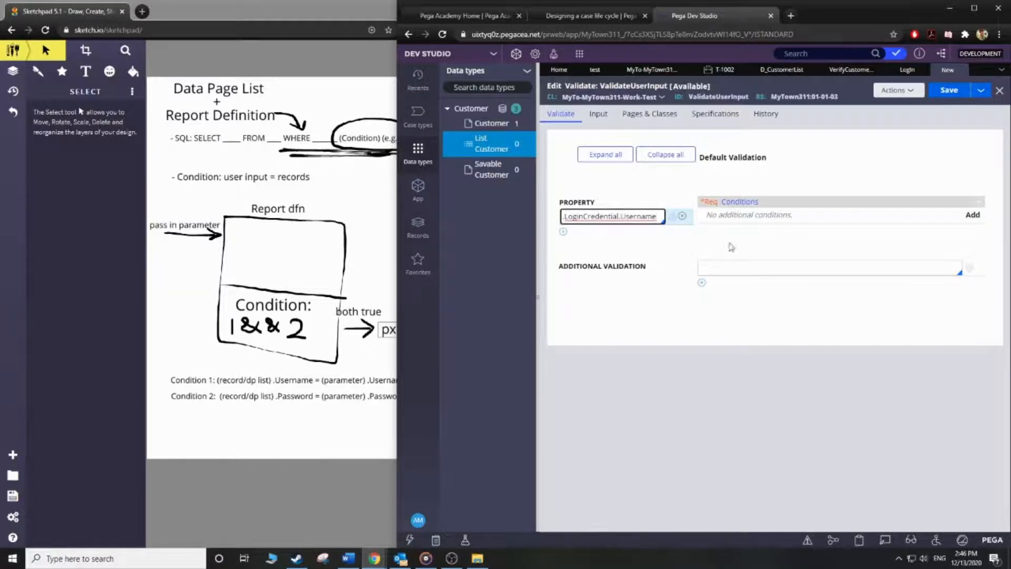
Add a validation condition for .LoginCredential.Username using the function [expression evaluates to true] and open its expression for editing
left_click(973, 215)
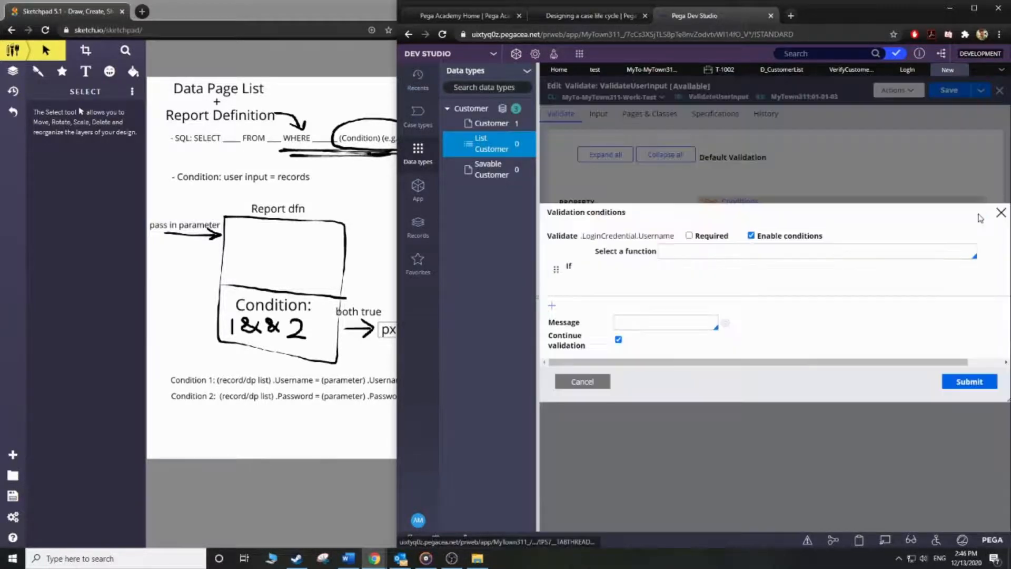
left_click(760, 254)
left_click(732, 298)
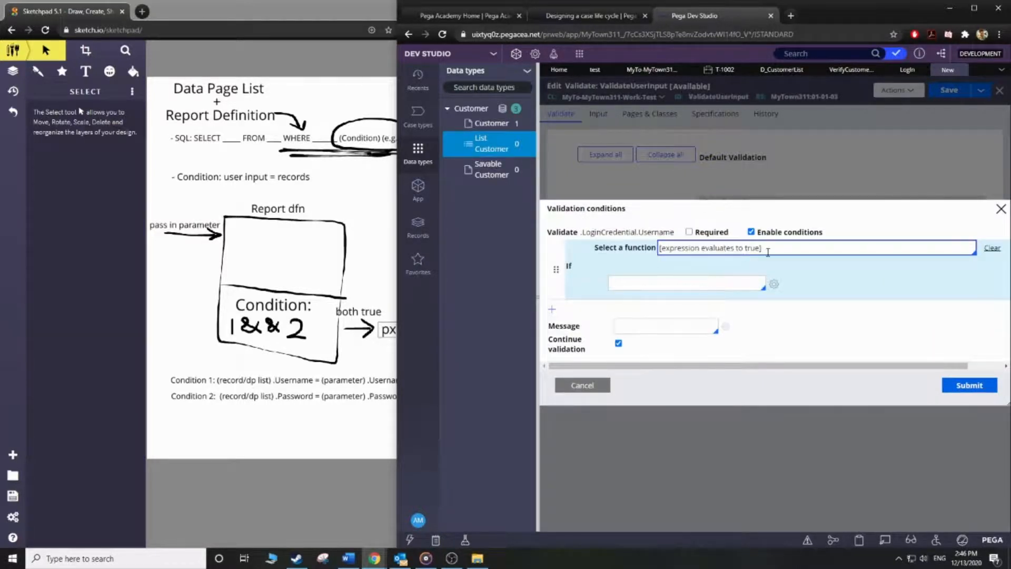
left_click(639, 286)
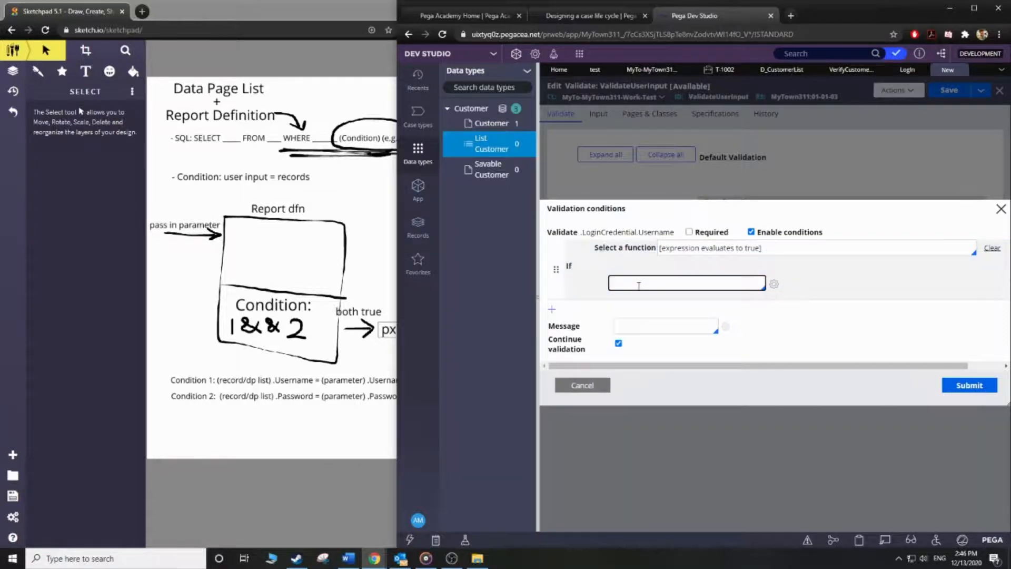
left_click(773, 285)
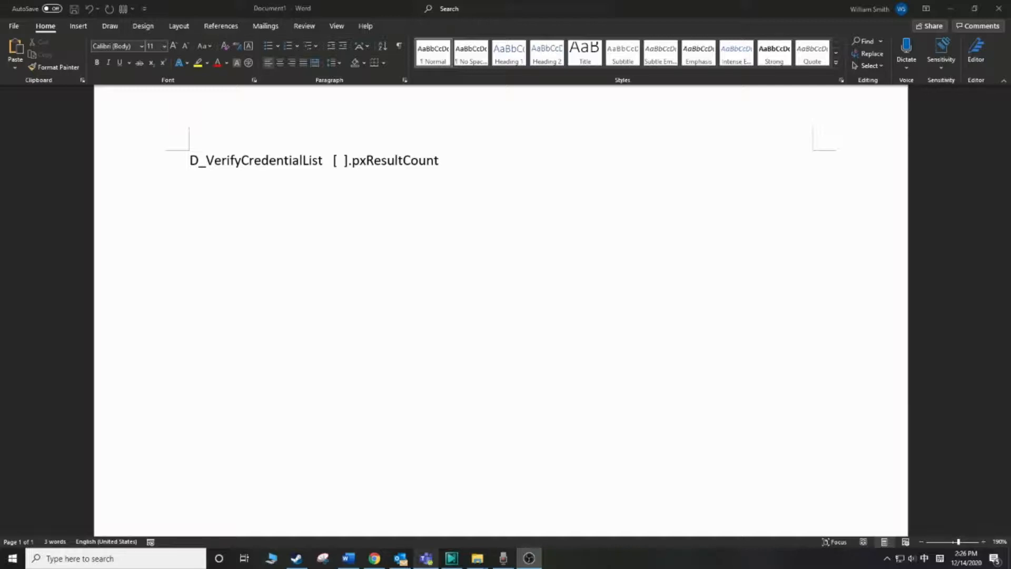
In the Word document, insert the placeholder pair A : B inside the brackets of the D_VerifyCredentialList [ ].pxResultCount expression
left_click(306, 163)
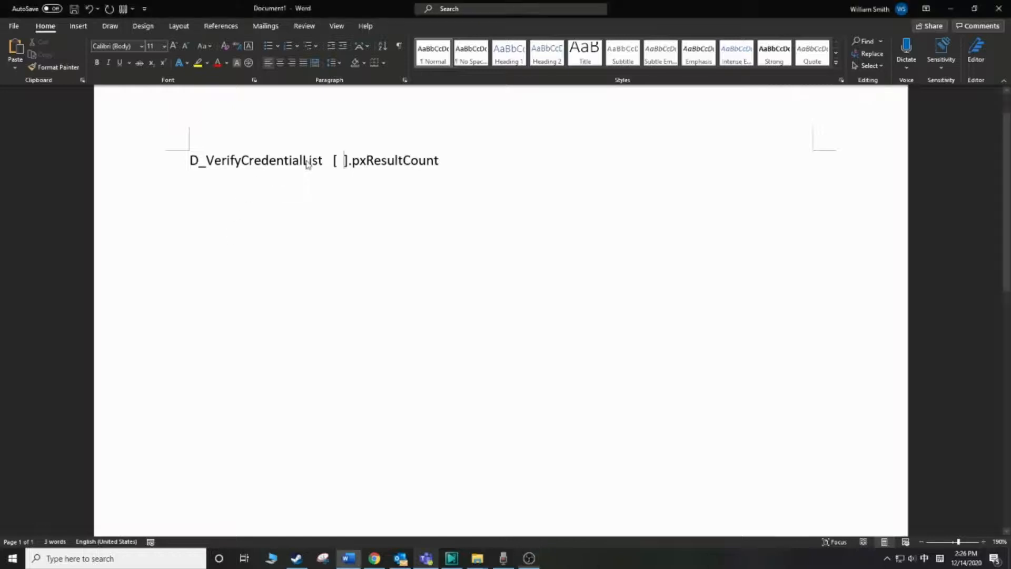
left_click_drag(327, 162, 191, 163)
left_click(339, 162)
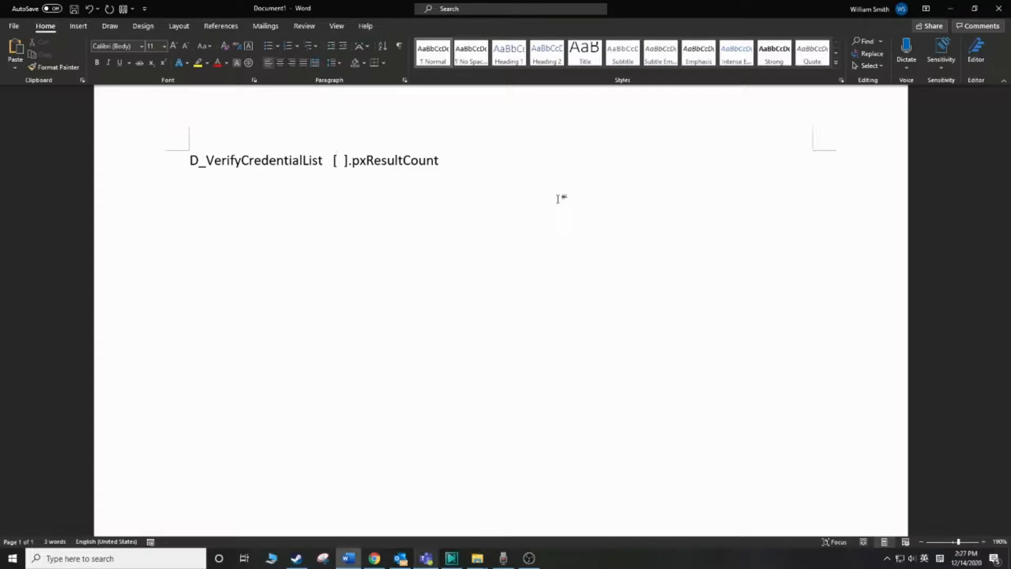
type("A")
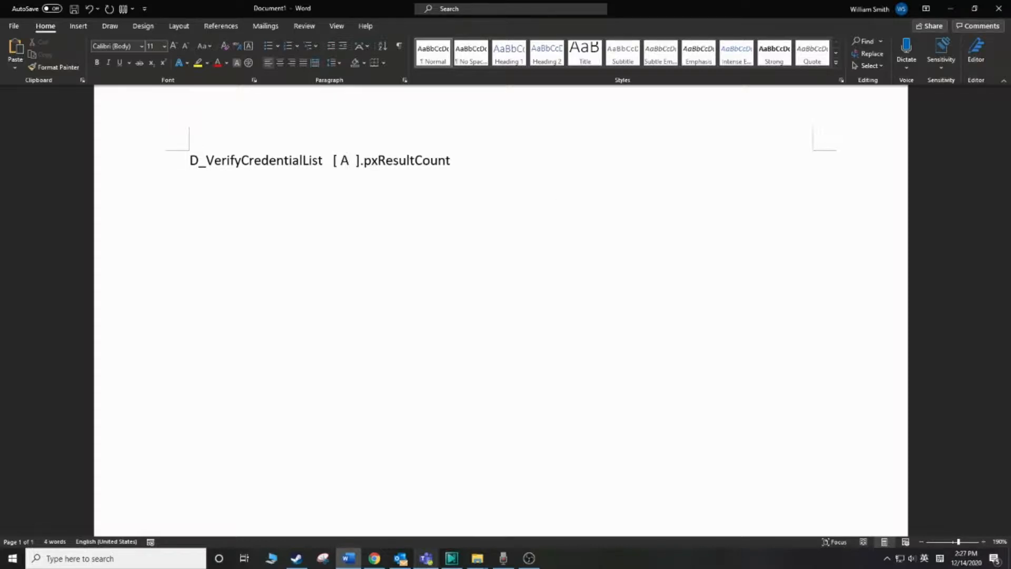
type(":")
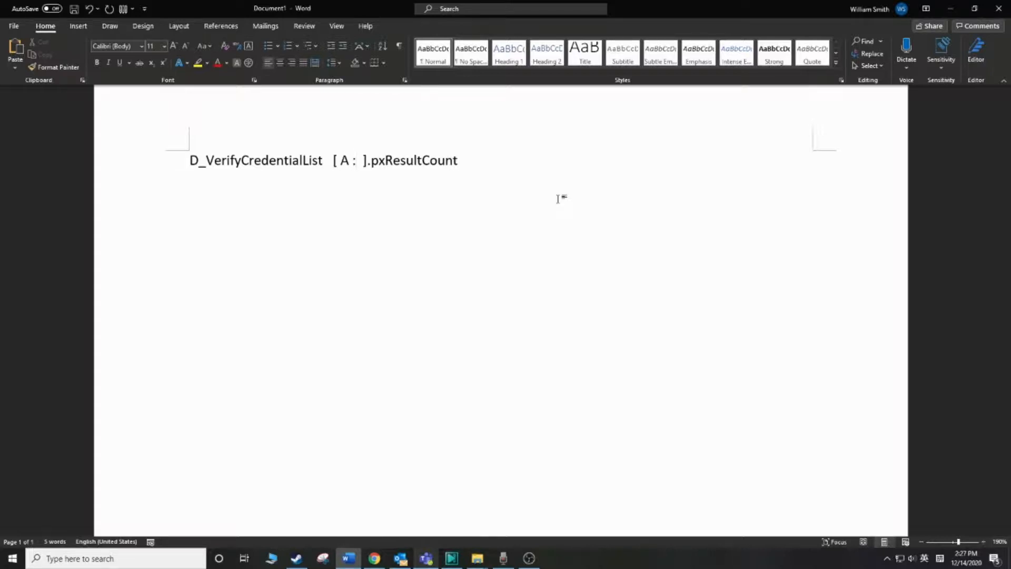
type(" B")
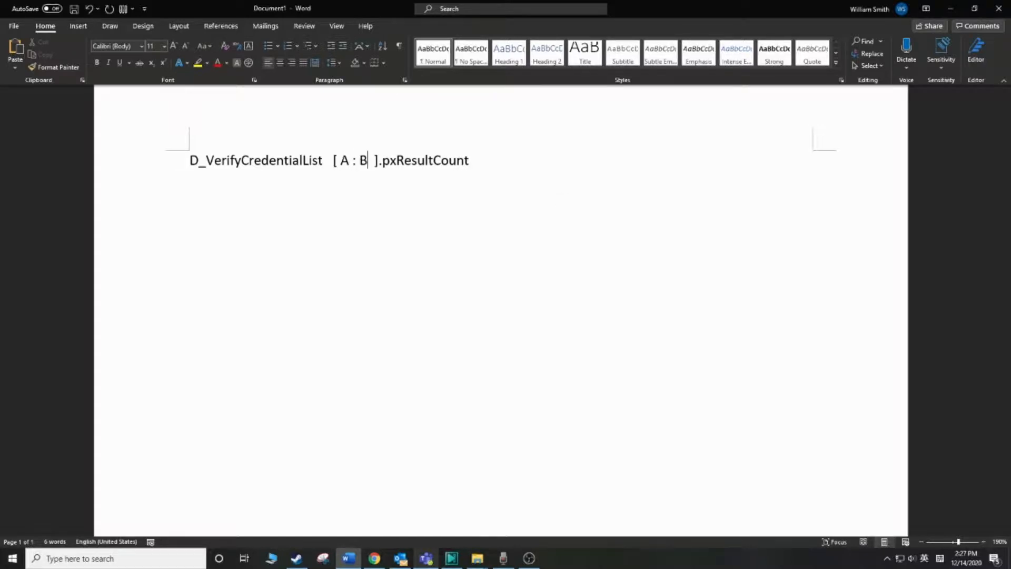
Below the expression in the Word document, add two definition lines: A: Username and B: .LoginCredential.Username
left_click(530, 160)
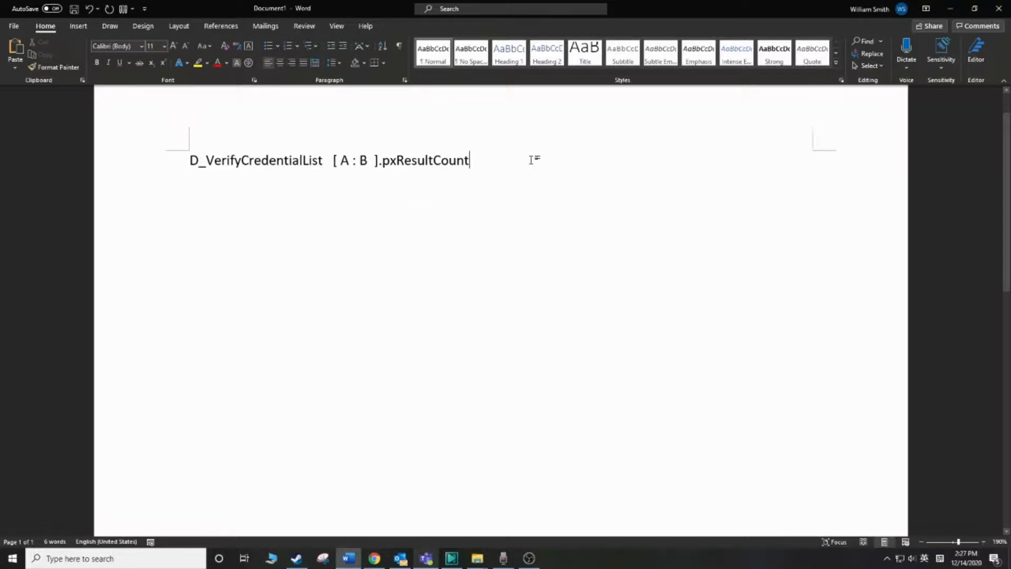
key("Return")
key("Return")
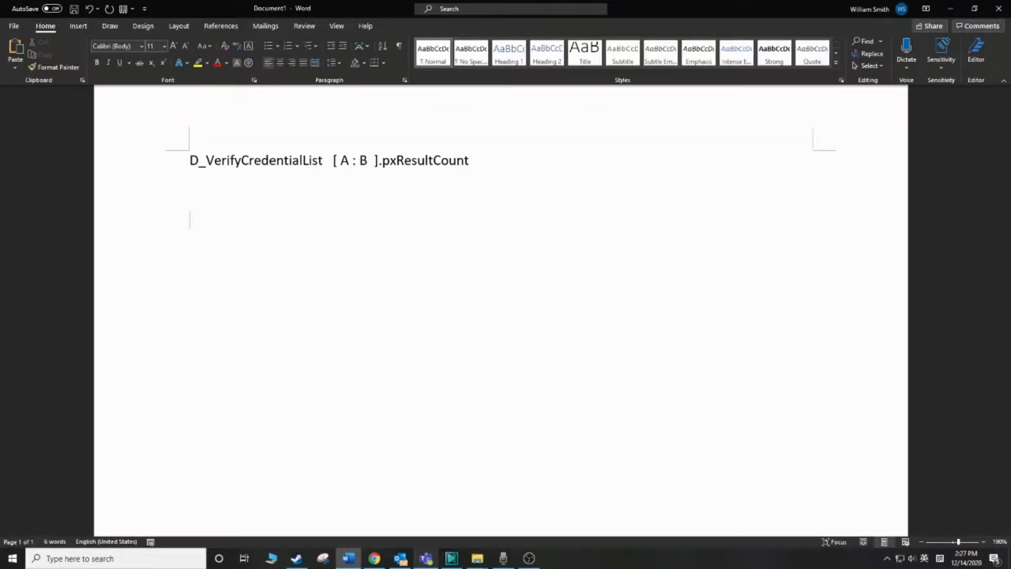
type("A:")
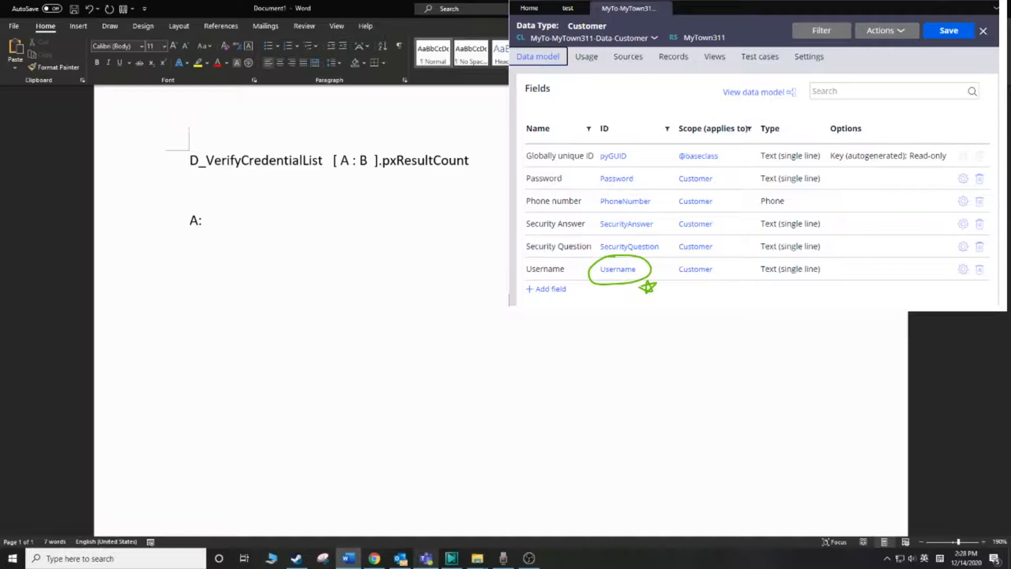
type("Username")
key("Return")
type("B:")
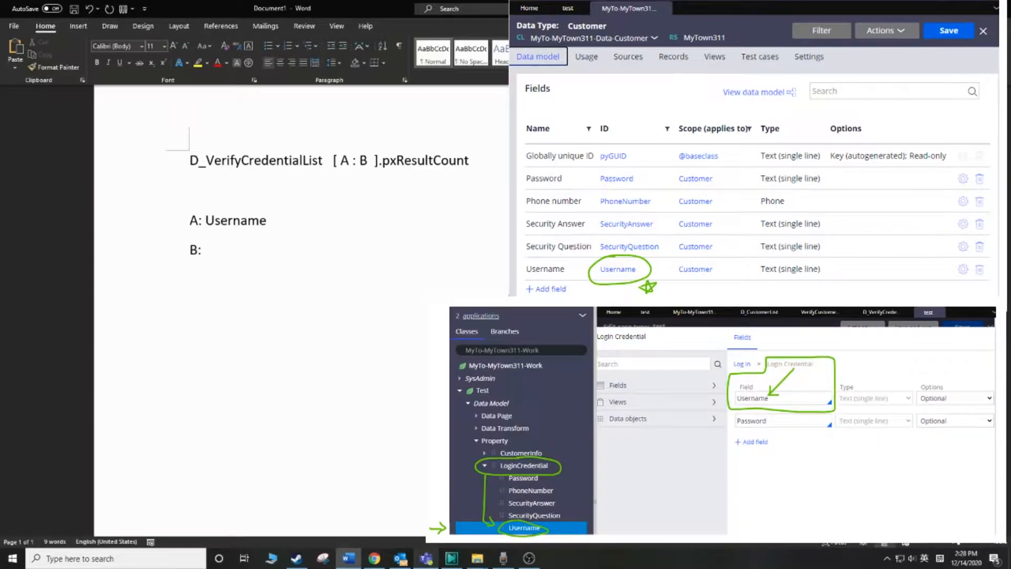
type(".Login")
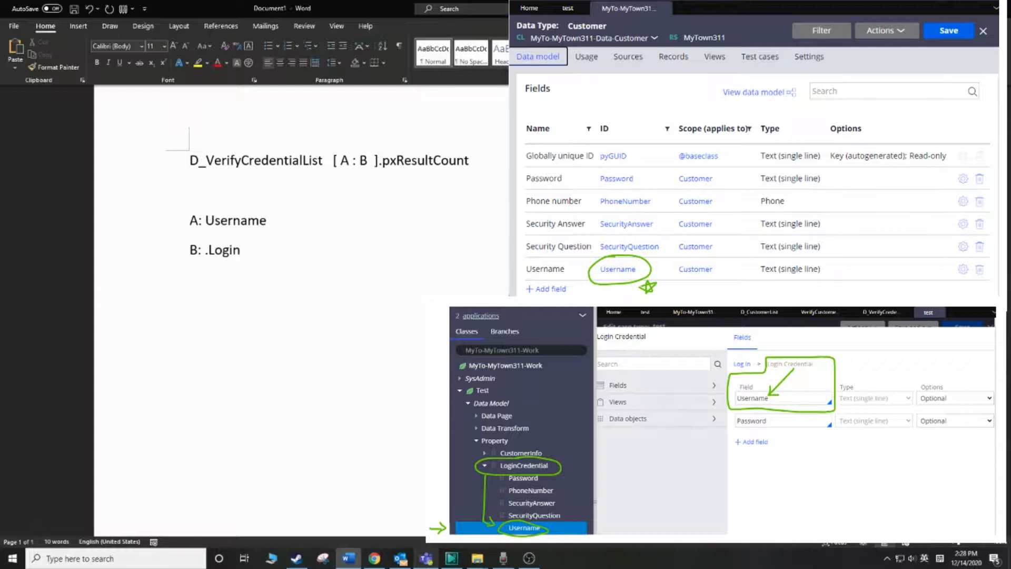
type("Credential.Username")
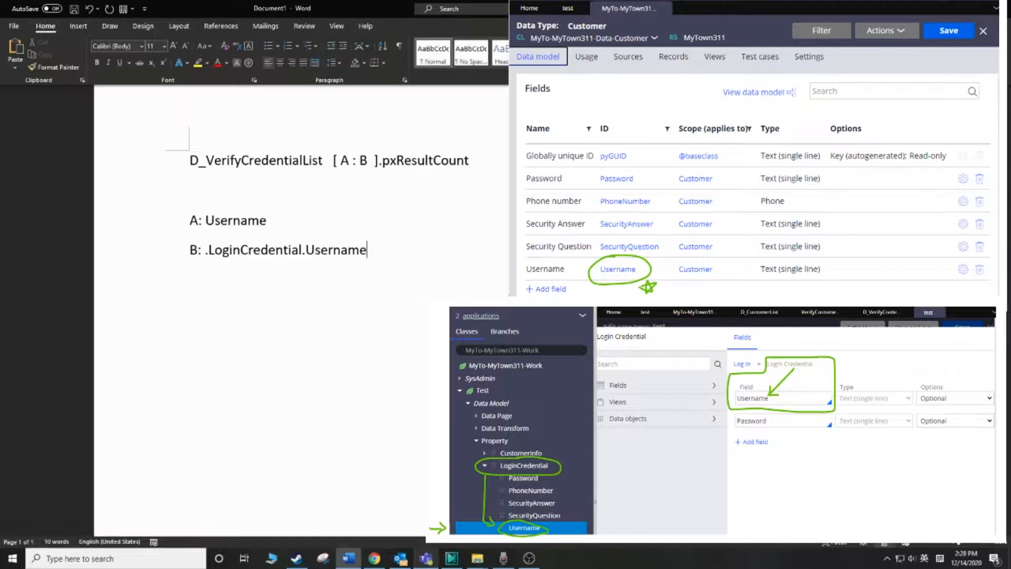
Write the filled-in expression D_VerifyCredentialList[Username:.LoginCredential.Username, Password....].pxResultCount ==0 below the A and B definitions
key("Return")
key("Return")
type("D_")
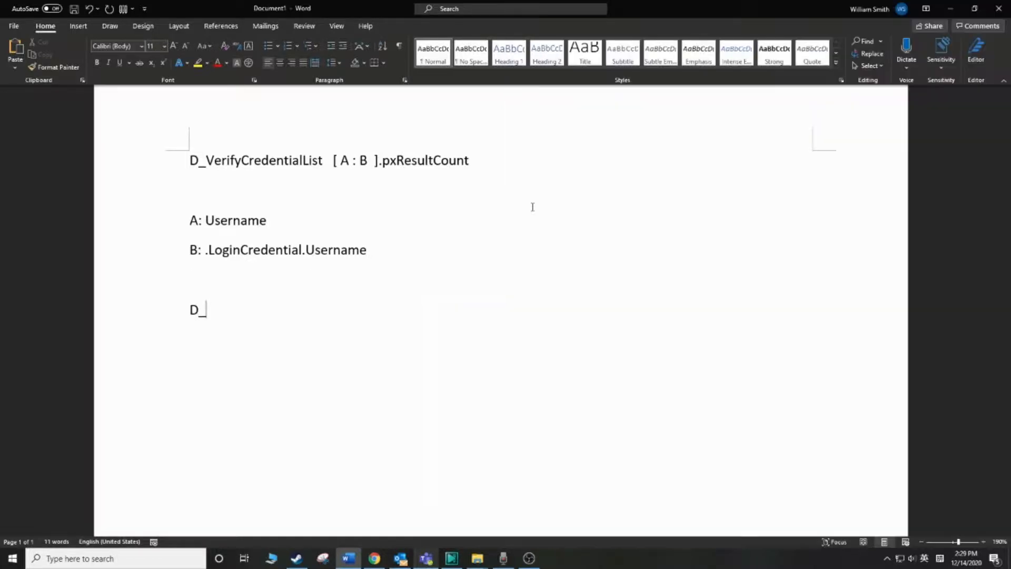
type("VerifyCredentia")
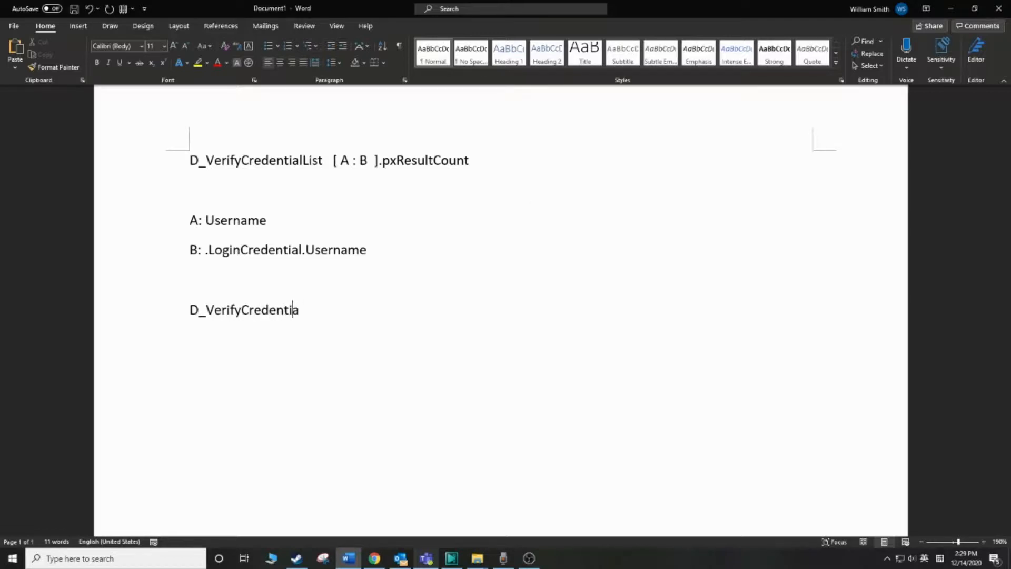
type("lList[User")
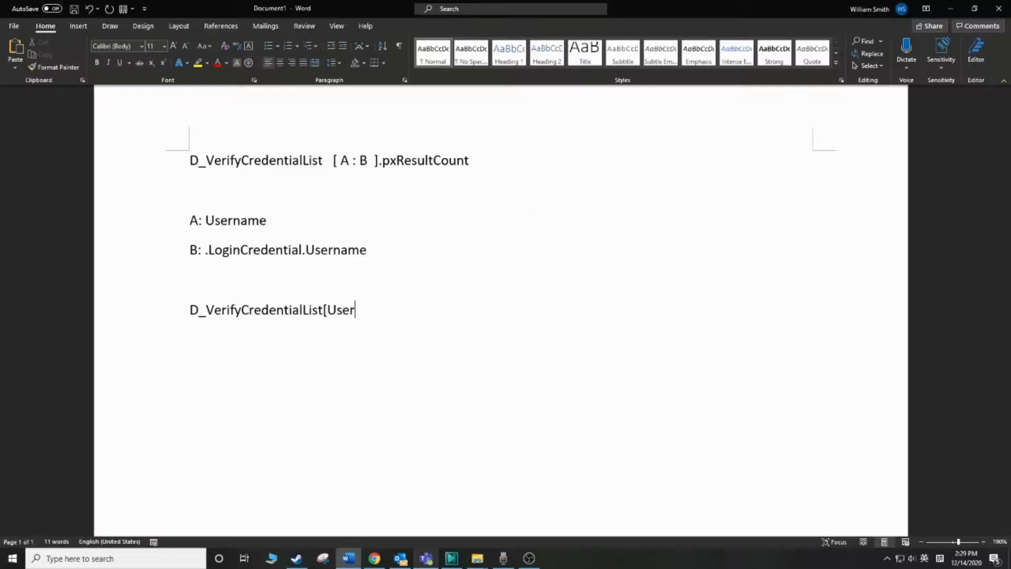
type("name:")
type(".LoginCre")
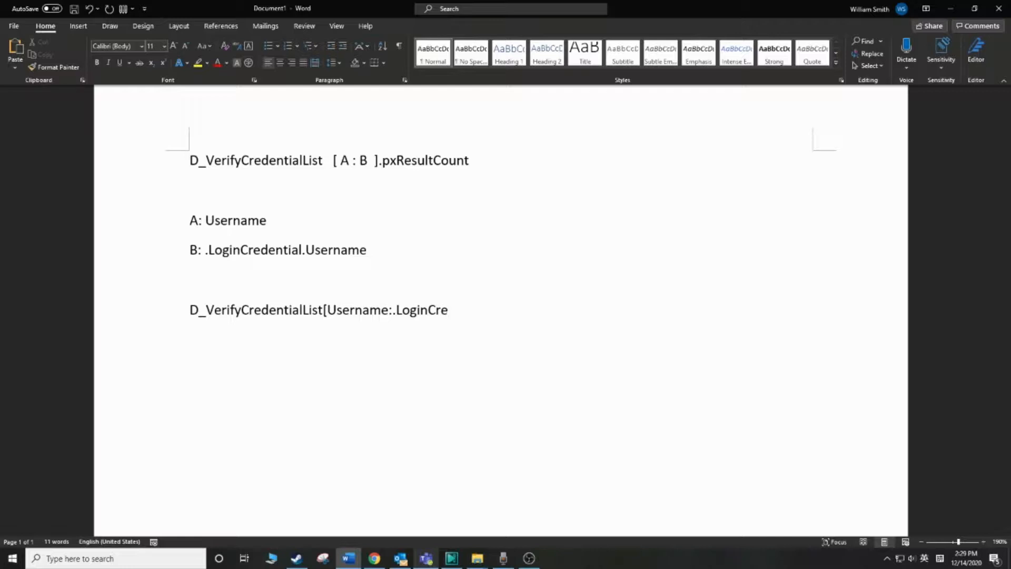
type("dential.Username")
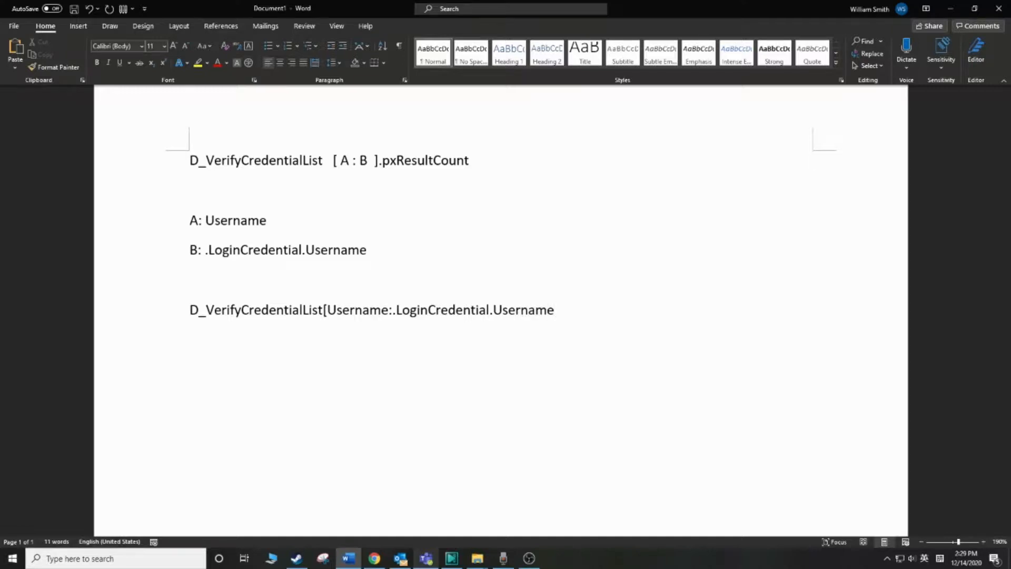
type(", Password....].px")
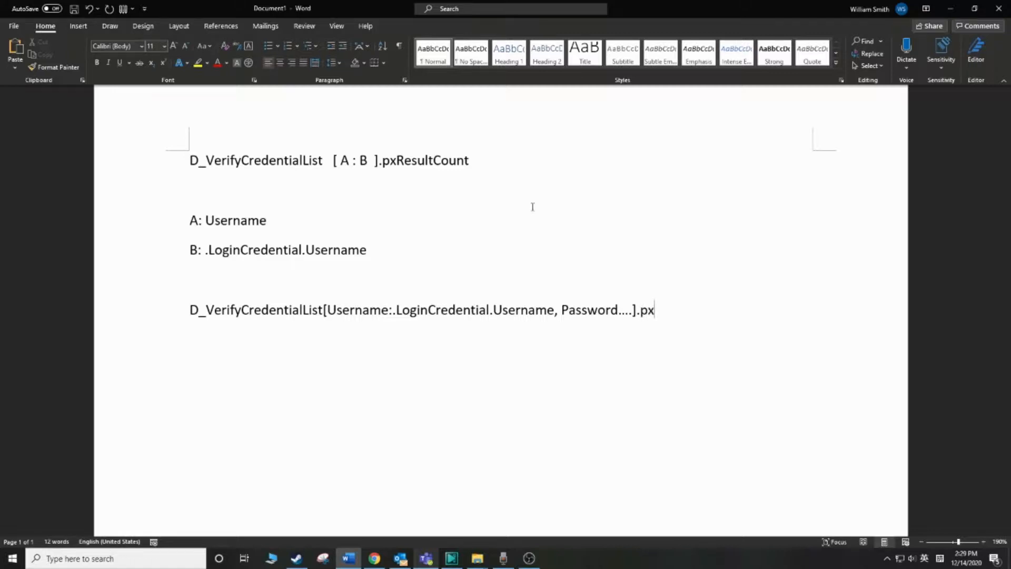
type("ResultCount")
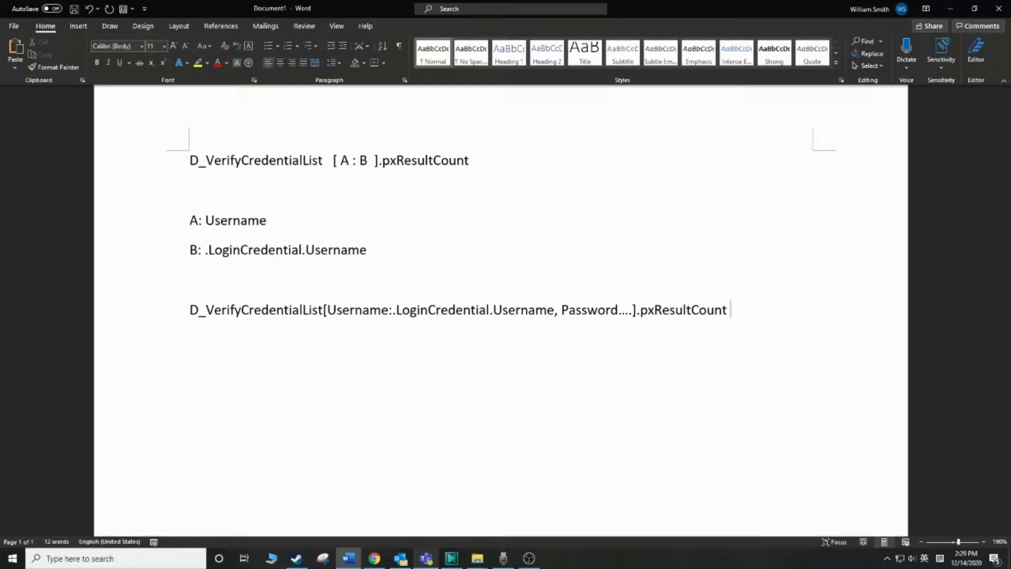
type("==0")
Add the note "return error message" below the completed expression, separated by a blank line
key("Return")
key("Return")
type("return error mes")
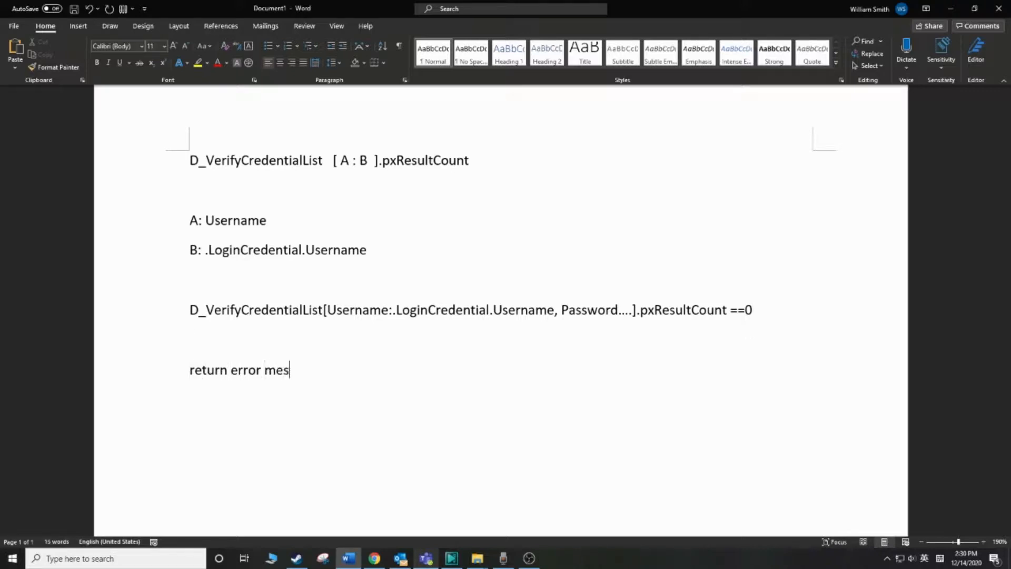
type("sage")
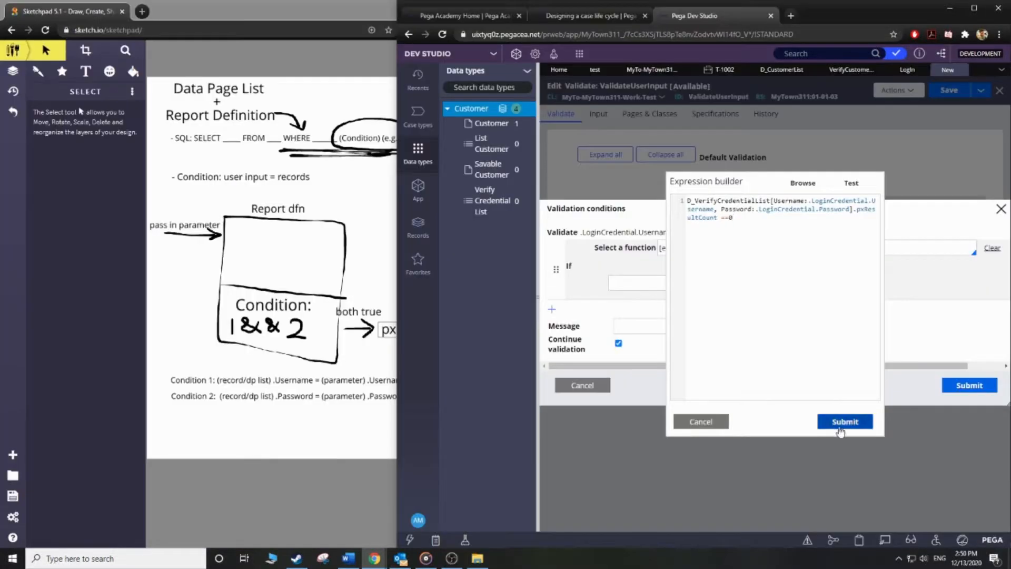
In Pega Dev Studio, accept the pxResultCount ==0 expression and give the condition the message "Wrong username and/or password. Try again"
left_click(841, 421)
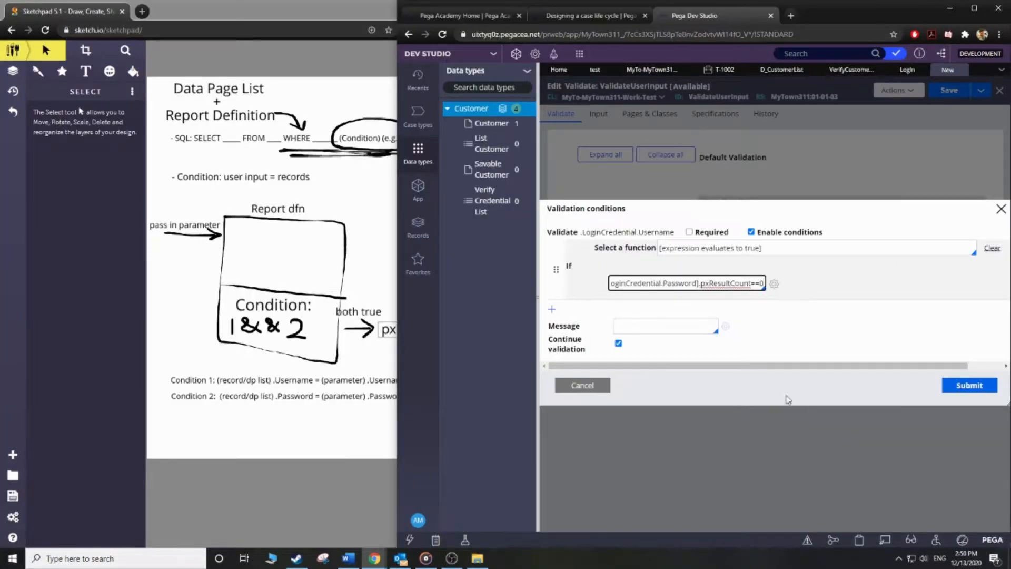
left_click(681, 327)
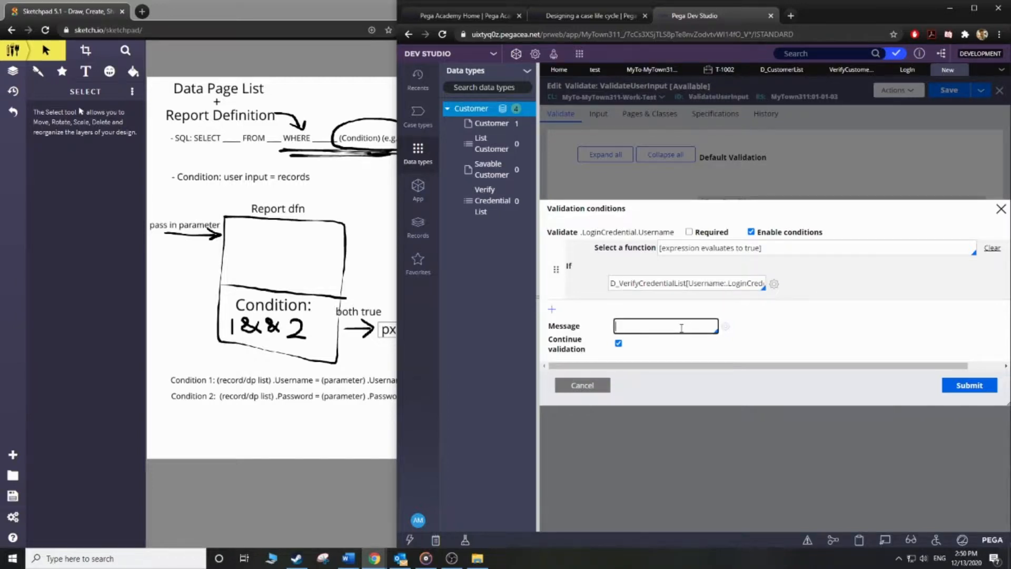
type("Wrong ")
type("username an")
type("d/or pa")
type("ssword")
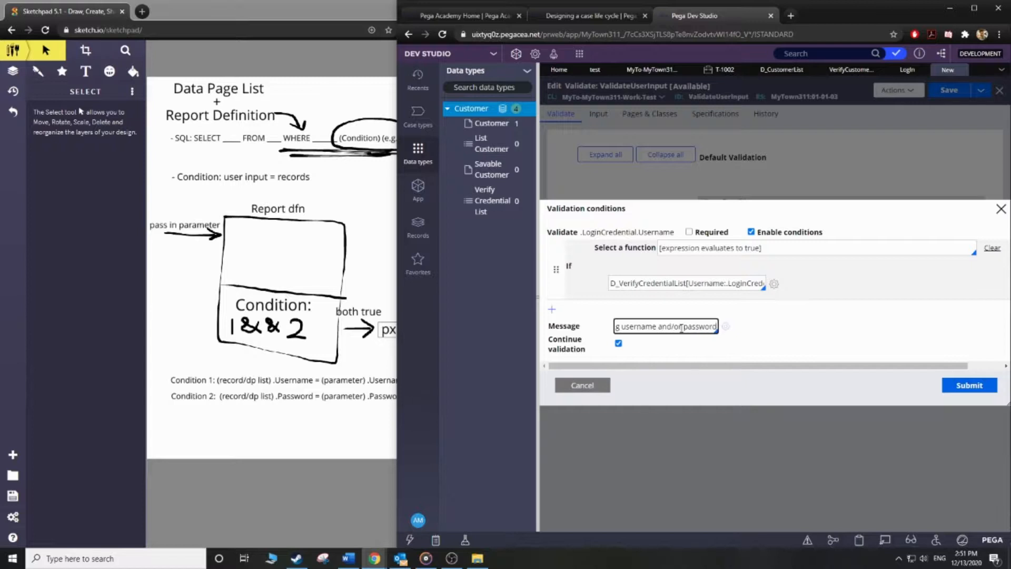
type(". Try again")
left_click(967, 387)
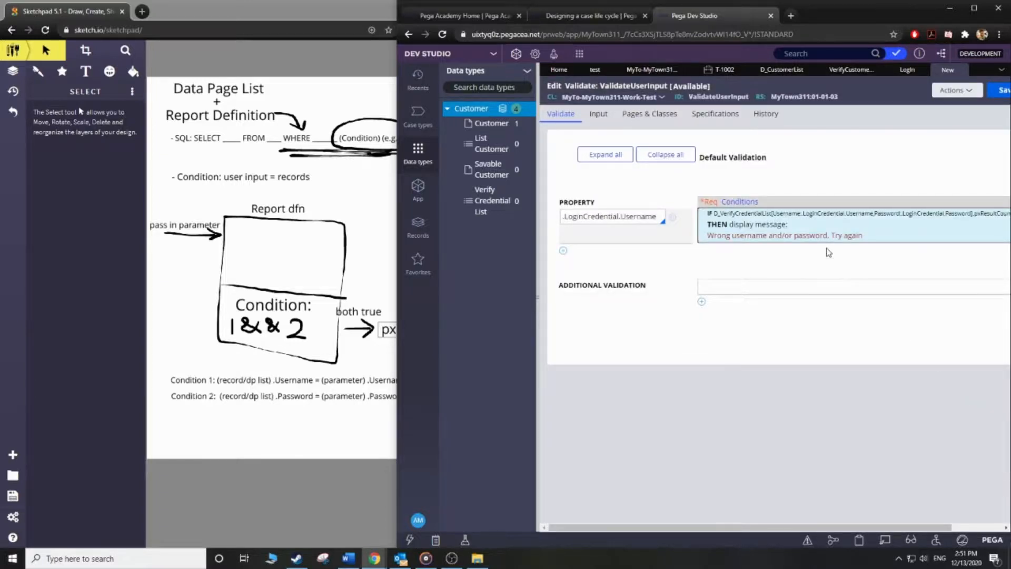
Review the finished condition row and try to save the ValidateUserInput rule
scroll(828, 253, "right", 2)
scroll(829, 252, "left", 2)
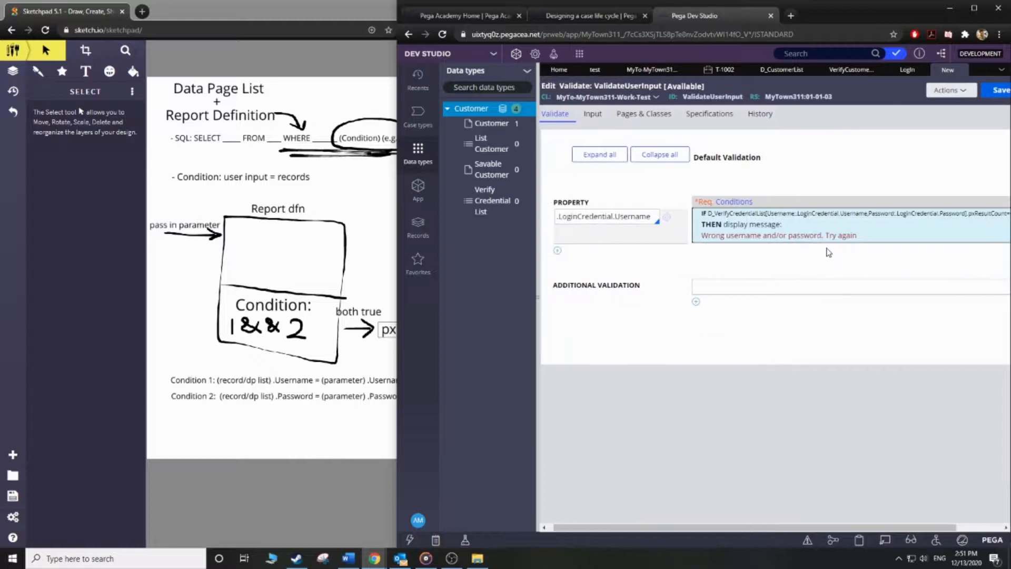
scroll(828, 252, "right", 2)
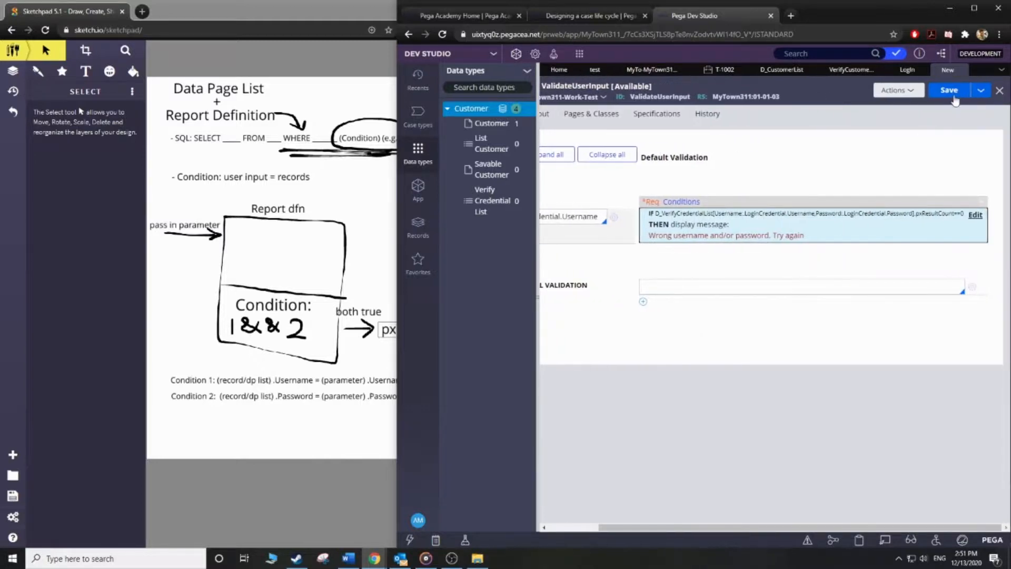
left_click(954, 90)
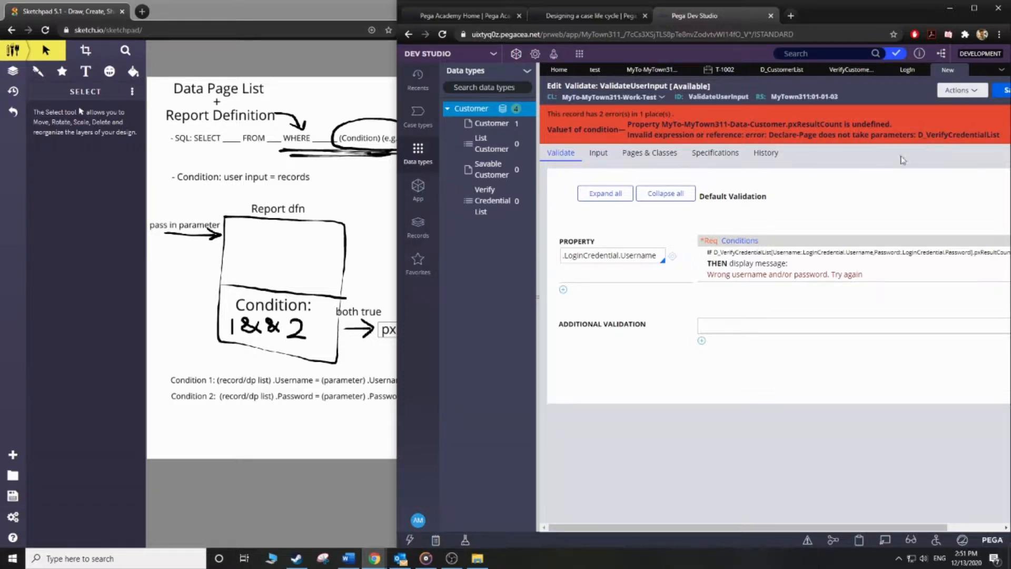
Declare the page D_VerifyCredentialList with class Code-Pega-List in the ValidateUserInput rule and try saving the rule again
left_click(659, 154)
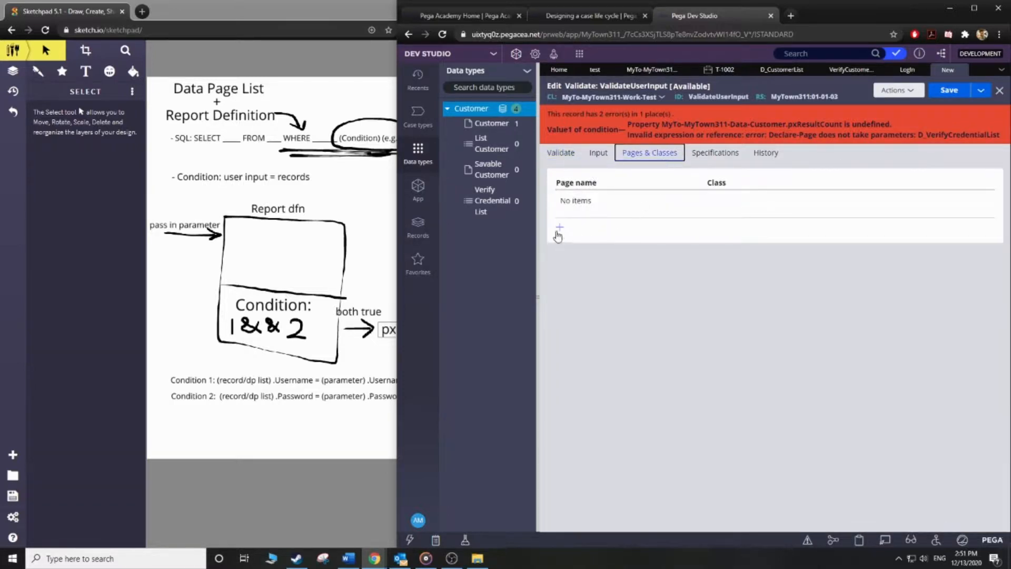
left_click(559, 228)
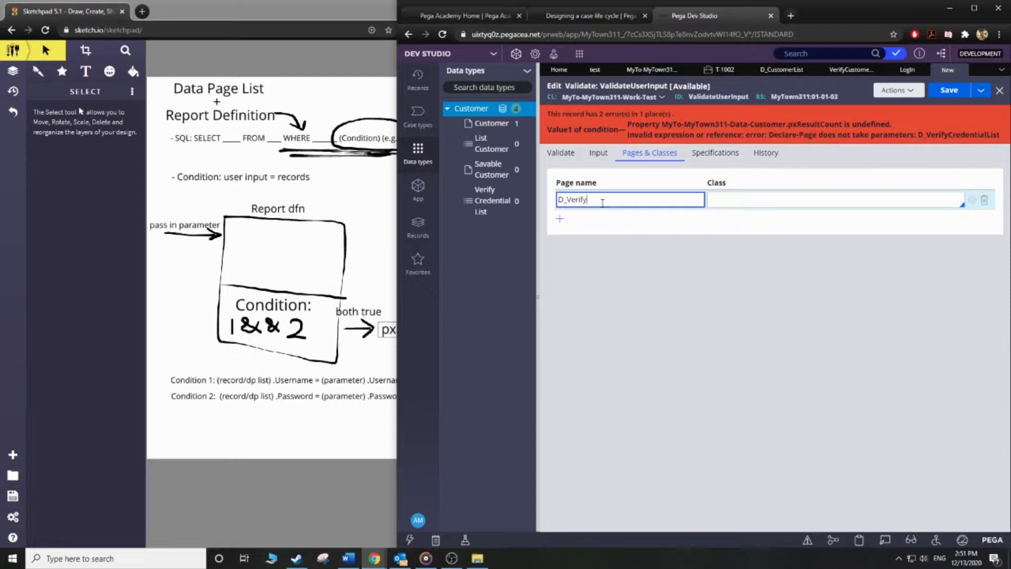
type("entialList")
left_click(835, 198)
type("Code-Pega-List")
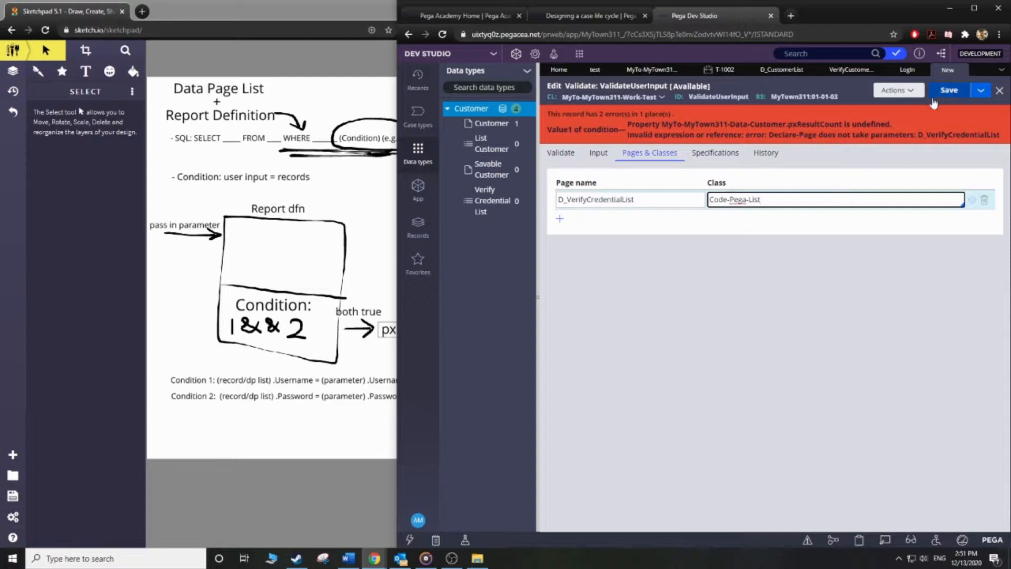
left_click(938, 95)
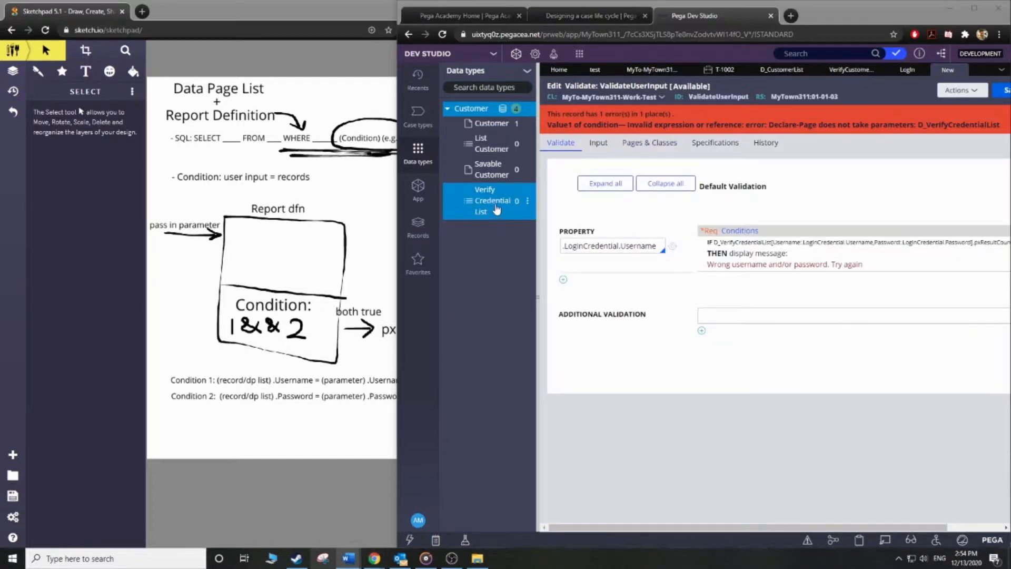
Open the Verify Credential List data page and define two parameters named Username and Password
left_click(496, 205)
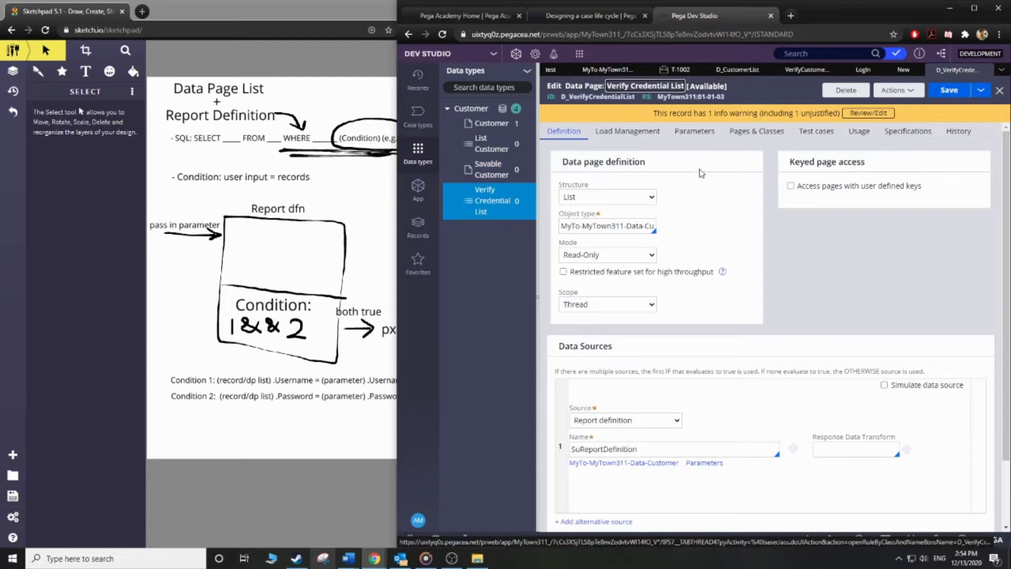
left_click(695, 131)
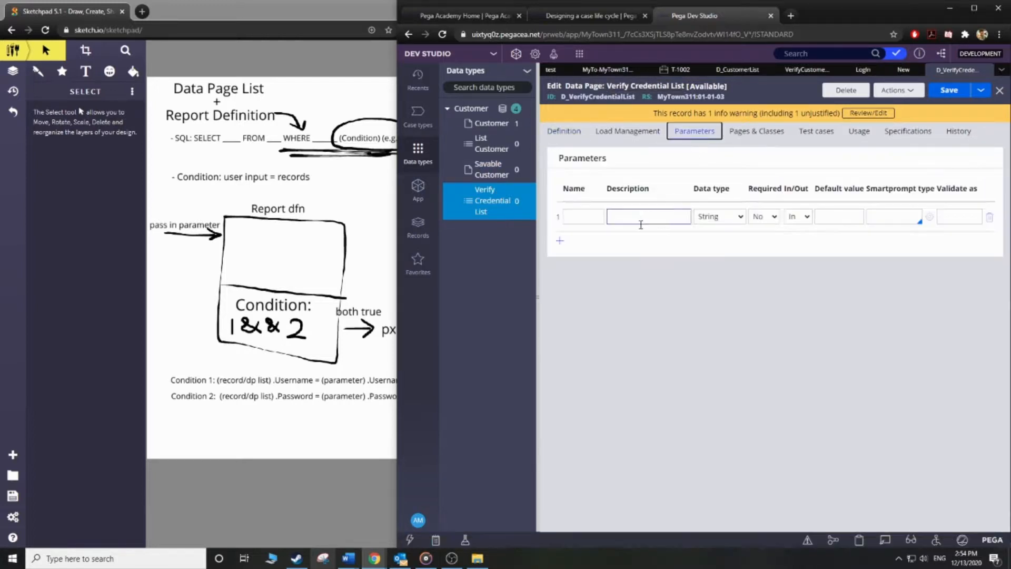
left_click(584, 217)
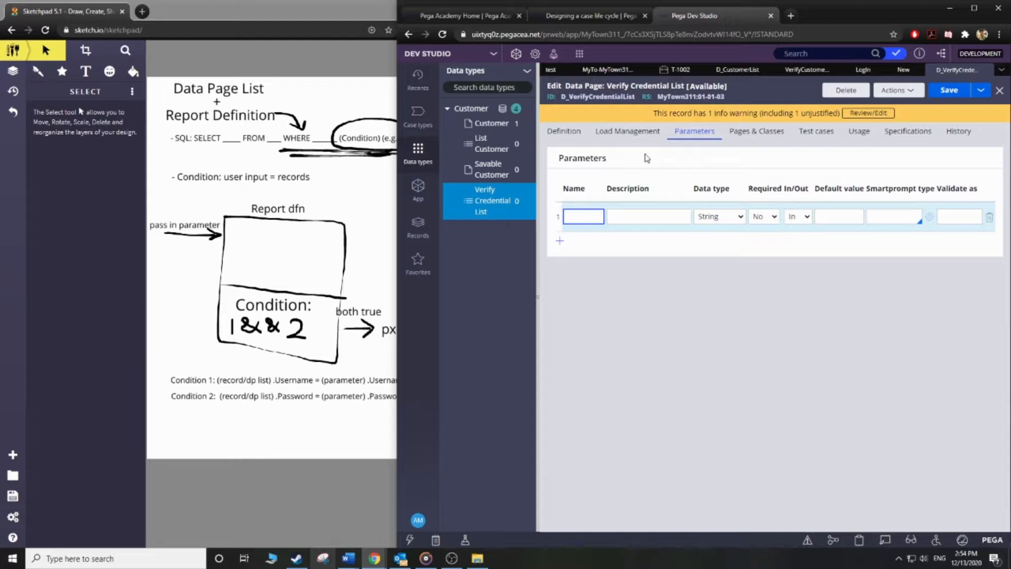
type("Username")
left_click(560, 240)
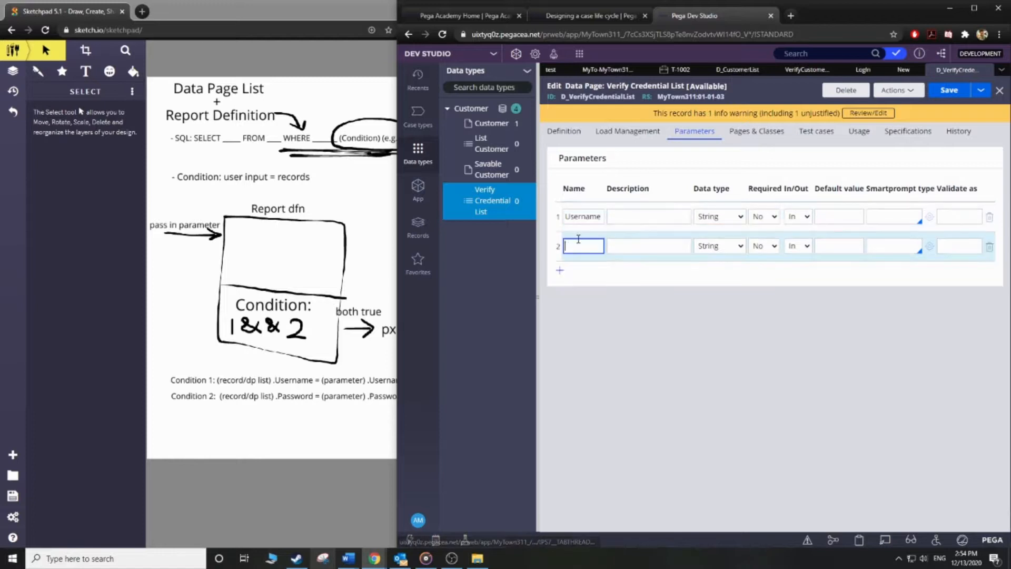
type("Password")
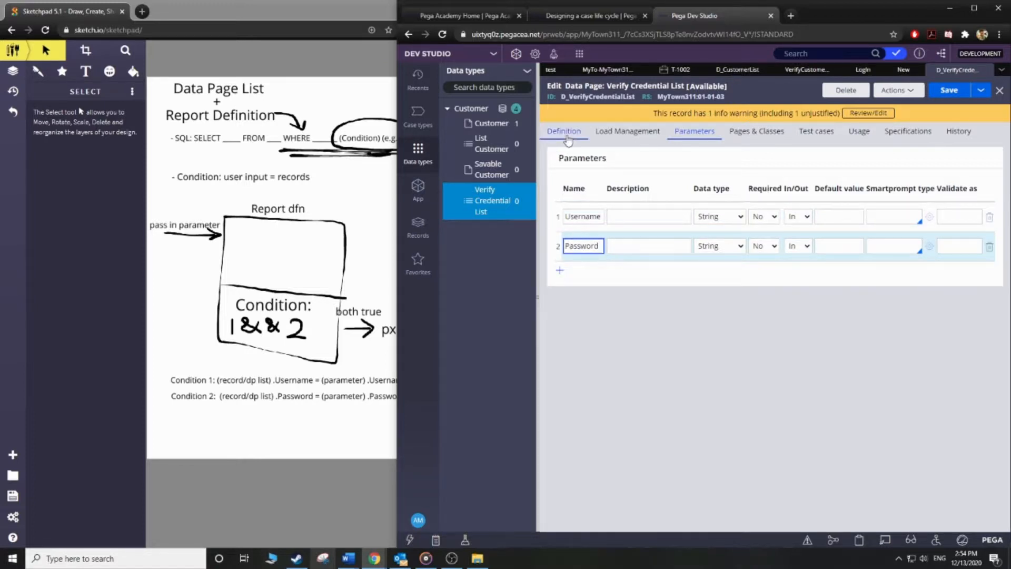
Map the SuReportDefinition source's Username and Password parameters to Param.Username and Param.Password
left_click(565, 131)
scroll(781, 267, "down", 3)
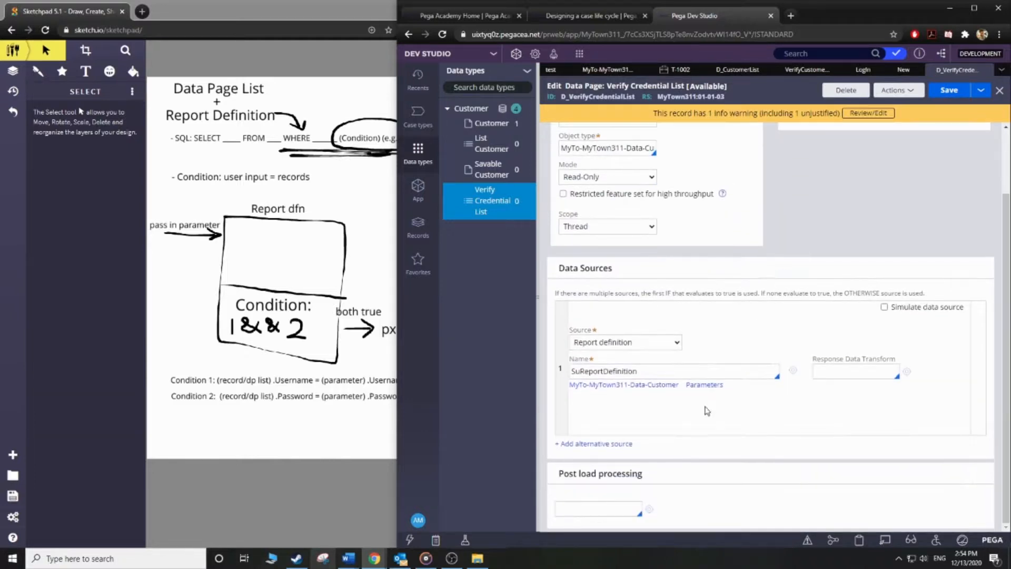
left_click(706, 386)
left_click(768, 307)
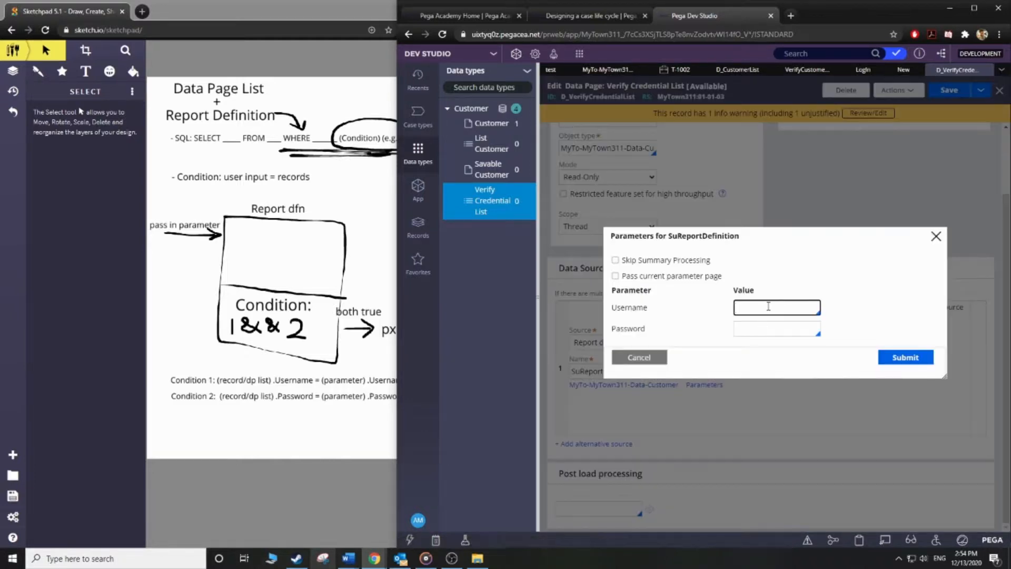
left_click(768, 342)
left_click(770, 331)
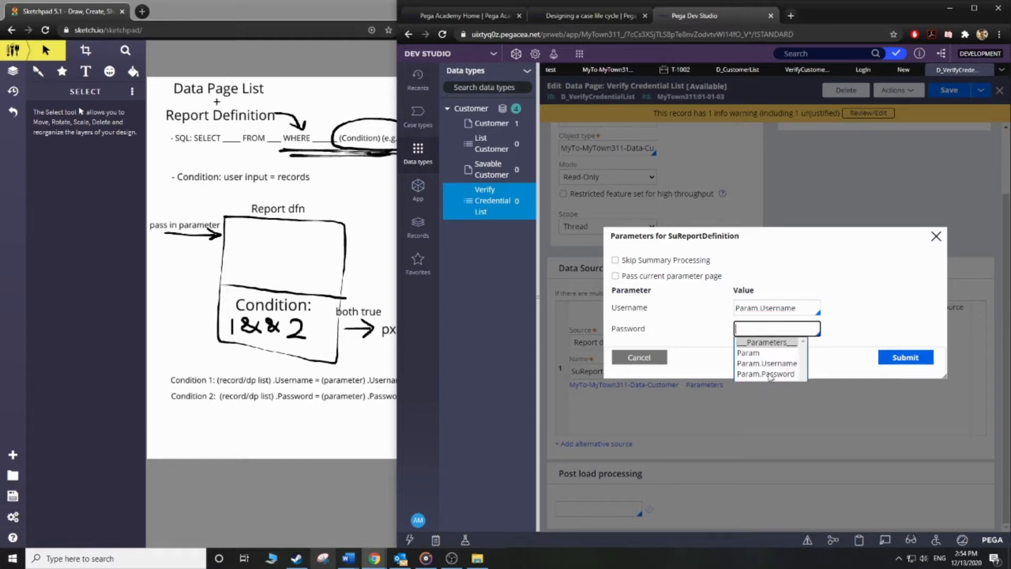
left_click(766, 376)
left_click(881, 363)
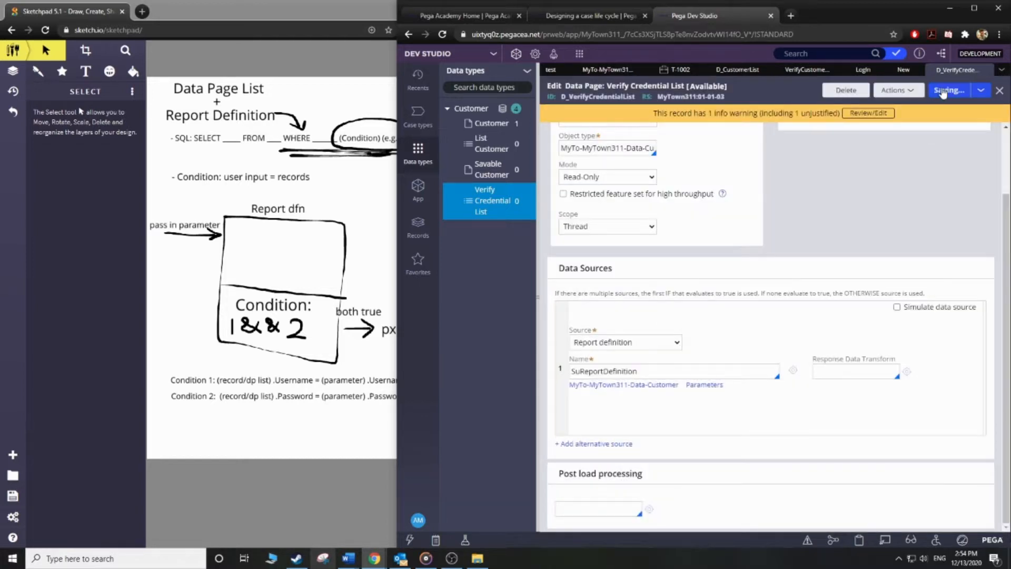
Save the Verify Credential List data page and the ValidateUserInput rule, and widen the Dev Studio window across the screen
left_click(942, 92)
left_click(802, 71)
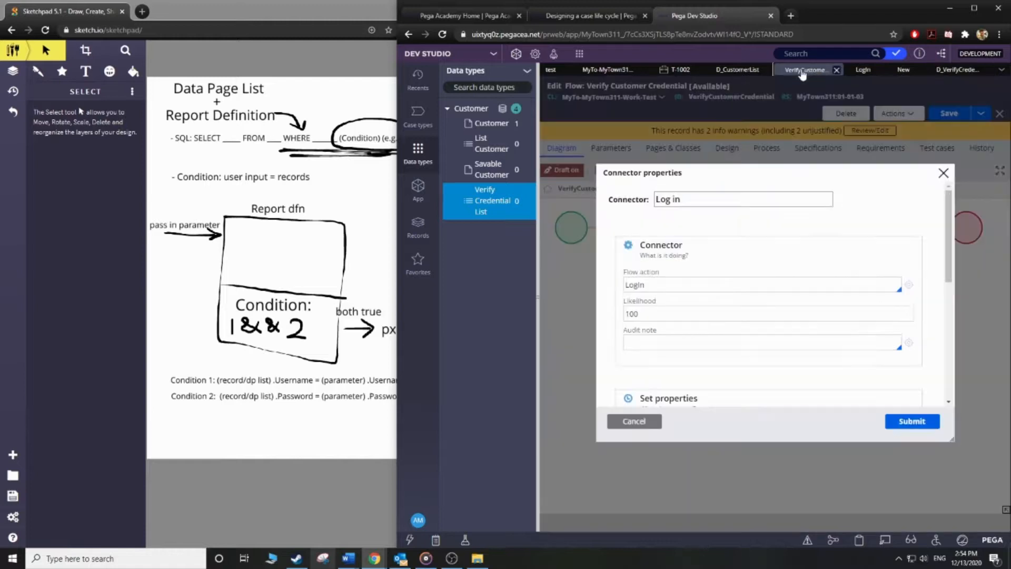
left_click(904, 69)
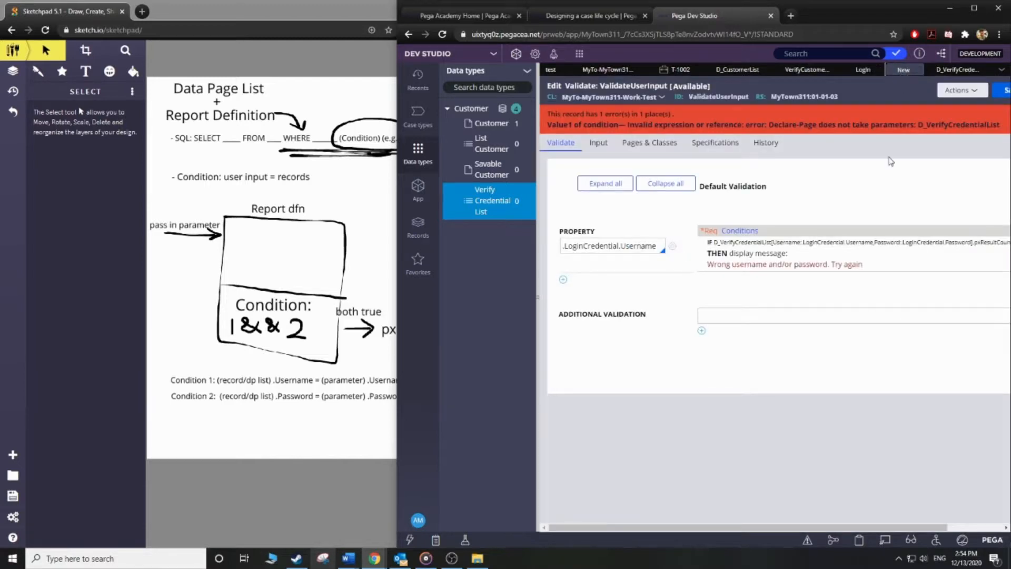
left_click(951, 90)
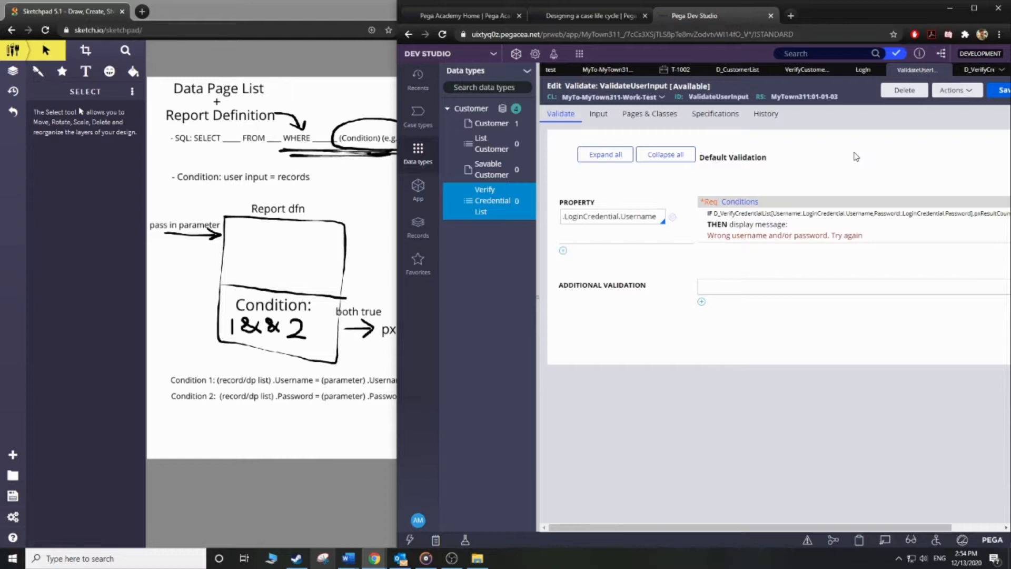
scroll(855, 158, "right", 2)
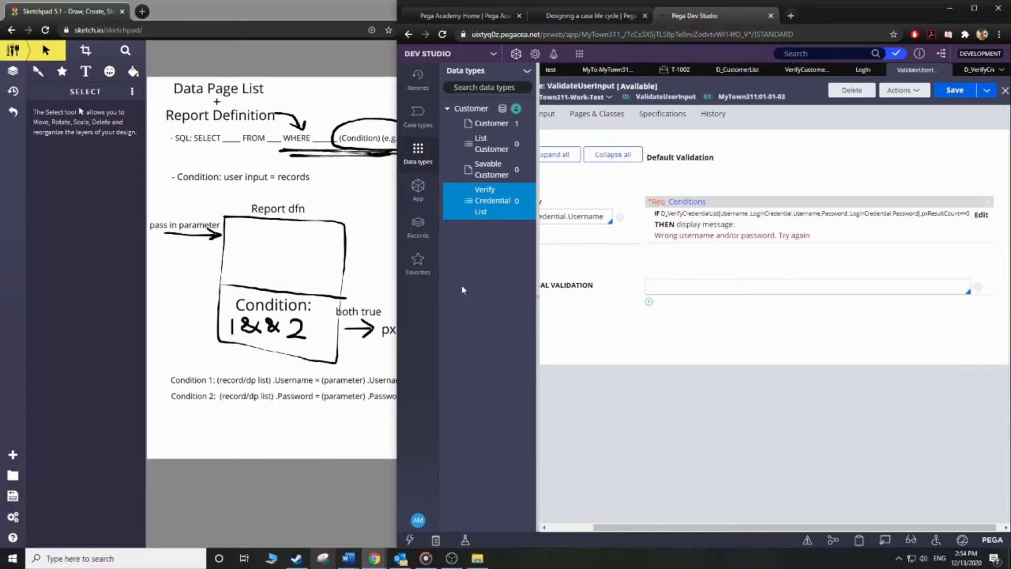
left_click_drag(398, 301, 2, 280)
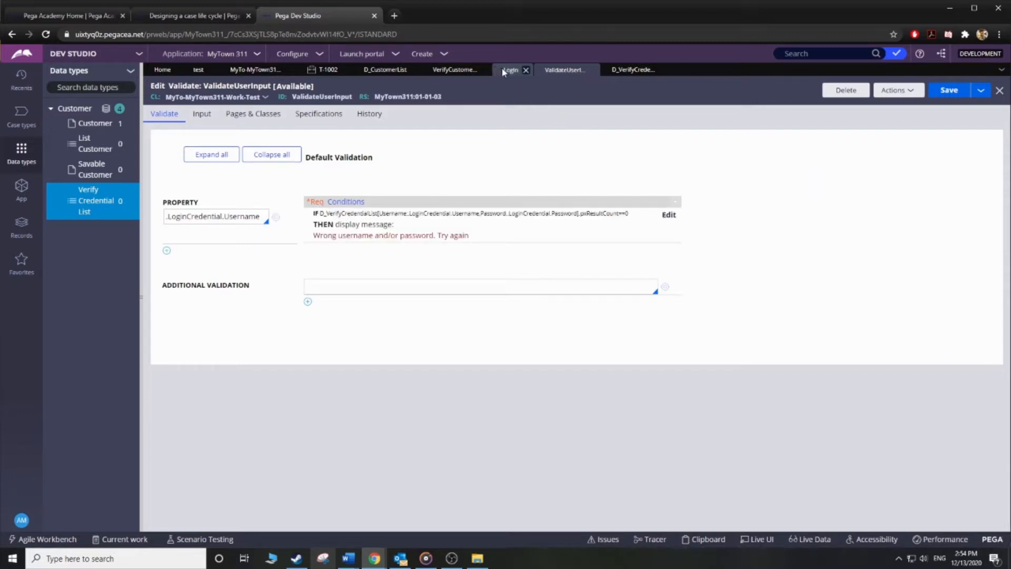
Submit the Log in connector properties in the Verify Customer Credential flow and save the Log in flow action
left_click(593, 69)
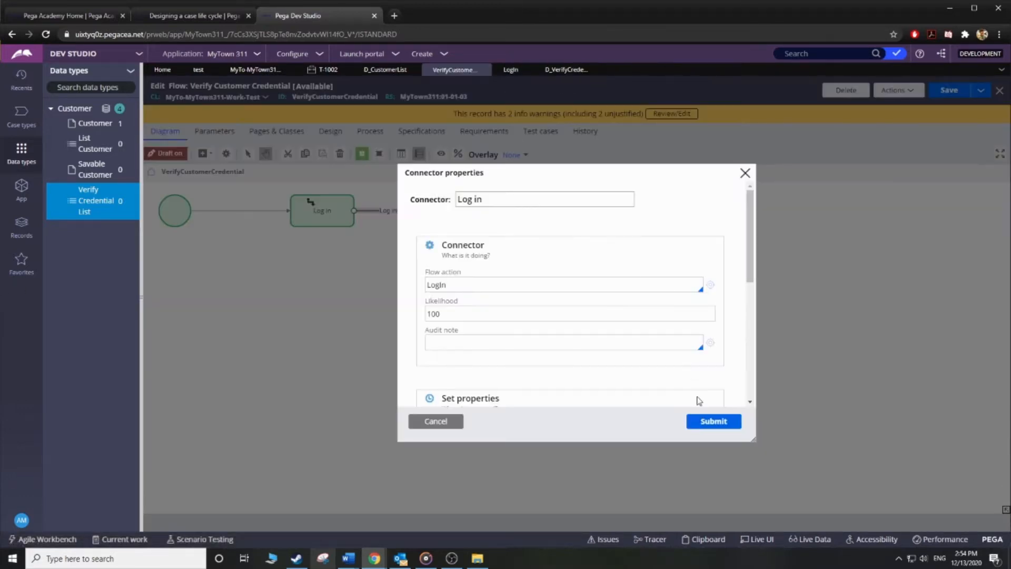
left_click(710, 422)
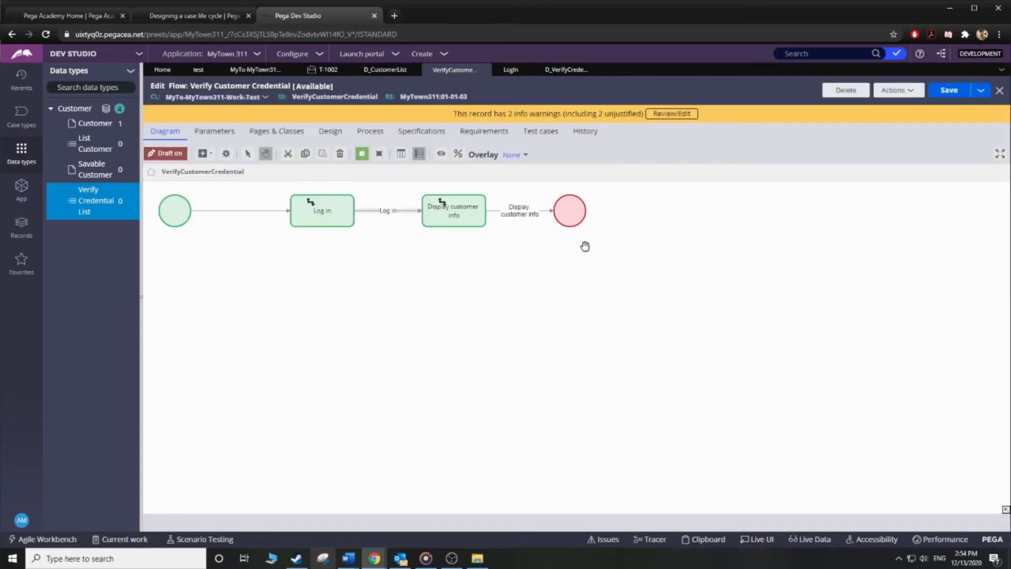
left_click(509, 70)
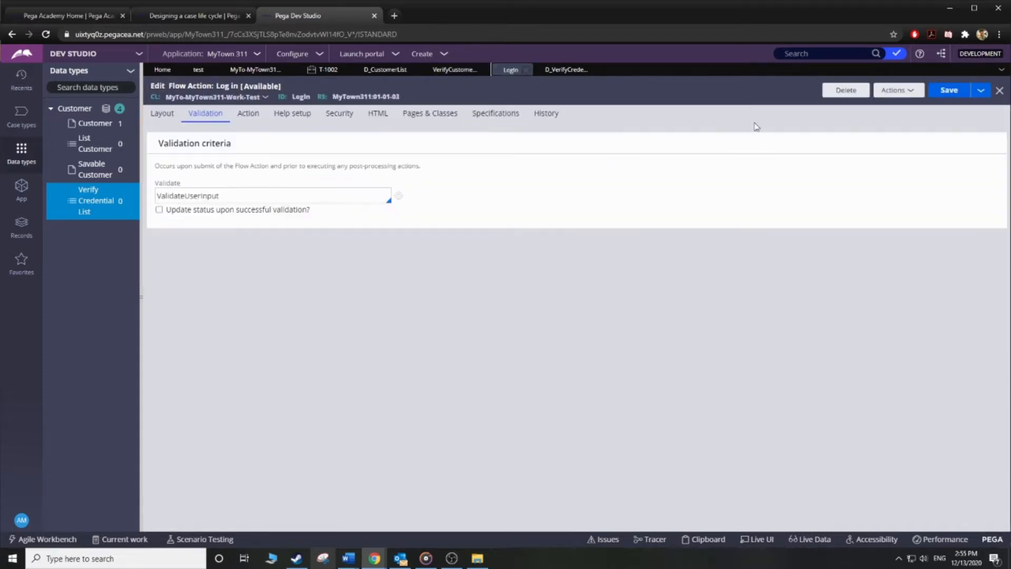
left_click(951, 93)
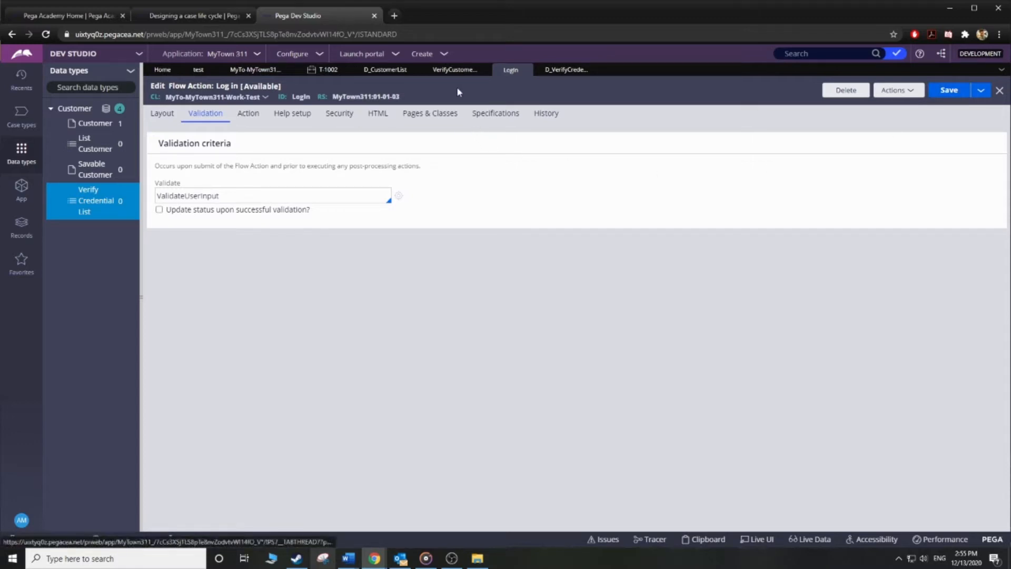
Create a new test case and submit its login form with username 123 and an invalid password
left_click(429, 53)
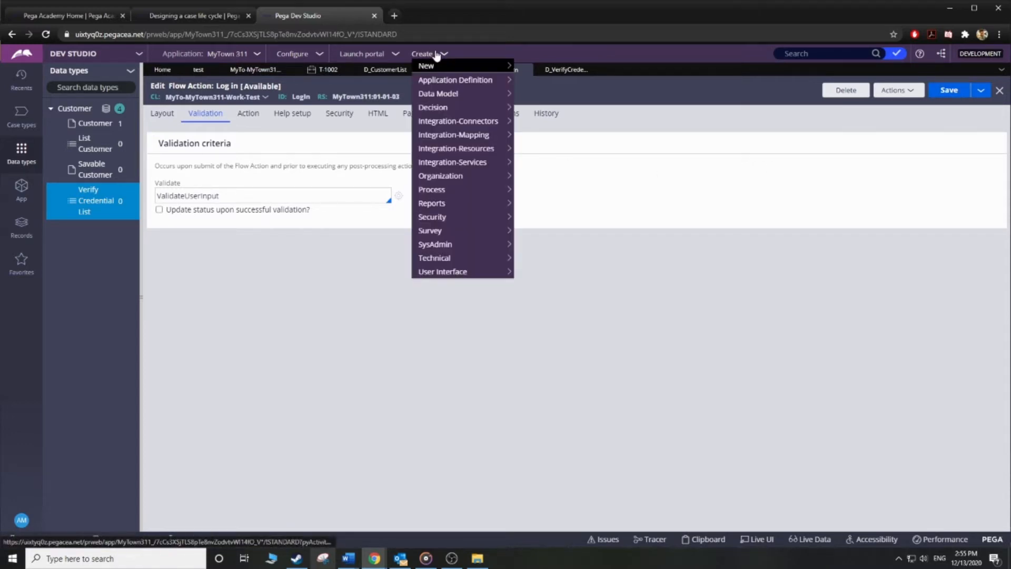
mouse_move(453, 68)
left_click(524, 64)
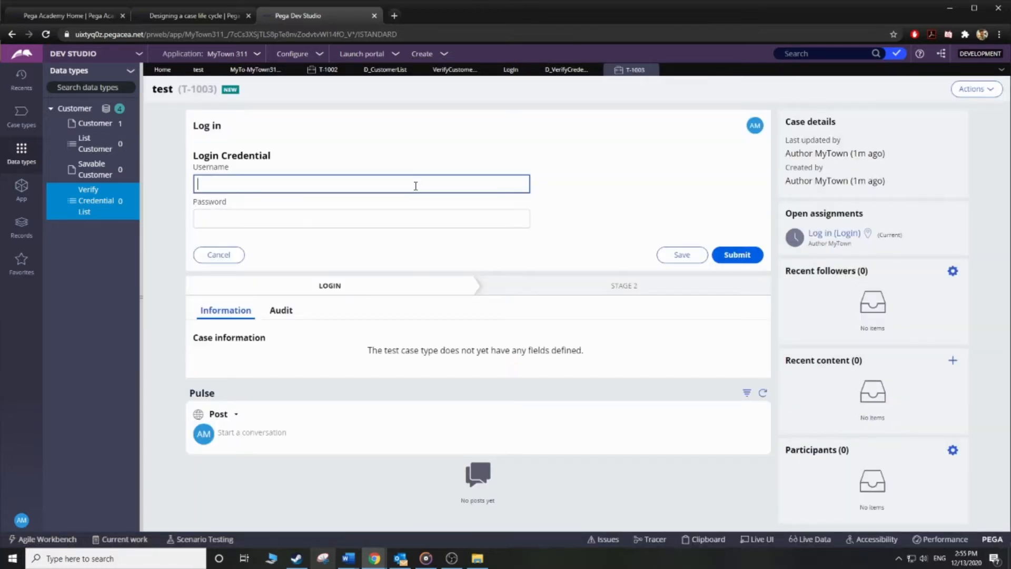
type("123")
left_click(378, 218)
type("123")
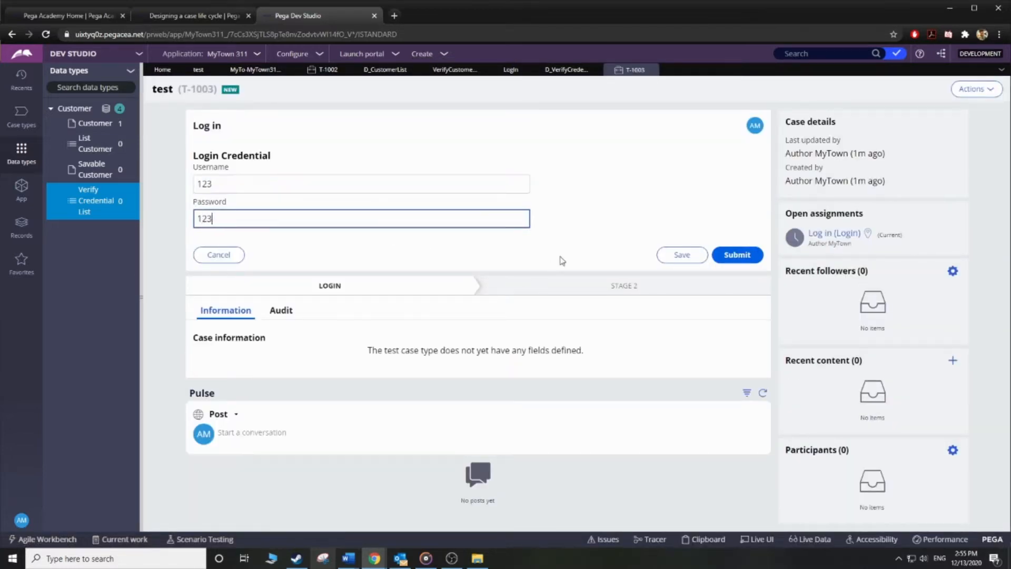
left_click(723, 255)
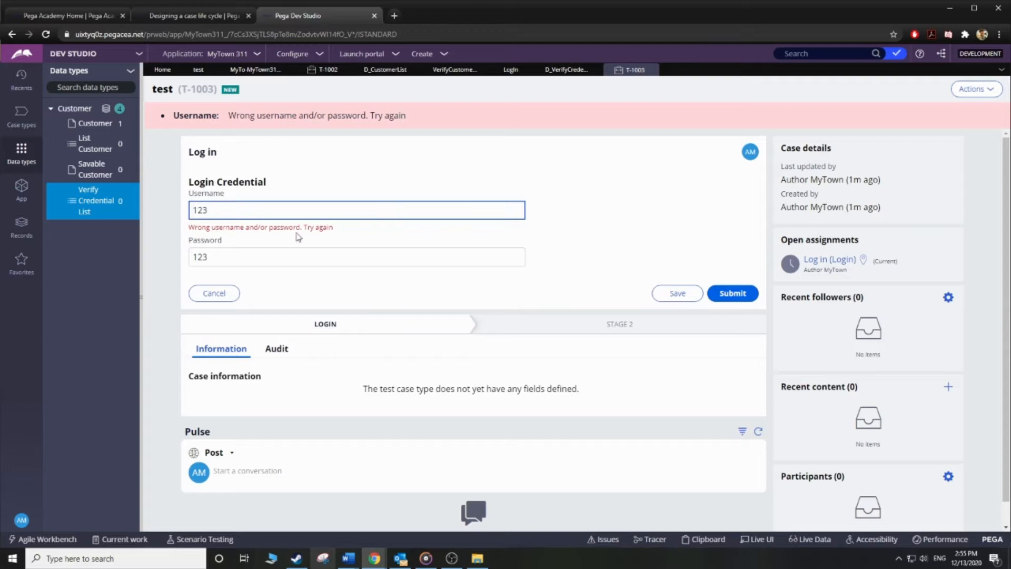
left_click_drag(345, 227, 183, 233)
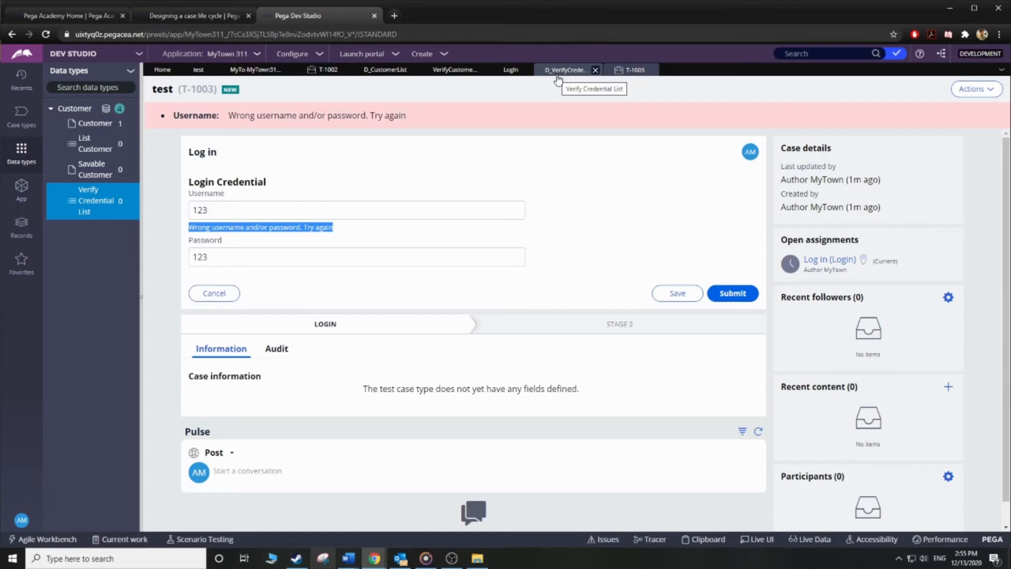
Reopen ValidateUserInput from the Log in flow action, set its validated property to .LoginCredential.Password, and save the rule
left_click(454, 69)
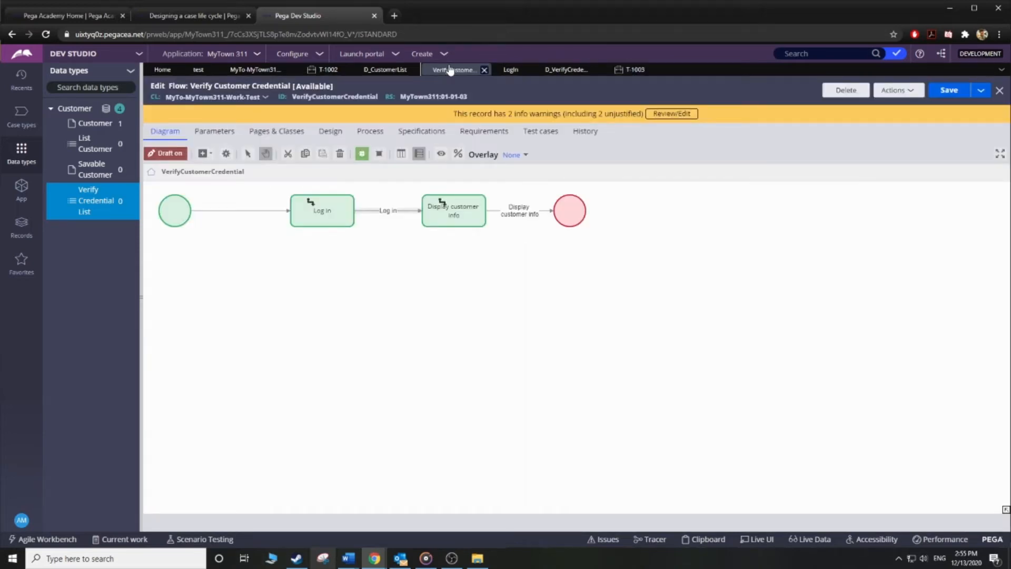
left_click(573, 74)
left_click(500, 67)
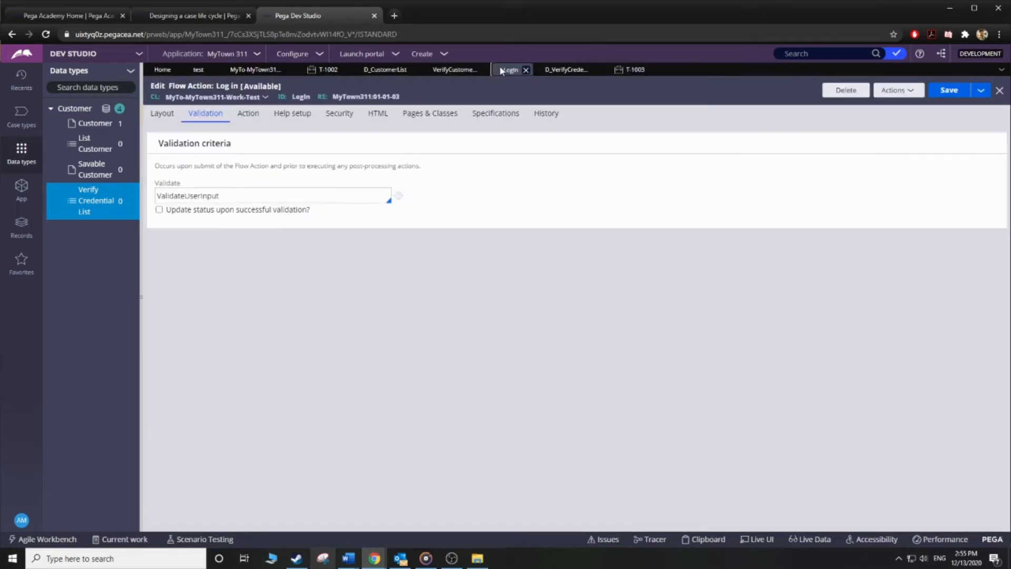
left_click(399, 198)
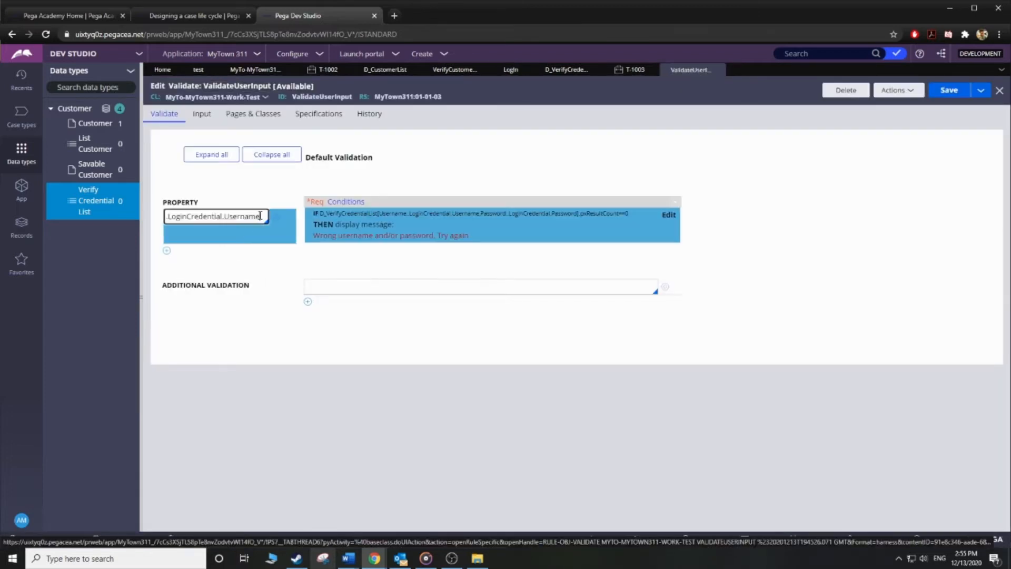
double_click(227, 217)
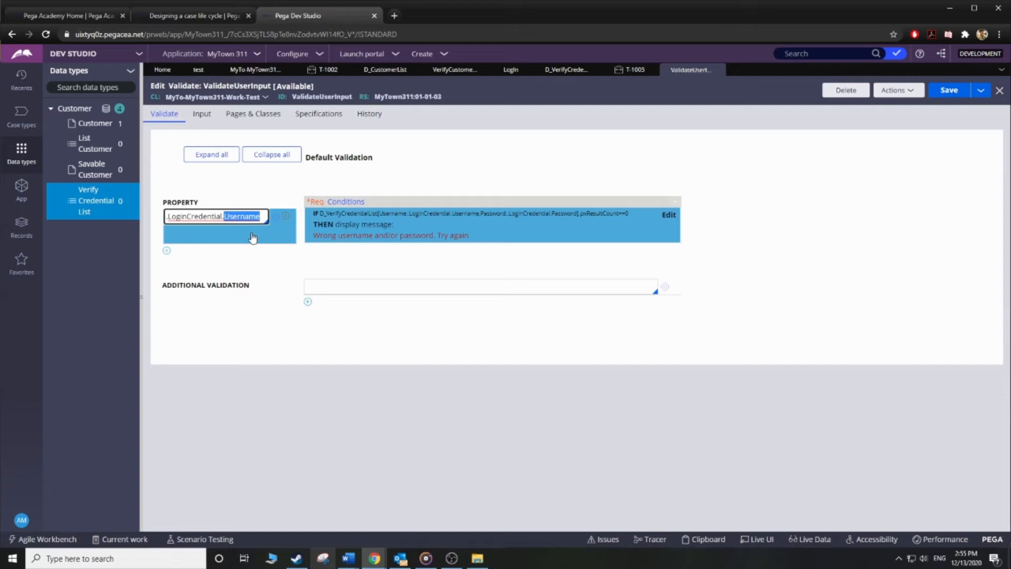
type("Password")
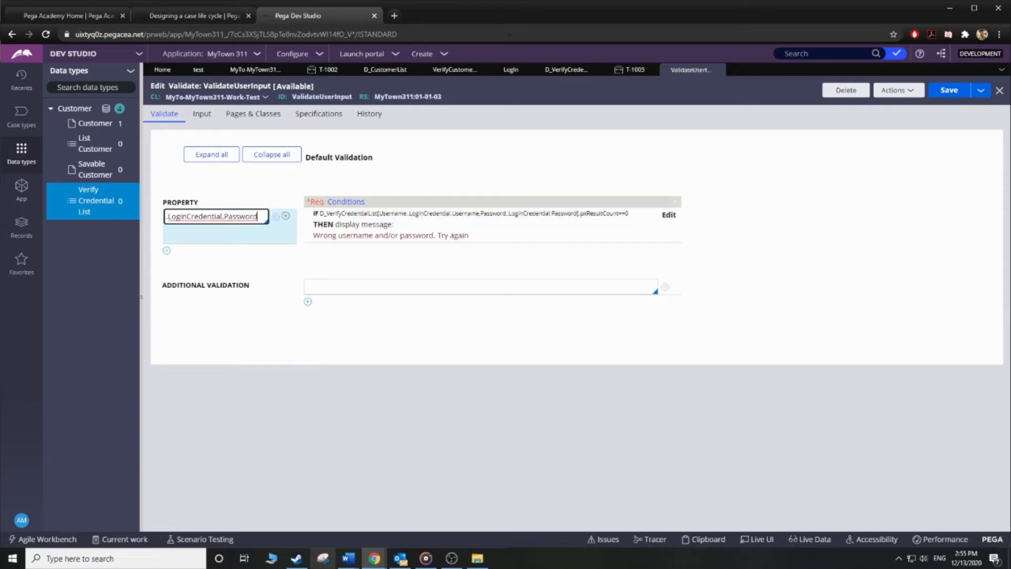
left_click(938, 91)
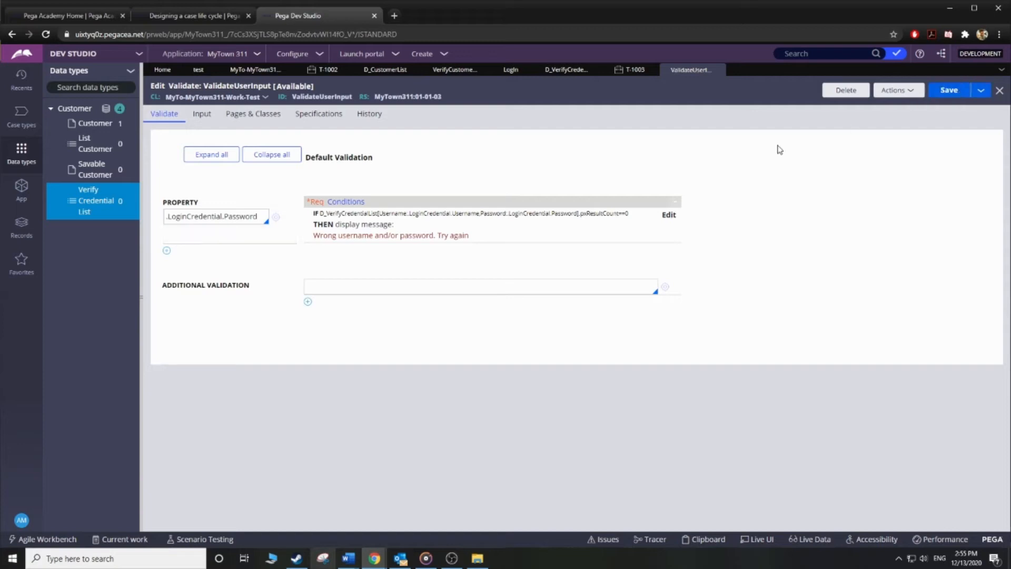
Retest the validation by submitting the login form of test case T-1004 with username 111 and an invalid password
left_click(637, 73)
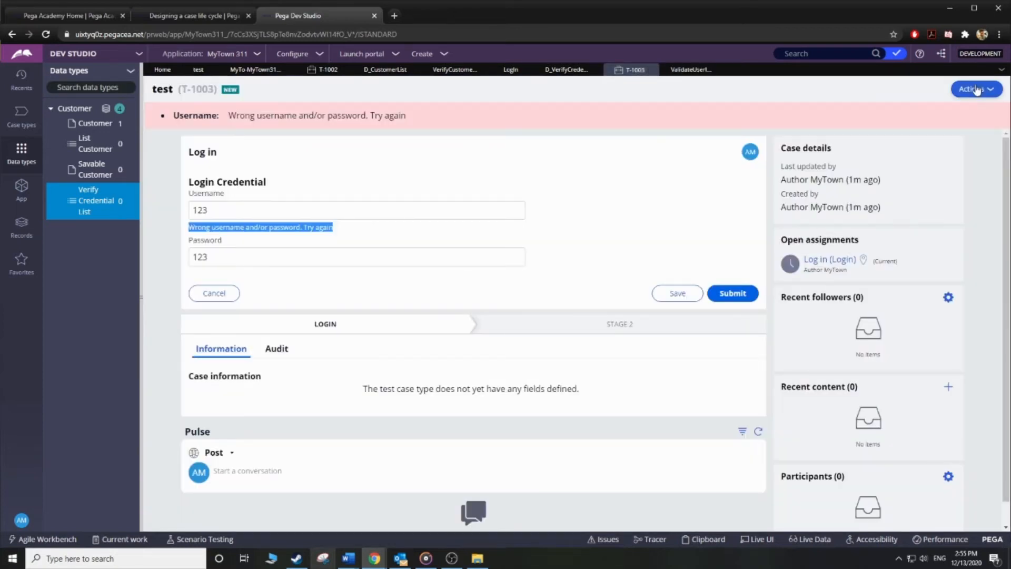
left_click(974, 89)
left_click(965, 112)
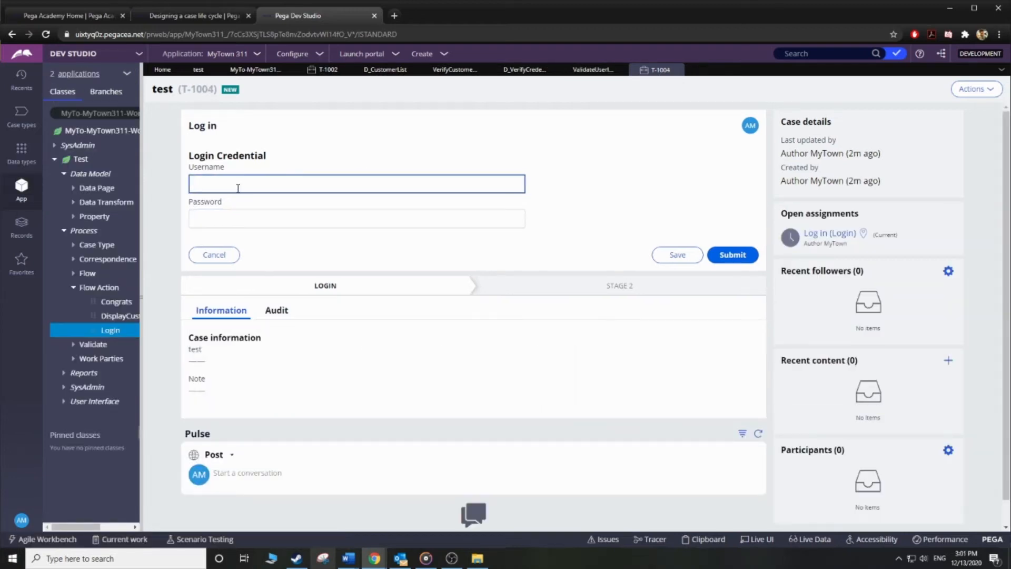
type("111")
left_click(247, 215)
type("111")
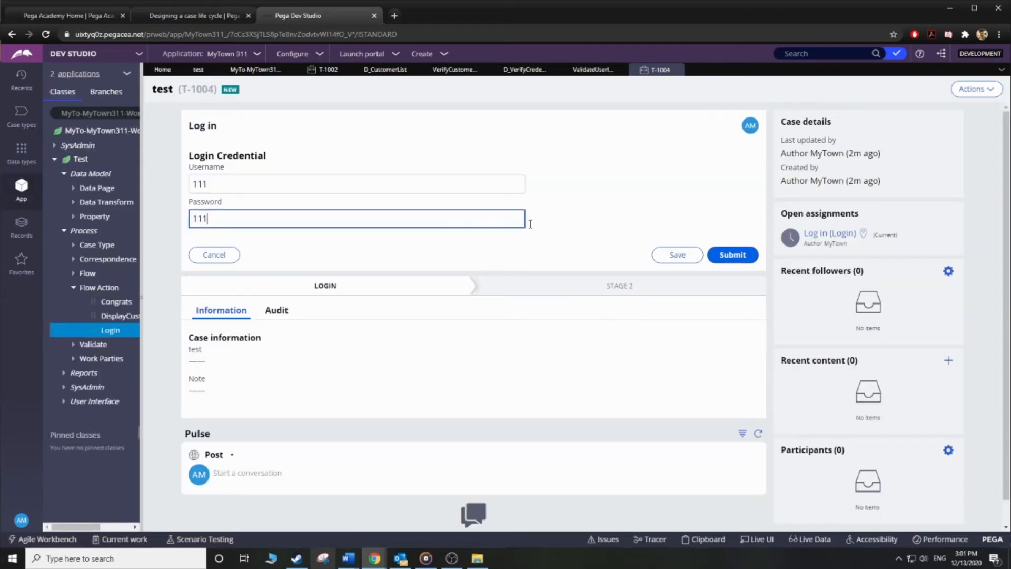
left_click(748, 256)
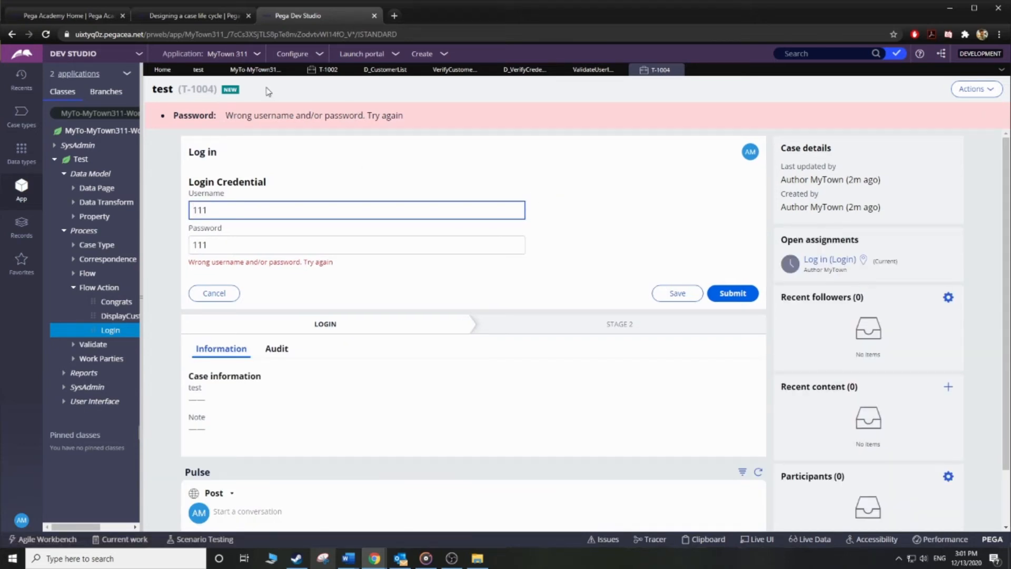
Look up valid credentials in the Customer records and submit the T-1004 login form with username AAA and its matching password
left_click(280, 69)
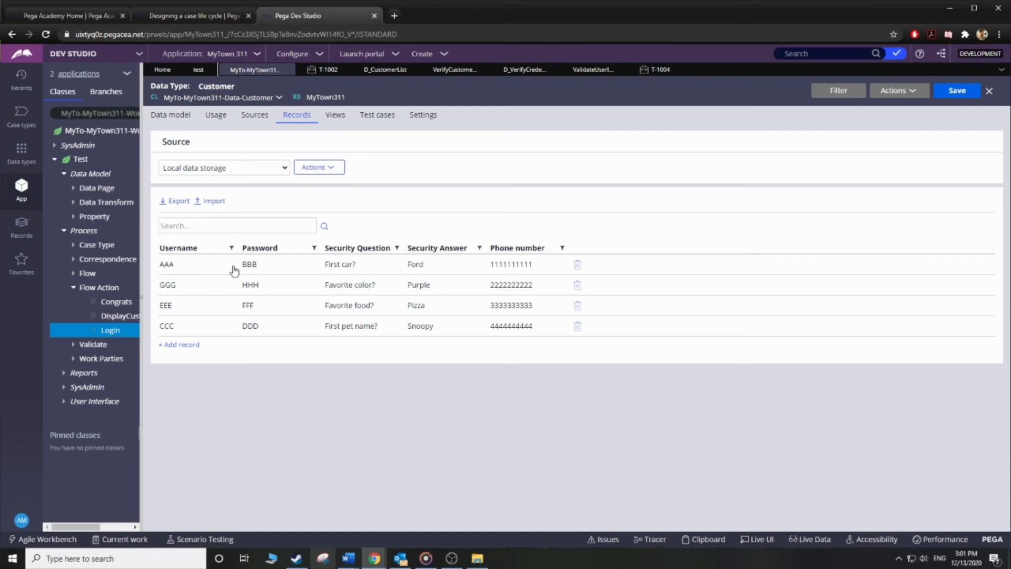
left_click(658, 69)
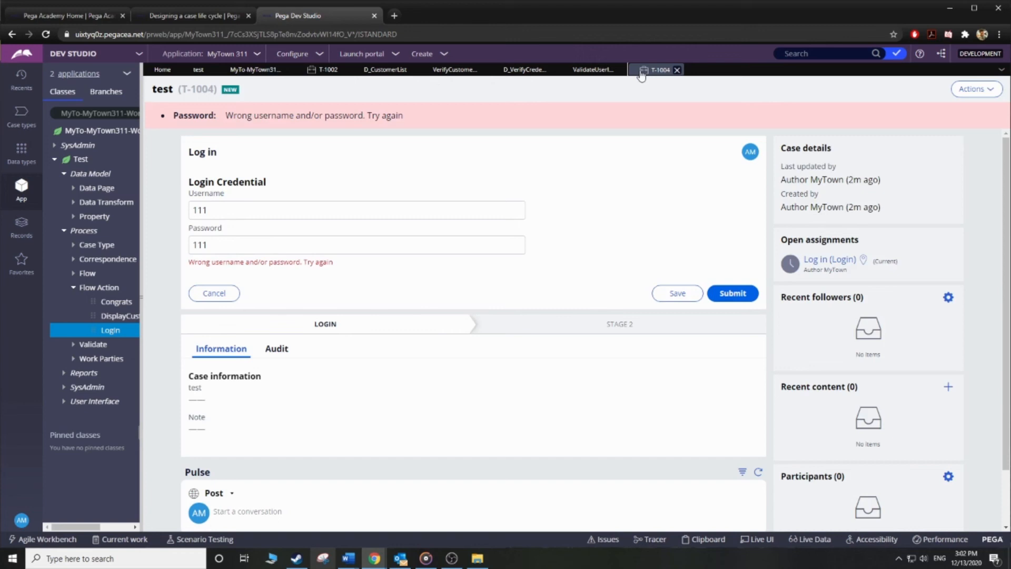
double_click(355, 206)
type("AAA")
double_click(338, 244)
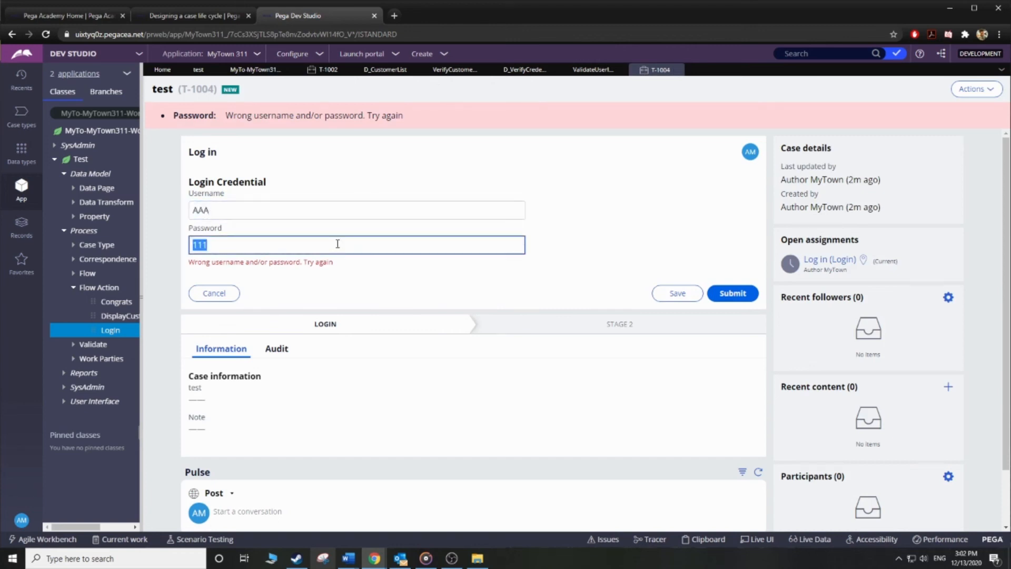
type("BBB")
left_click(747, 297)
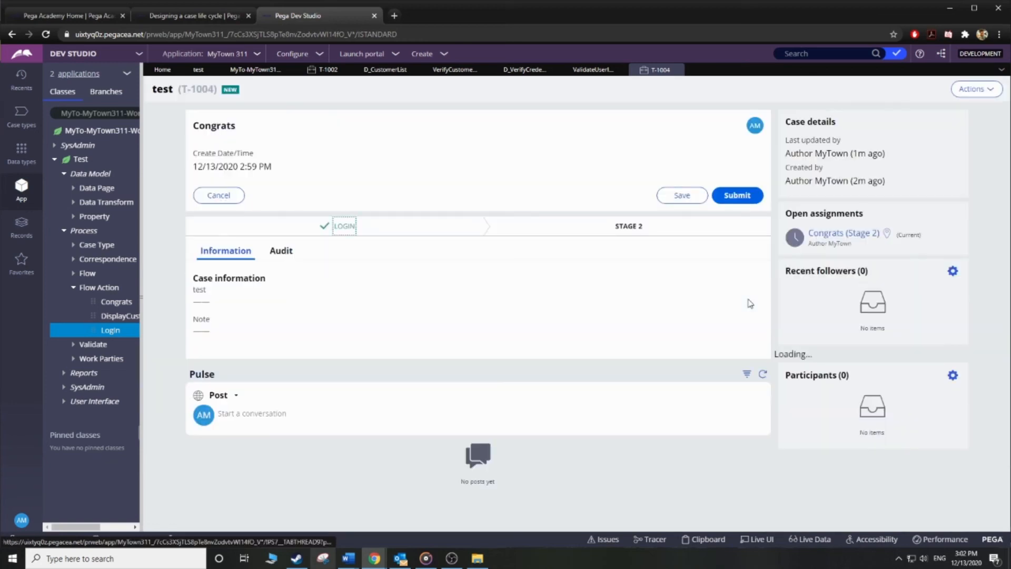